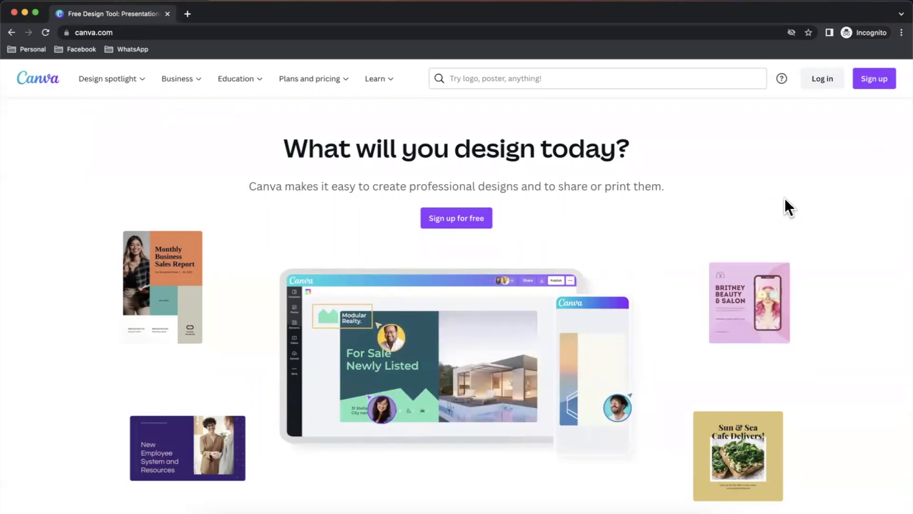
# - Scroll through the public canva.com landing page in the incognito window
pyautogui.scroll(-2, 785, 200)
pyautogui.scroll(2, 785, 198)
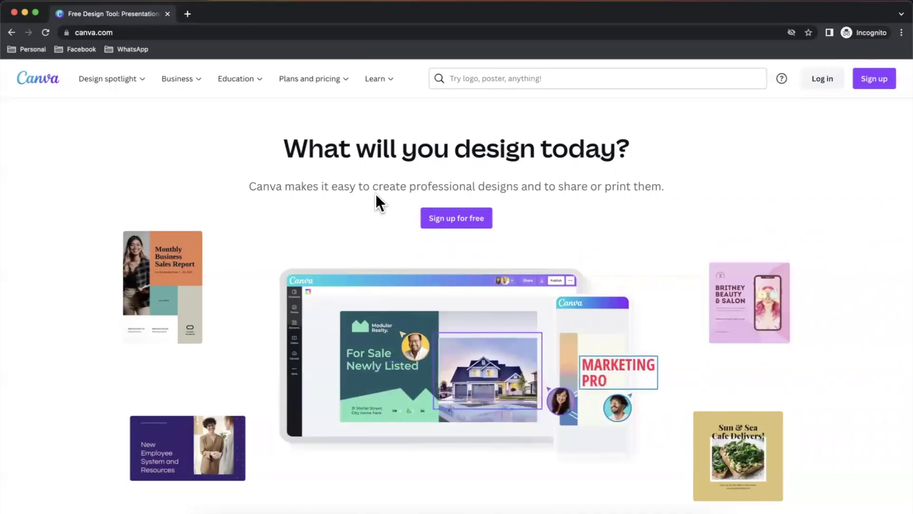
pyautogui.scroll(-3, 375, 193)
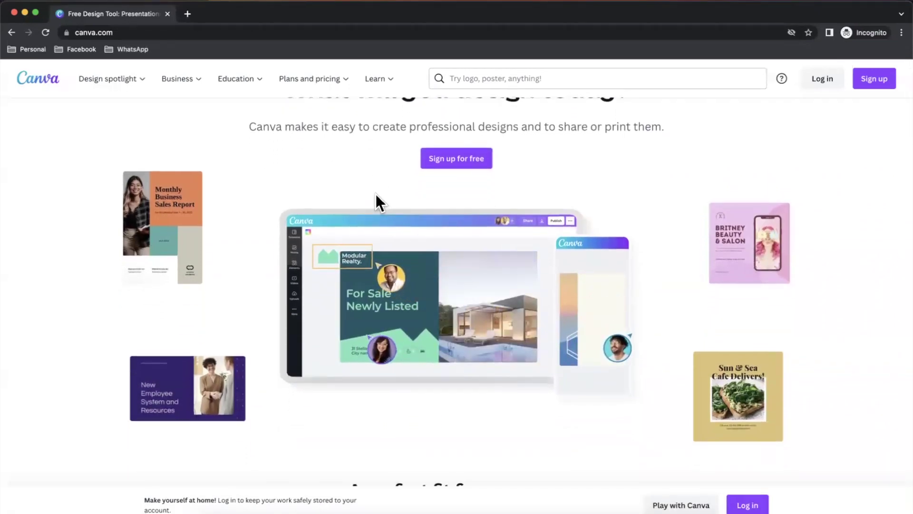
pyautogui.scroll(3, 375, 195)
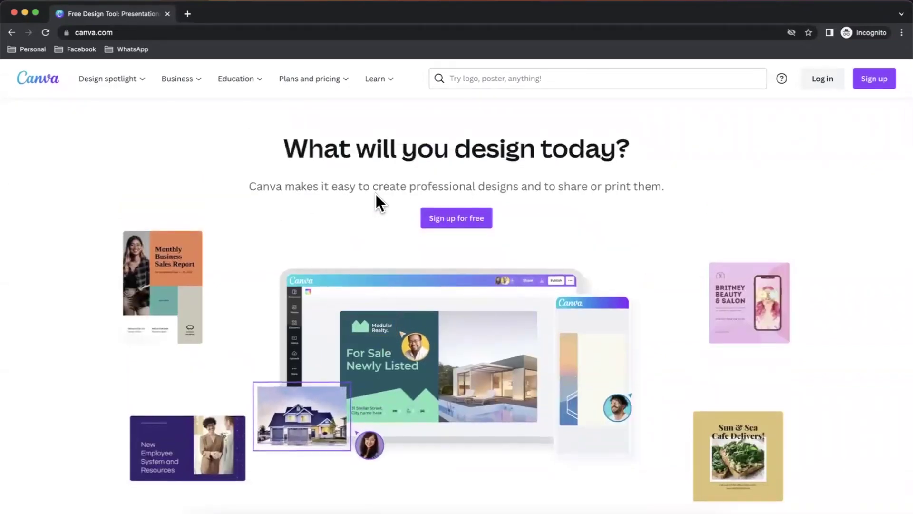
pyautogui.scroll(-4, 376, 194)
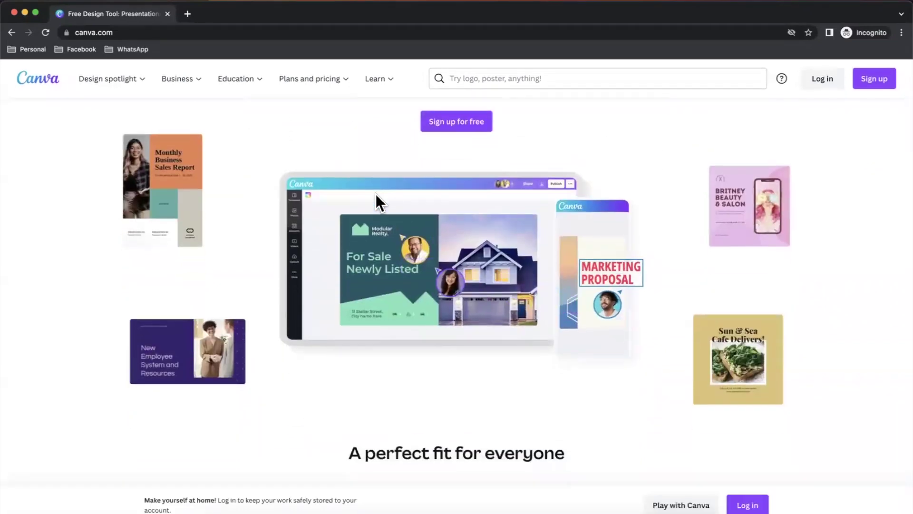
pyautogui.scroll(-6, 376, 194)
pyautogui.scroll(-8, 376, 194)
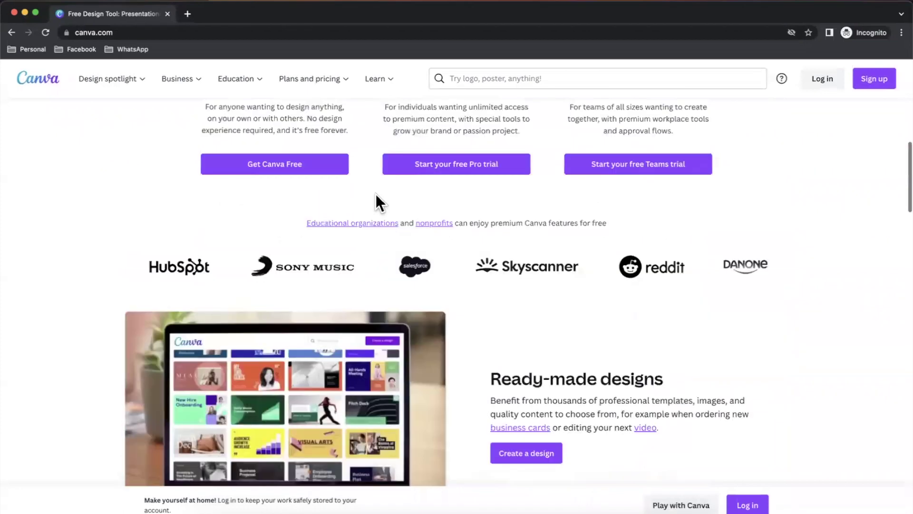
pyautogui.scroll(-2, 376, 194)
pyautogui.scroll(-1, 376, 194)
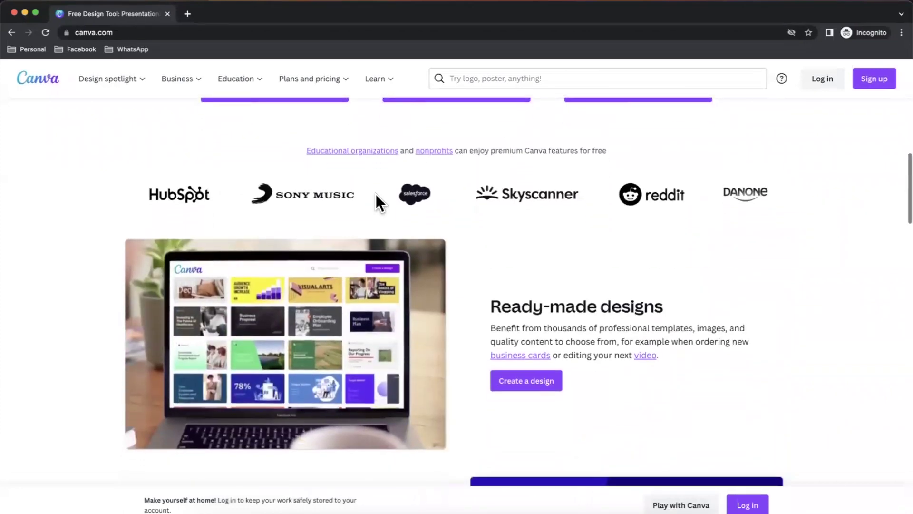
pyautogui.scroll(-11, 376, 194)
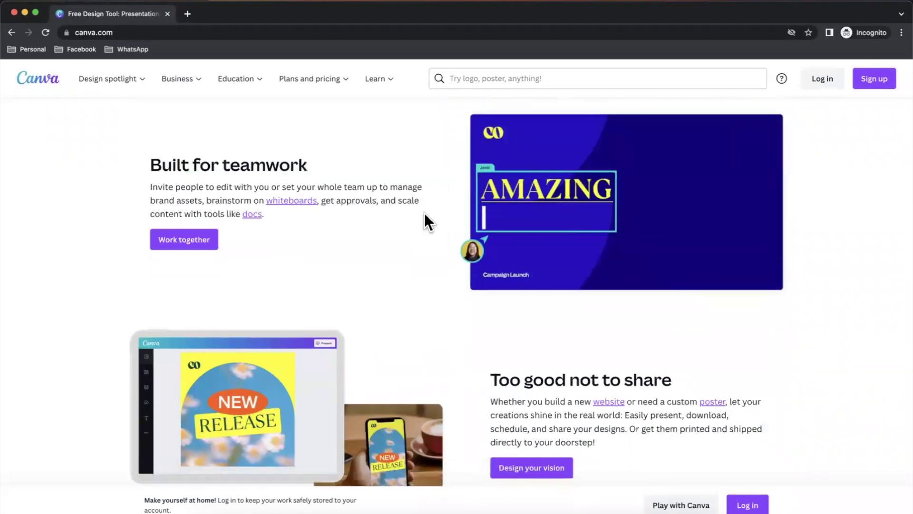
pyautogui.scroll(-2, 424, 213)
pyautogui.scroll(-12, 425, 212)
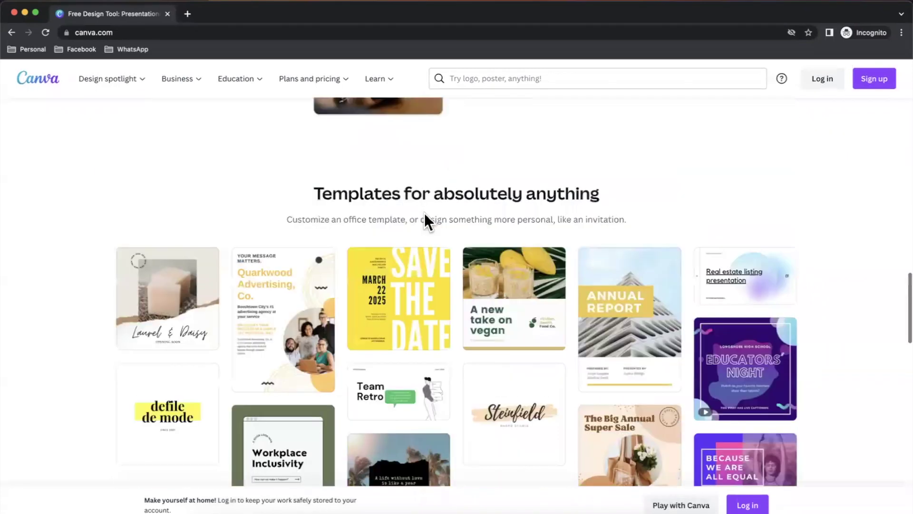
pyautogui.scroll(-20, 424, 213)
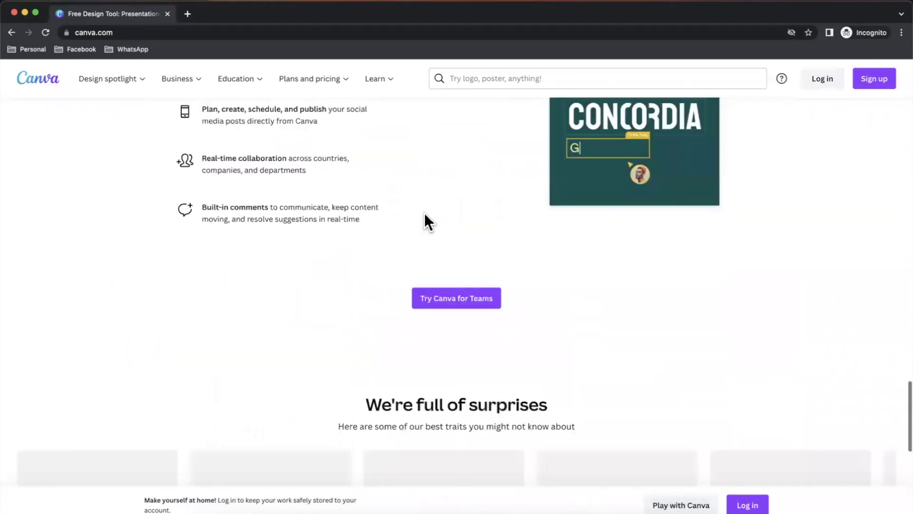
pyautogui.scroll(-5, 425, 213)
# - Switch to the signed-in Canva window and select its canva.com web address
pyautogui.scroll(20, 425, 213)
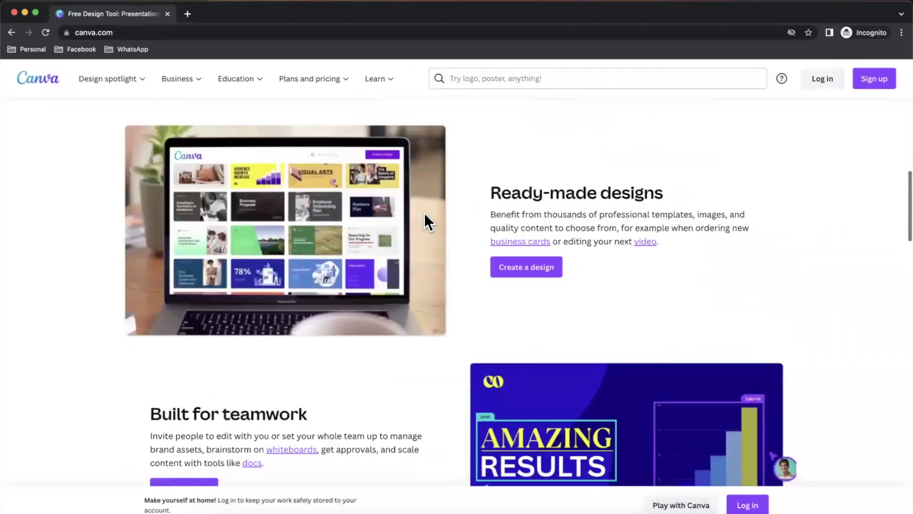
pyautogui.scroll(5, 424, 212)
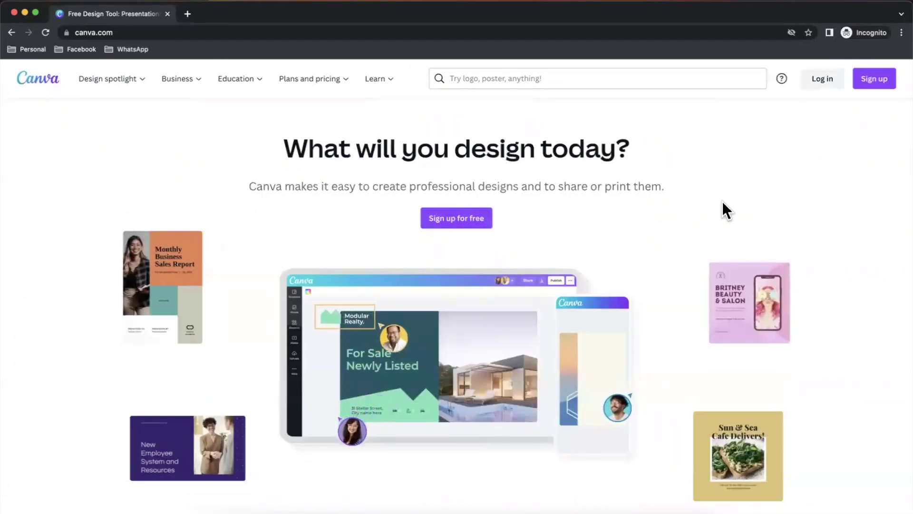
pyautogui.press('super+Tab')
pyautogui.press('super+l')
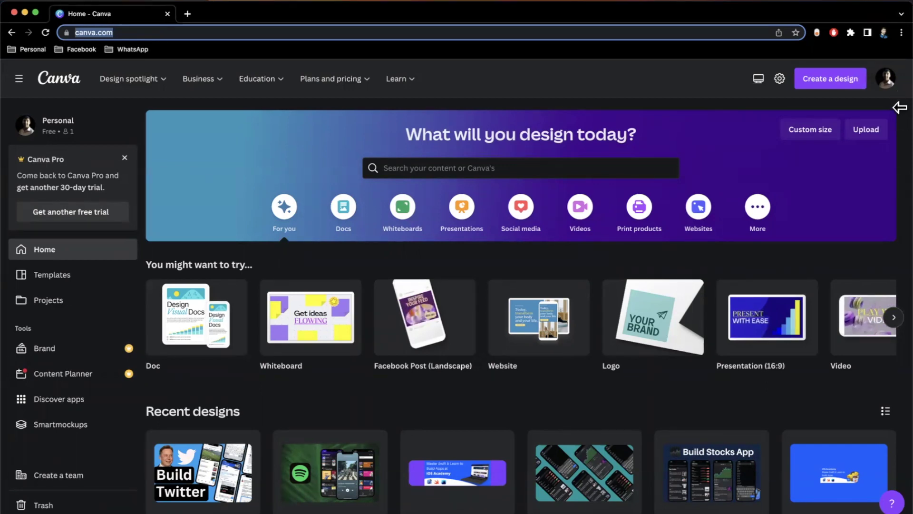
pyautogui.moveTo(899, 108); pyautogui.dragTo(847, 106)
pyautogui.doubleClick(866, 31)
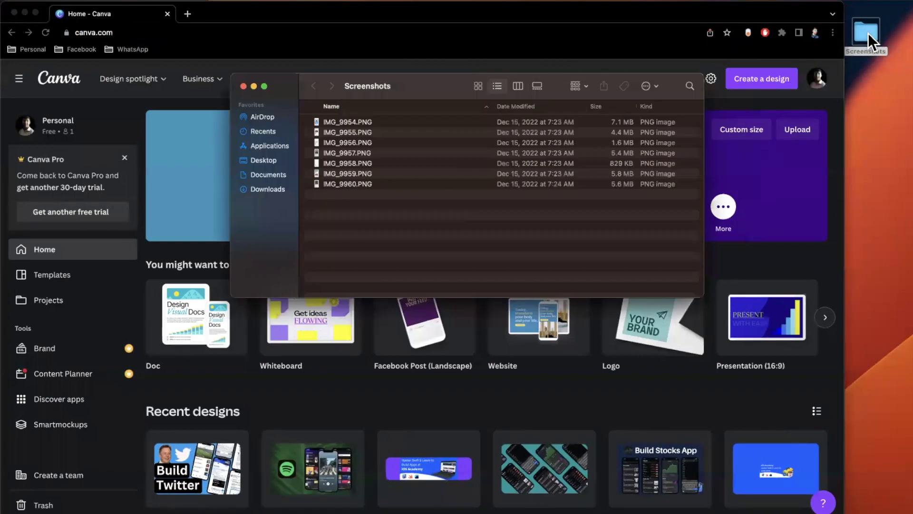
pyautogui.click(335, 124)
pyautogui.press('space')
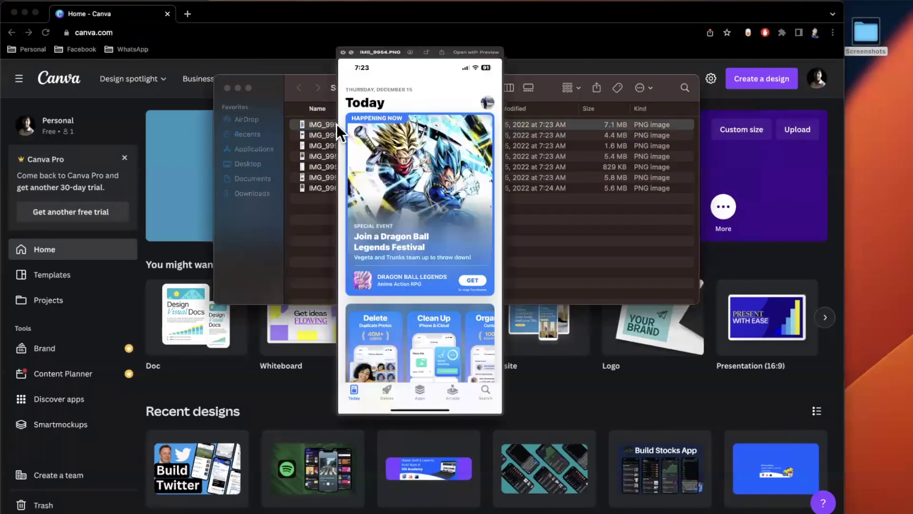
pyautogui.press('Down')
pyautogui.press('Down')
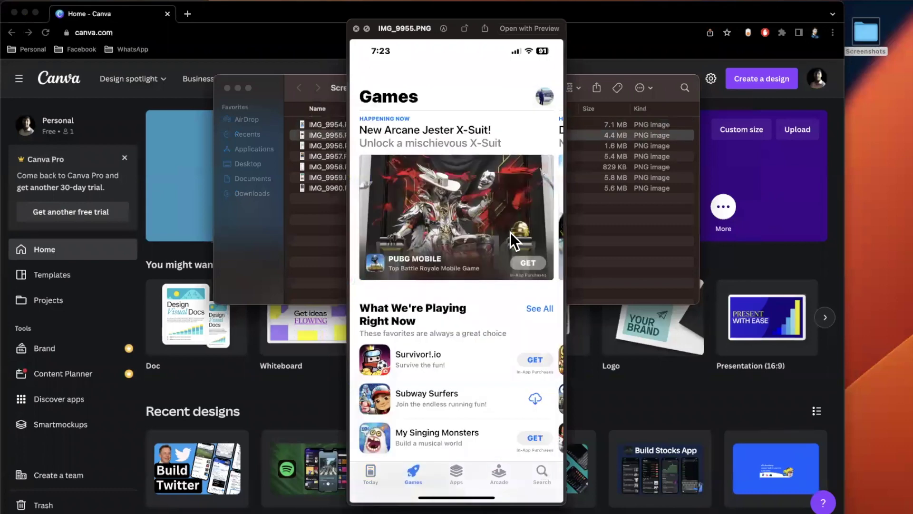
pyautogui.press('Down')
pyautogui.press('Down')
pyautogui.press('Down')
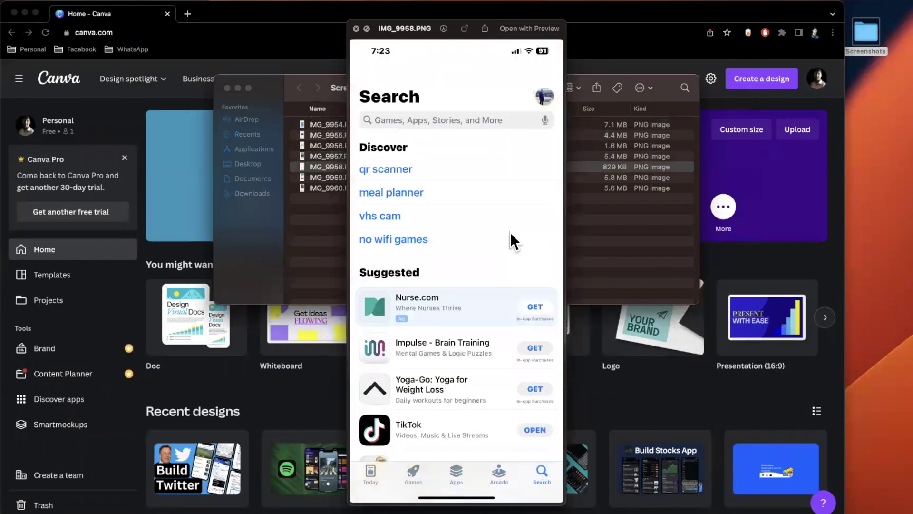
pyautogui.press('Down')
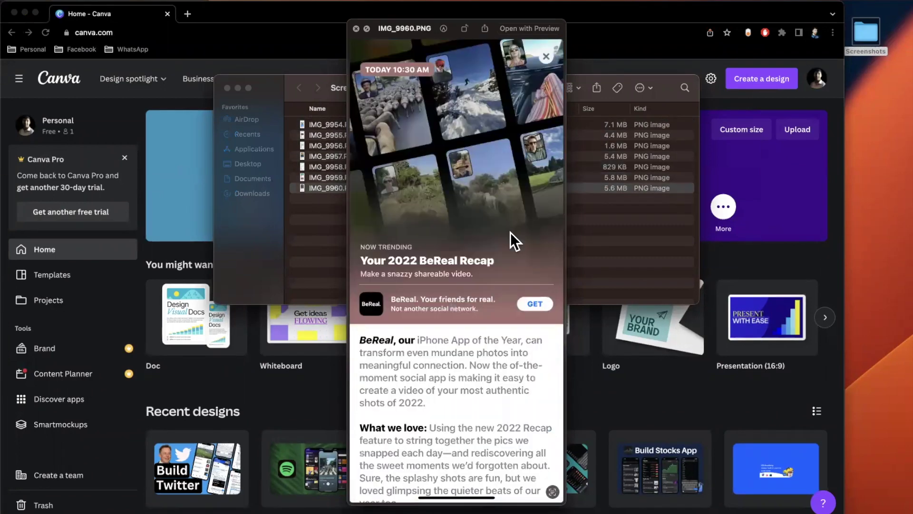
pyautogui.press('space')
pyautogui.press('super+w')
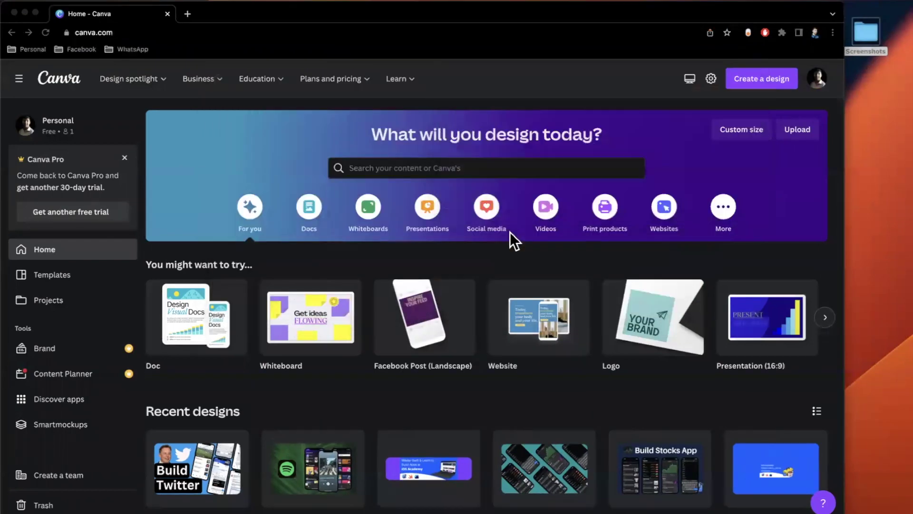
pyautogui.click(801, 10)
# - Maximize the browser and create a blank 1366 × 768 px Website design via a 'web' search
pyautogui.doubleClick(801, 10)
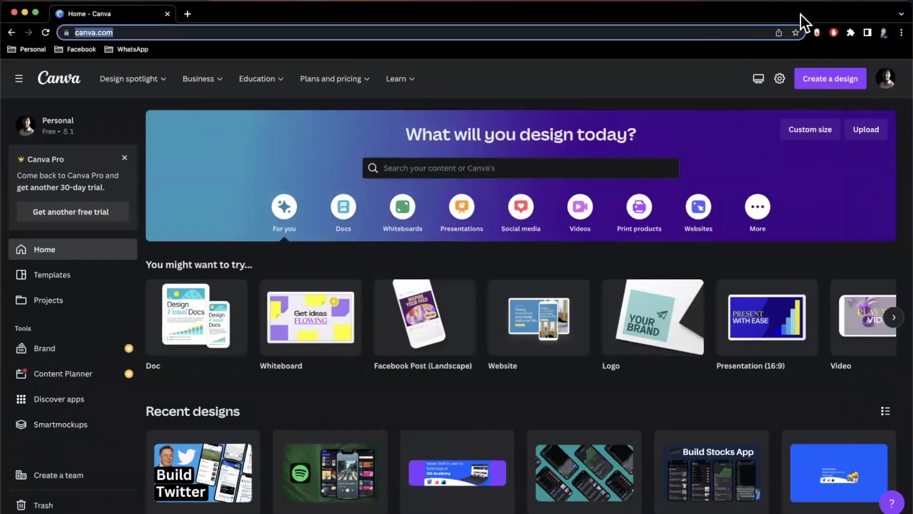
pyautogui.click(737, 68)
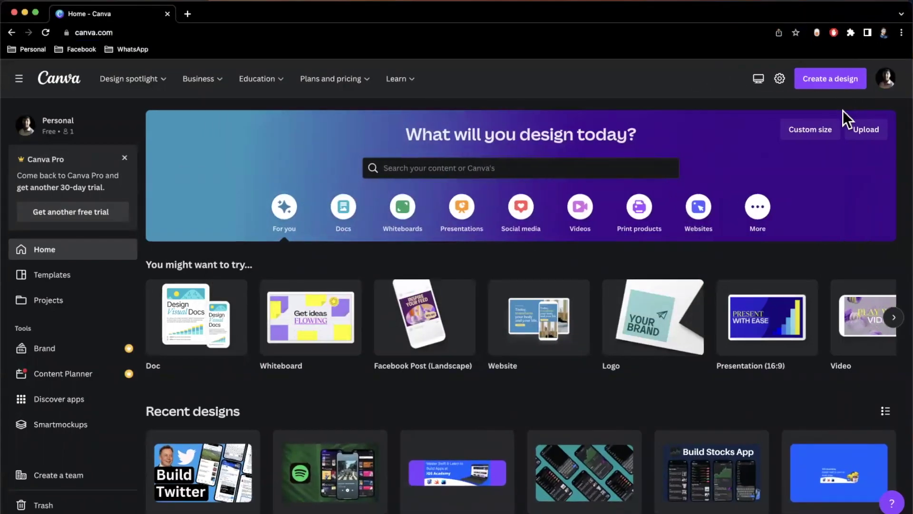
pyautogui.click(827, 84)
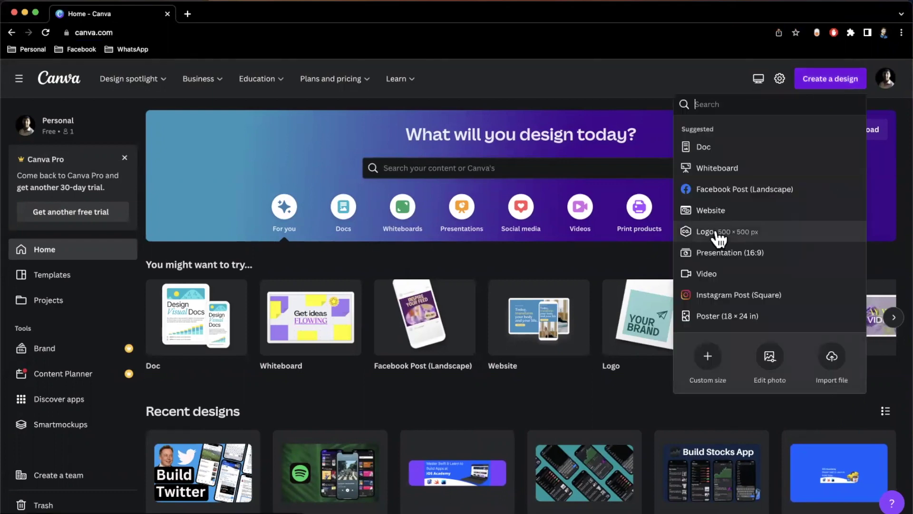
pyautogui.write('website')
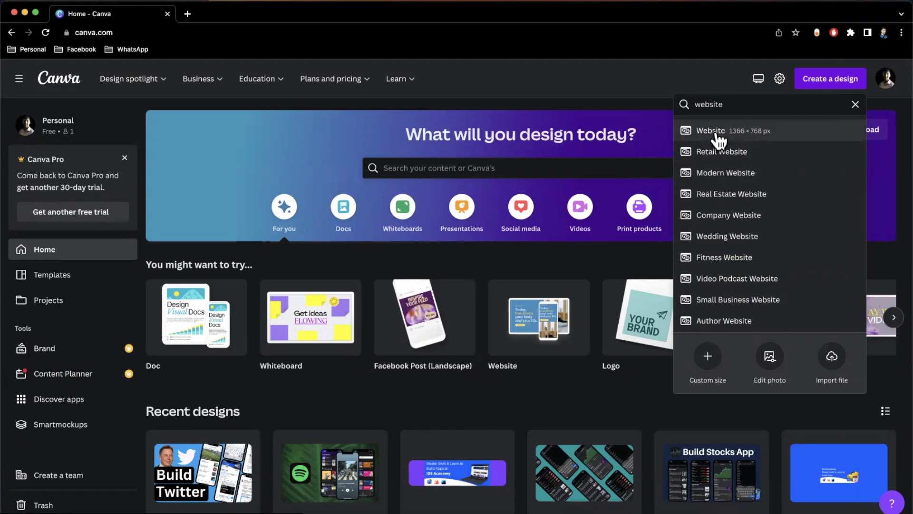
pyautogui.click(719, 135)
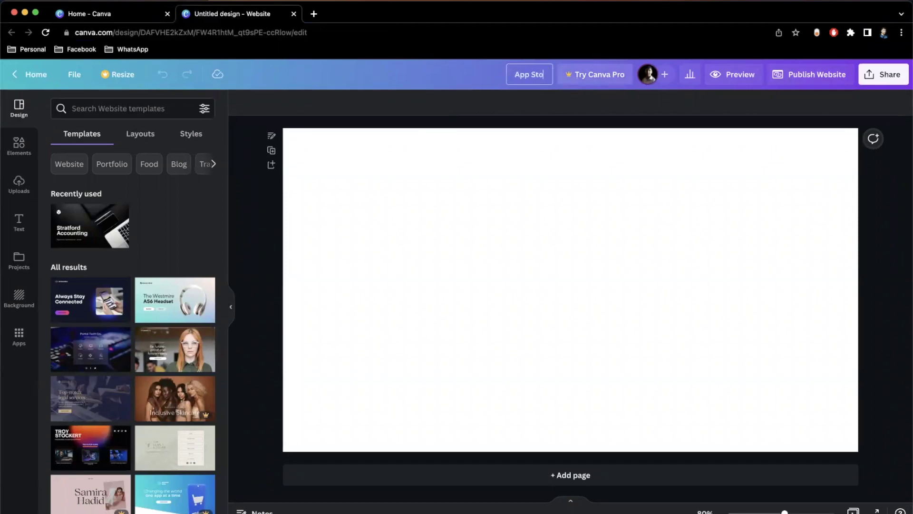
# - Finish the title 'App Store Landing Site' and confirm it
pyautogui.write('e Landing Page')
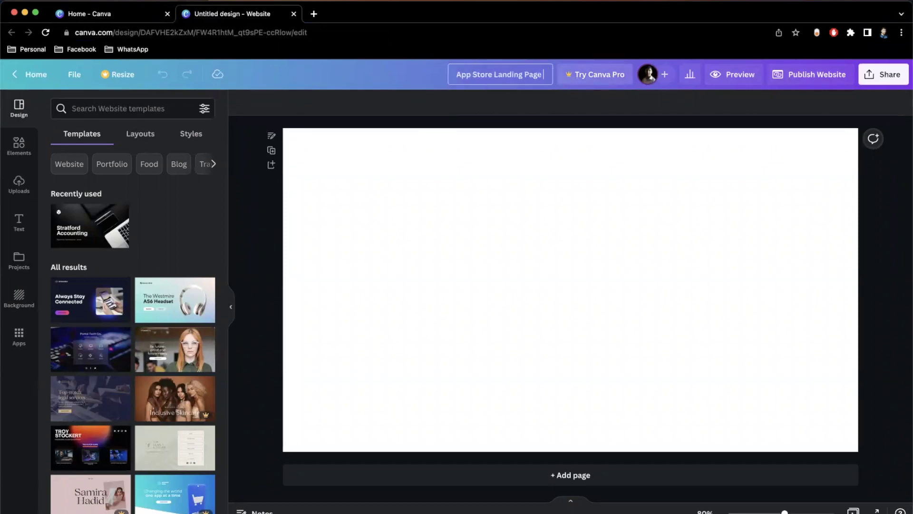
pyautogui.press('Return')
pyautogui.press('Return')
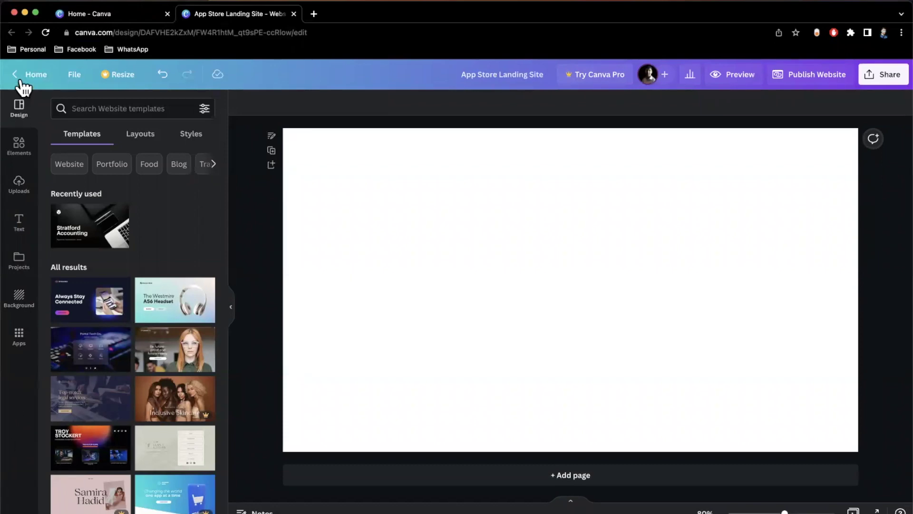
pyautogui.click(19, 185)
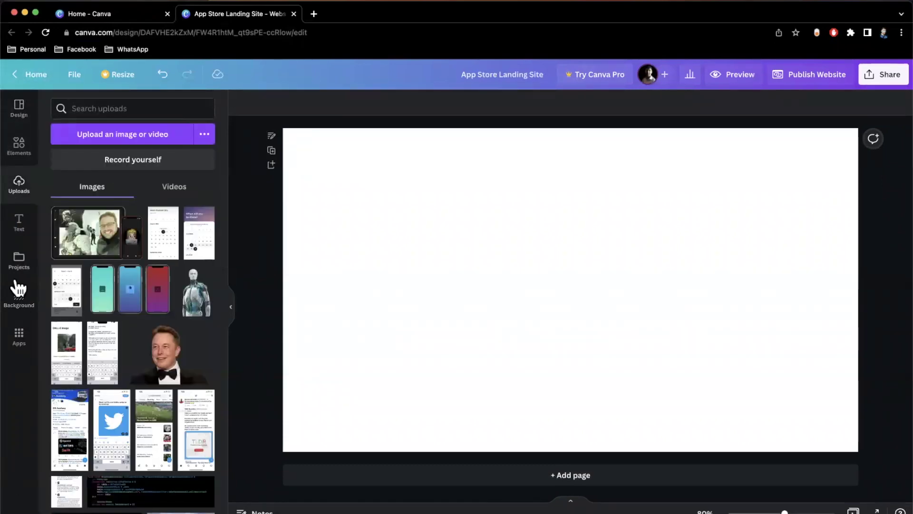
pyautogui.click(17, 227)
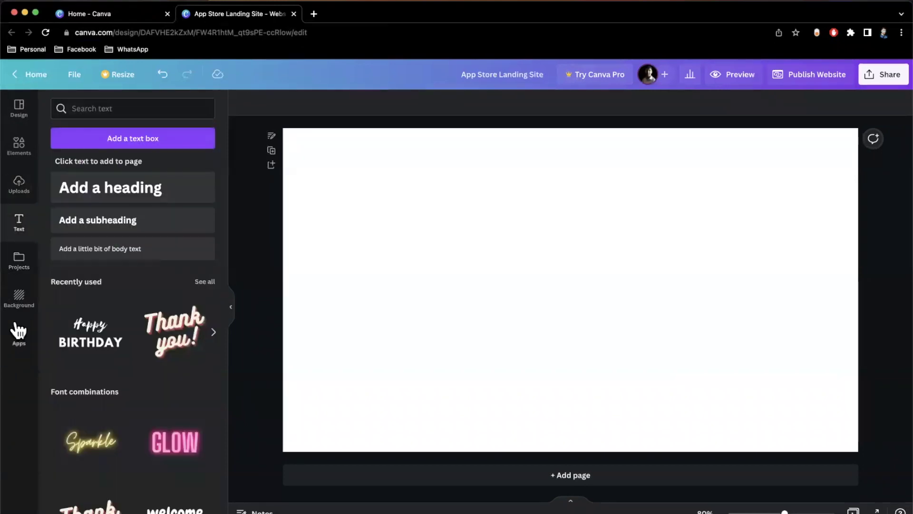
pyautogui.click(18, 307)
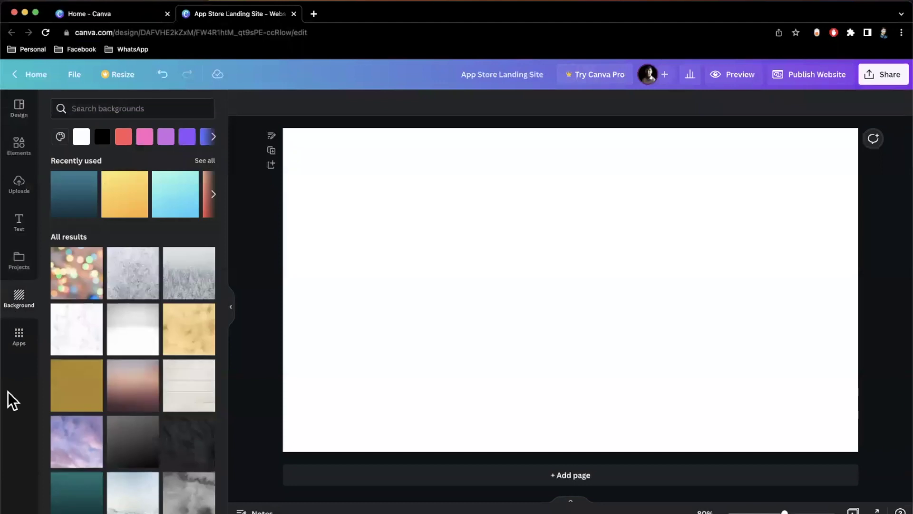
pyautogui.click(19, 335)
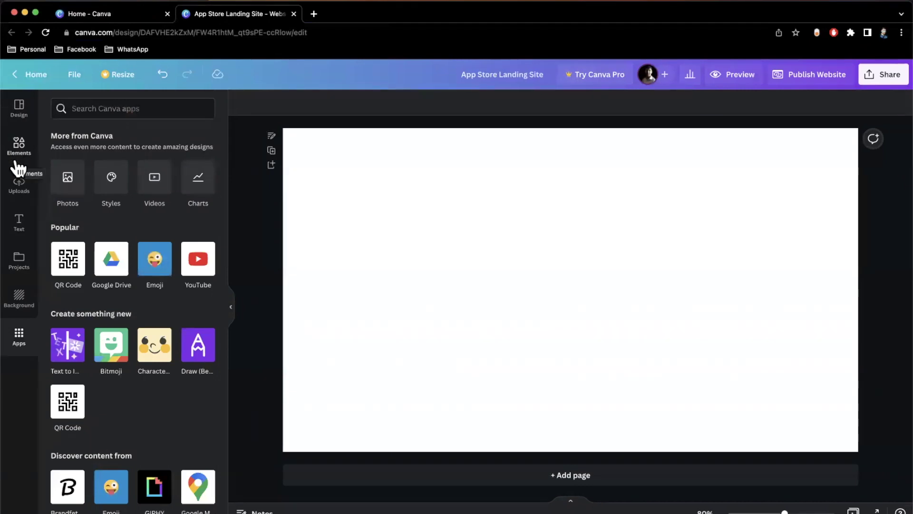
pyautogui.click(18, 127)
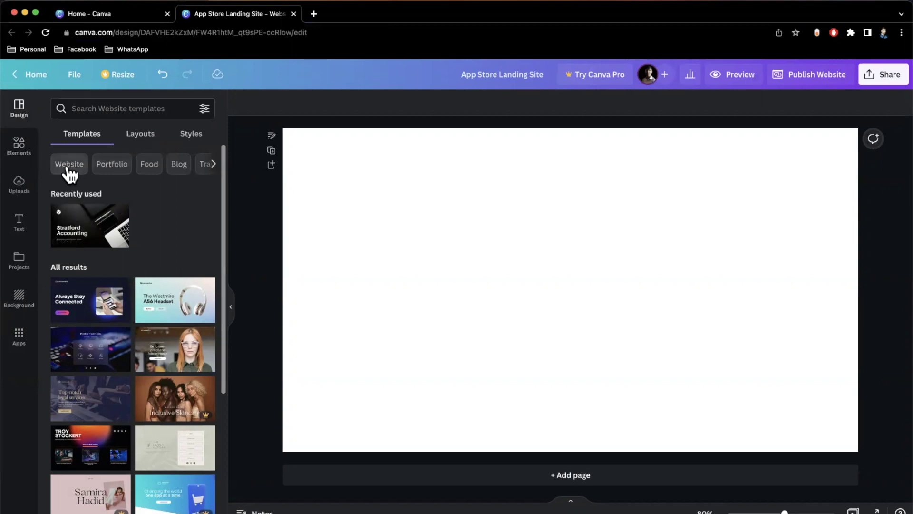
# - Search templates for Website and open the Dark Blue and Purple Bold Tech App Business template
pyautogui.scroll(-2, 72, 168)
pyautogui.scroll(2, 76, 219)
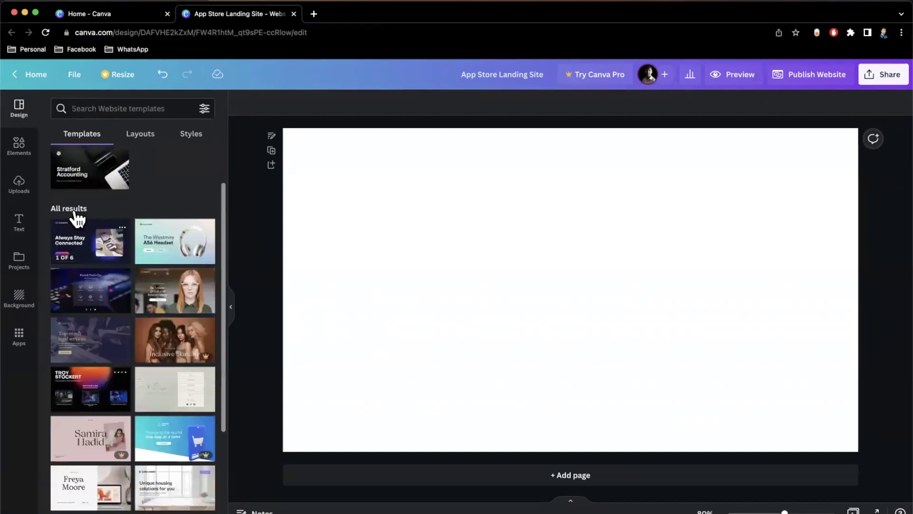
pyautogui.click(69, 164)
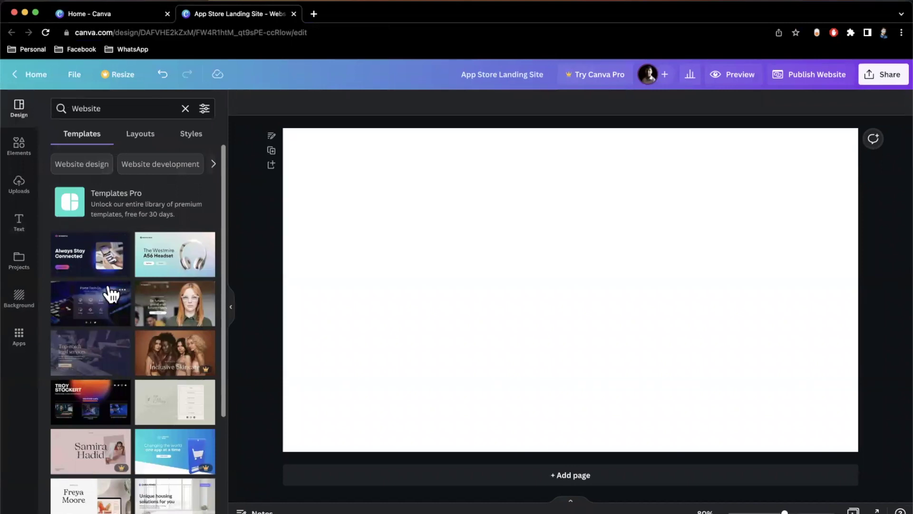
pyautogui.scroll(-2, 132, 265)
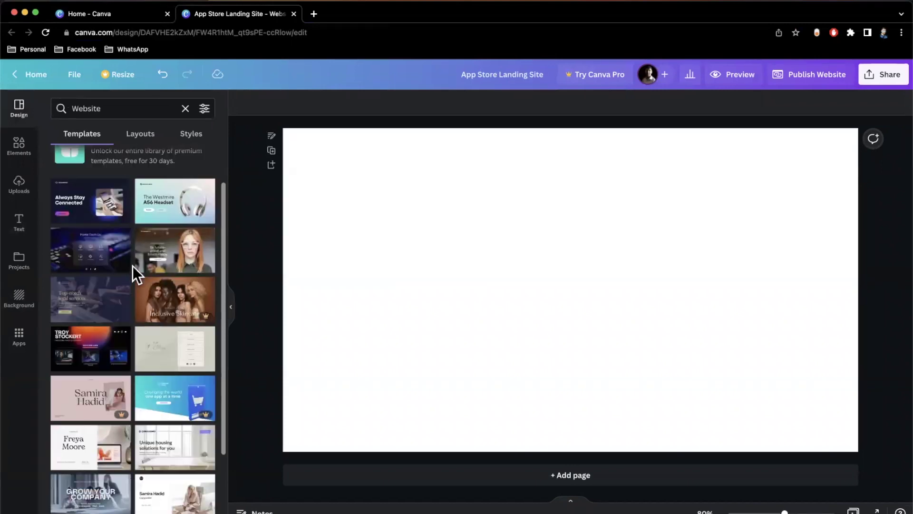
pyautogui.scroll(-9, 132, 265)
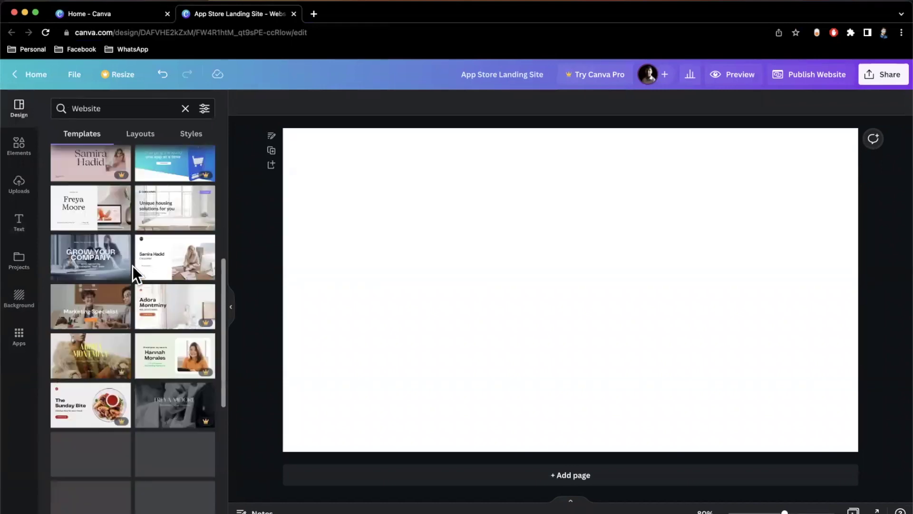
pyautogui.scroll(-8, 132, 265)
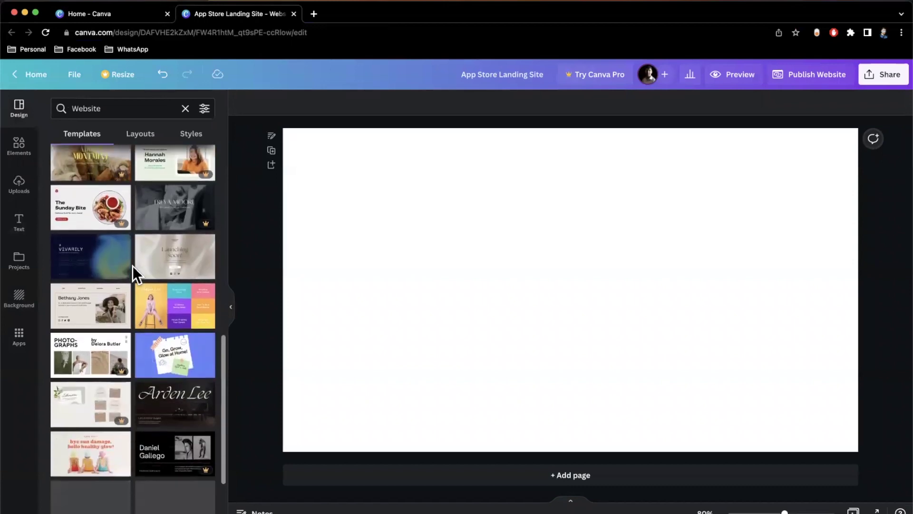
pyautogui.scroll(-1, 132, 266)
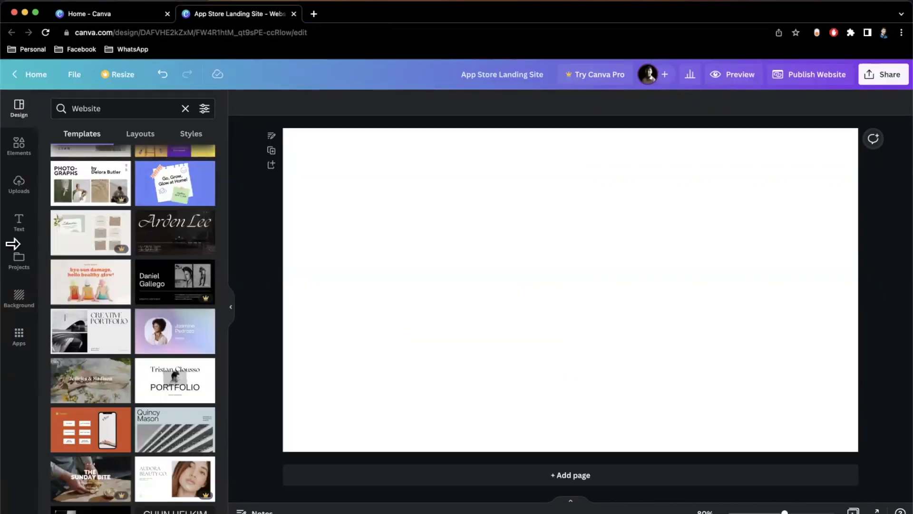
pyautogui.scroll(15, 116, 263)
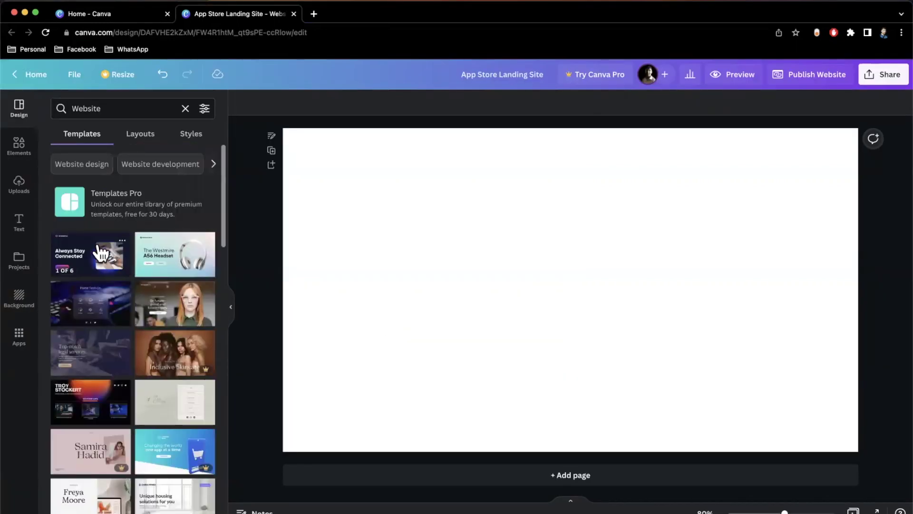
pyautogui.click(99, 252)
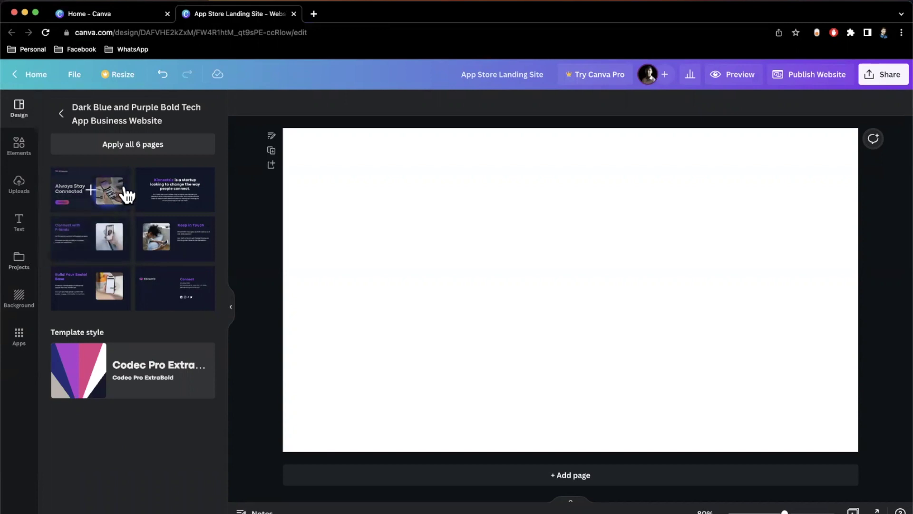
# - Fill three pages with the Always Stay Connected, Kinnectric intro and Connect with Friends layouts
pyautogui.click(87, 192)
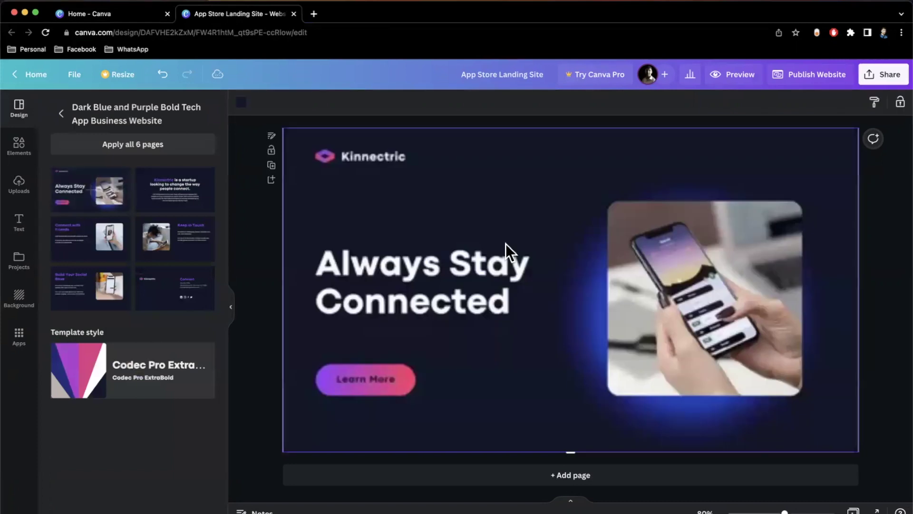
pyautogui.click(588, 475)
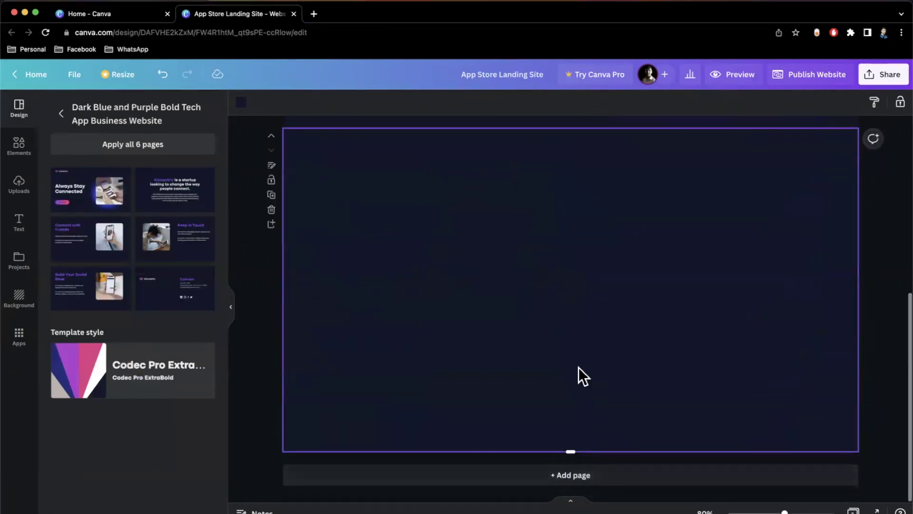
pyautogui.click(172, 197)
pyautogui.scroll(5, 536, 444)
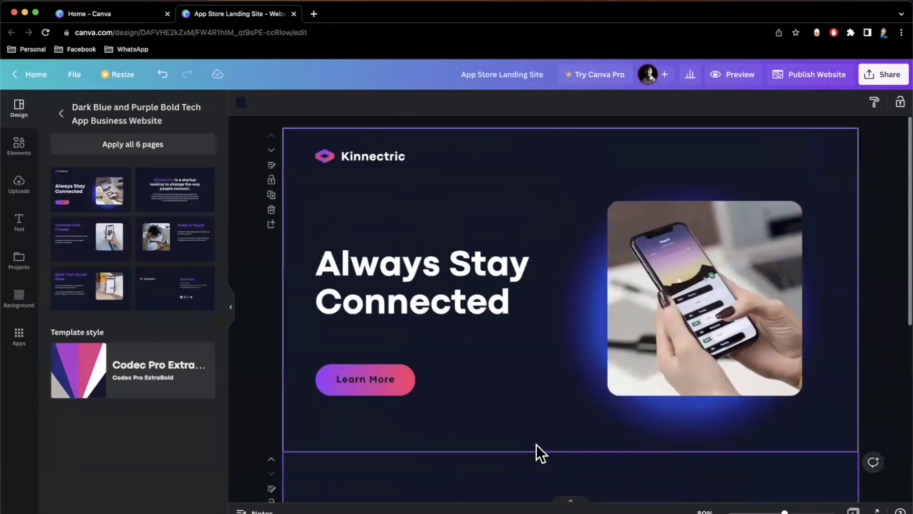
pyautogui.scroll(-3, 536, 444)
pyautogui.scroll(-3, 536, 444)
pyautogui.click(561, 478)
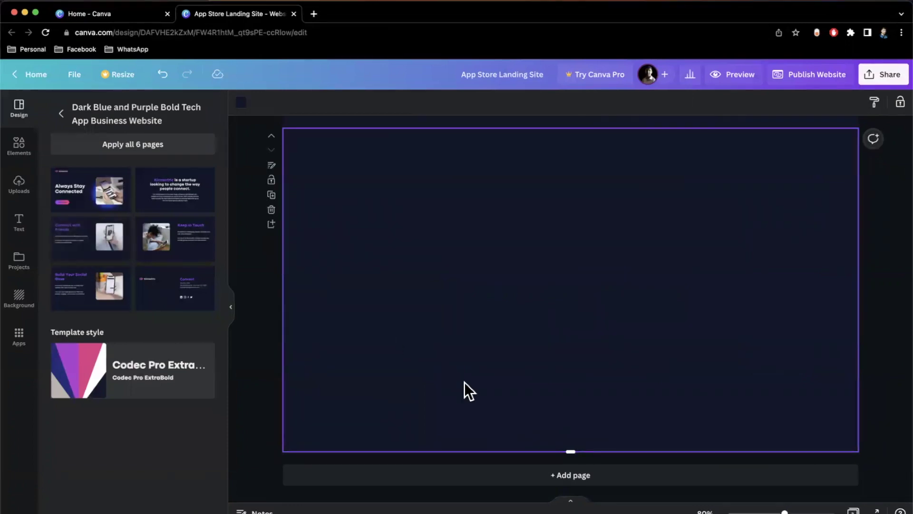
pyautogui.scroll(8, 466, 382)
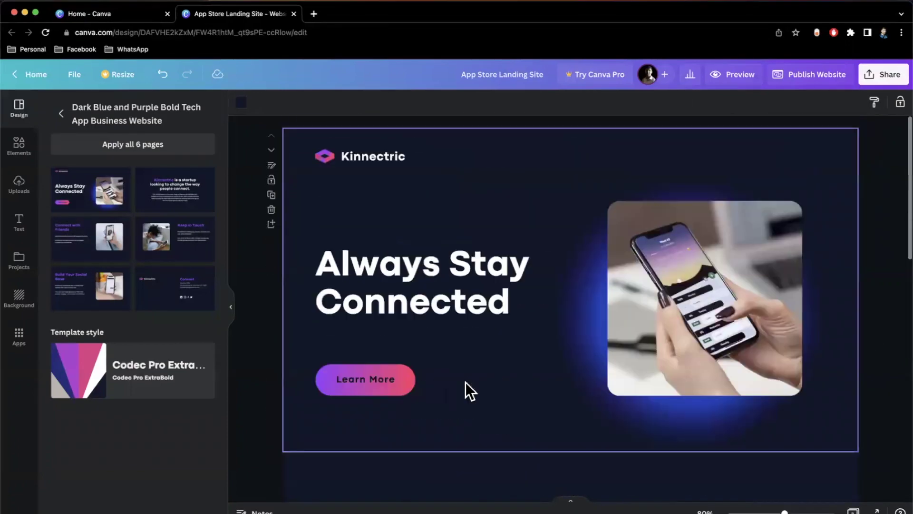
pyautogui.scroll(-3, 465, 381)
pyautogui.scroll(-5, 465, 382)
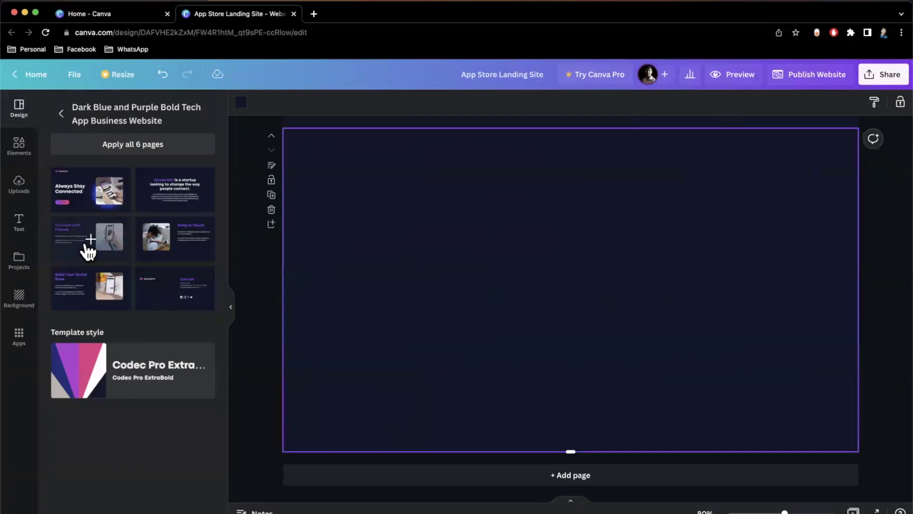
pyautogui.click(87, 248)
# - Add three more pages with the Keep in Touch, Build Your Social Base and Connect contact layouts
pyautogui.scroll(10, 474, 352)
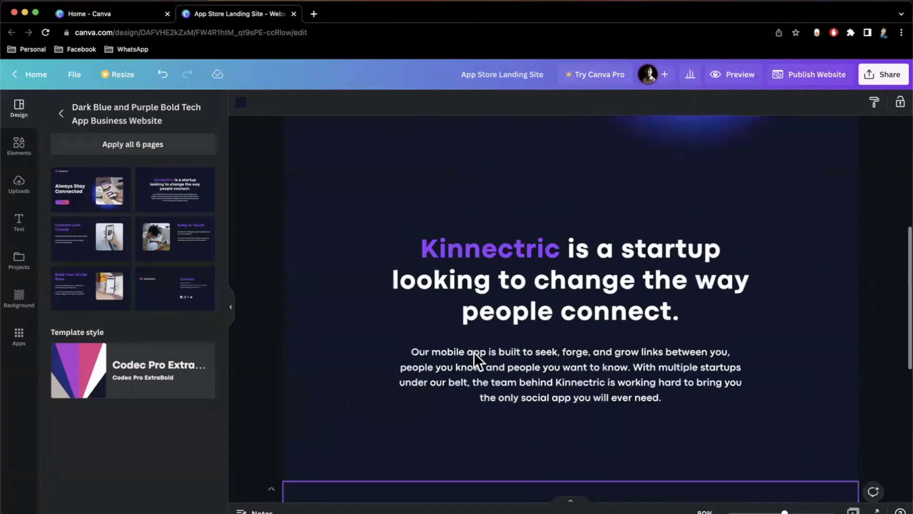
pyautogui.scroll(-10, 474, 353)
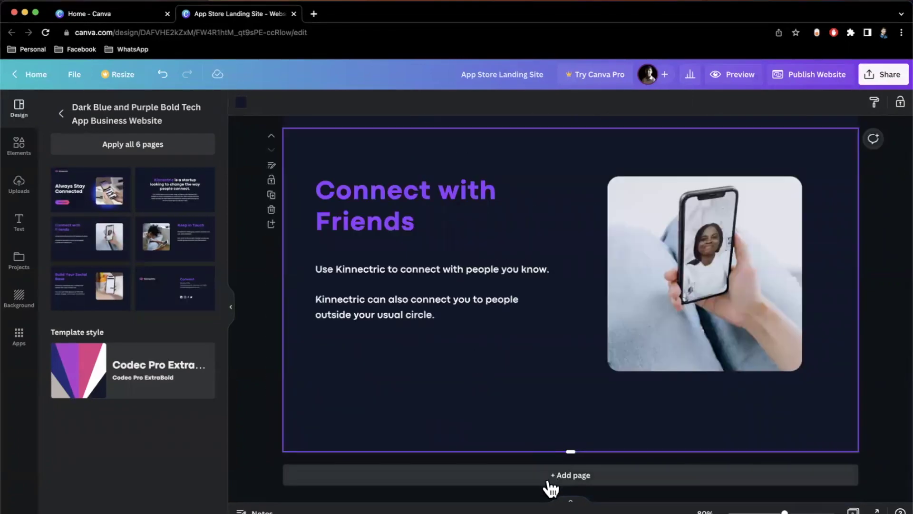
pyautogui.click(553, 476)
pyautogui.click(177, 241)
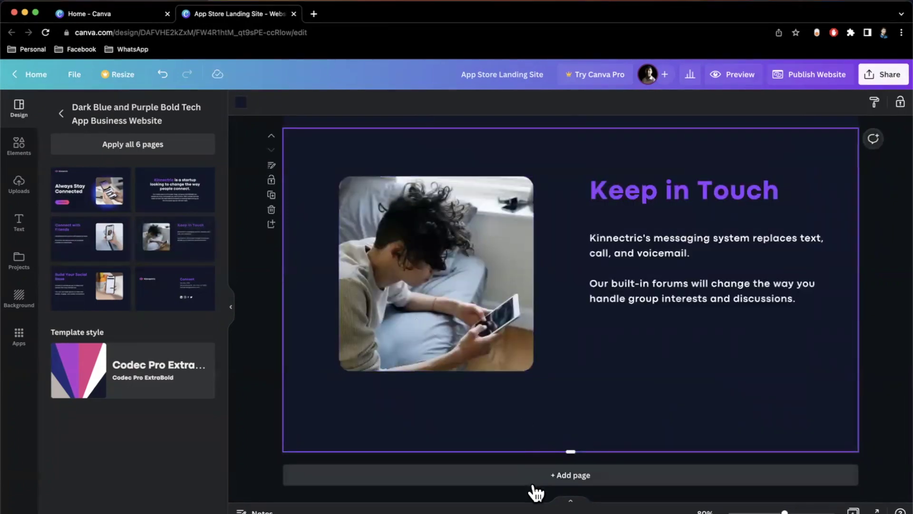
pyautogui.click(531, 481)
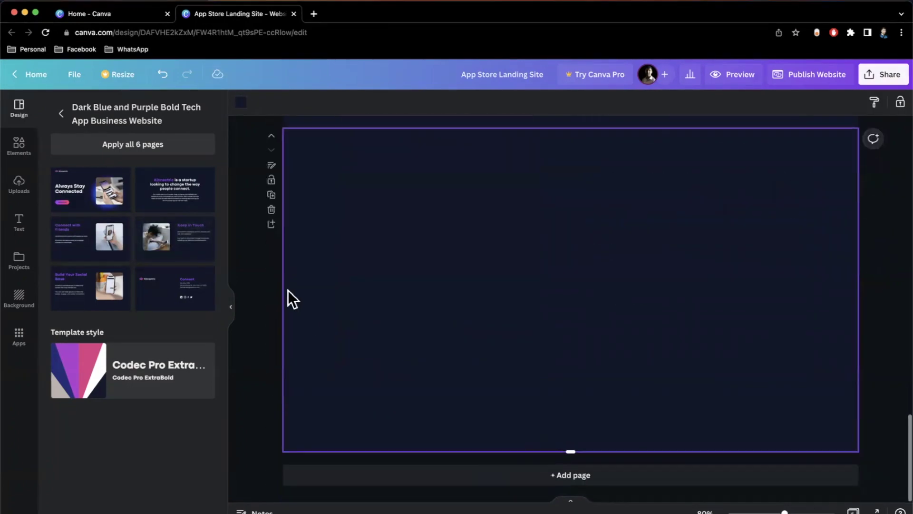
pyautogui.click(93, 290)
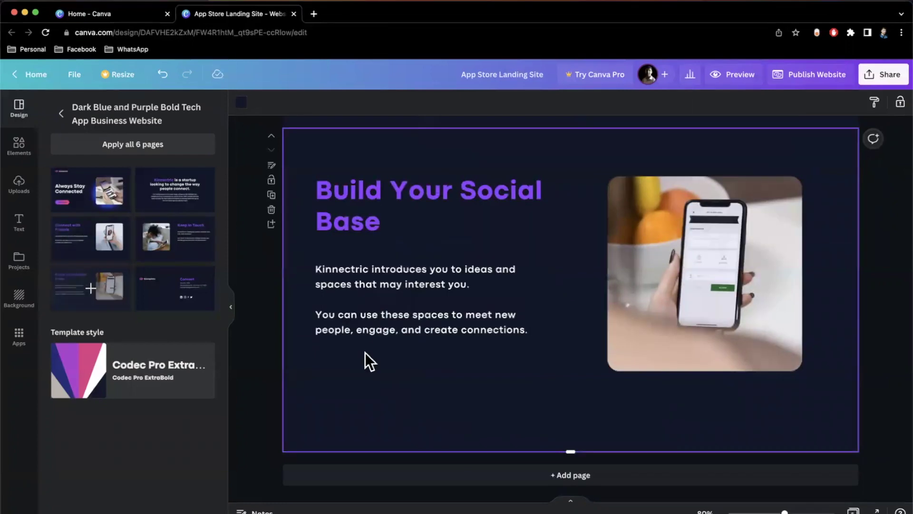
pyautogui.click(518, 479)
pyautogui.click(173, 296)
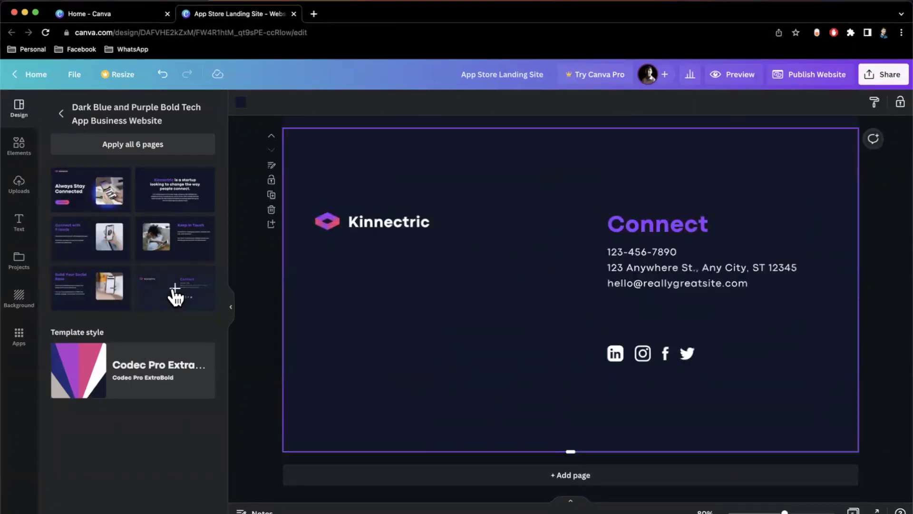
pyautogui.scroll(15, 386, 326)
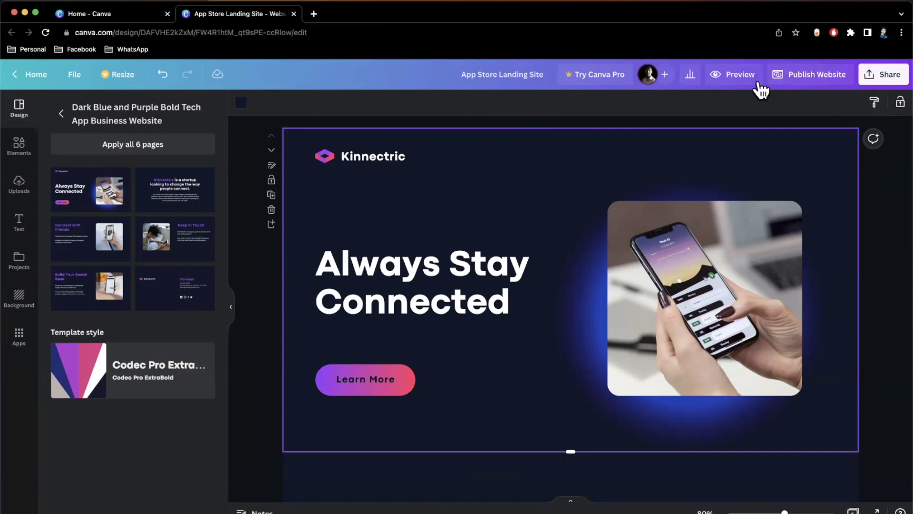
pyautogui.click(745, 75)
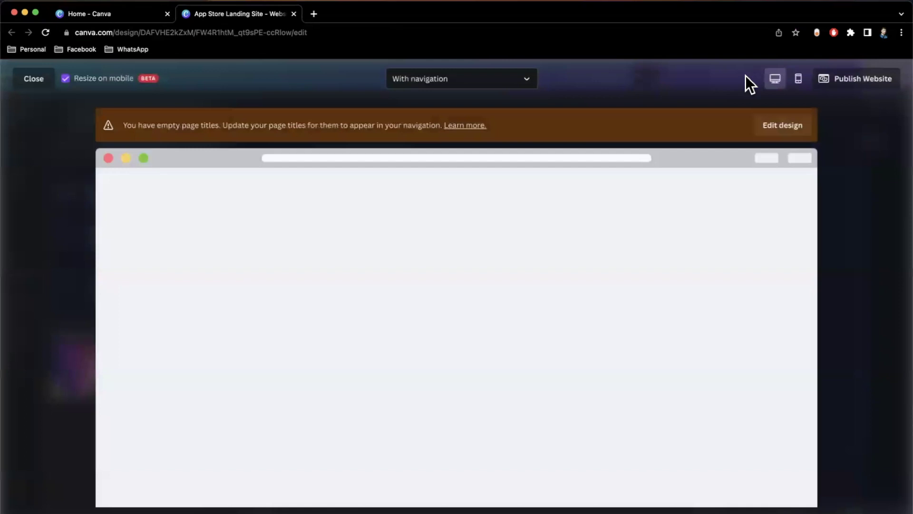
pyautogui.scroll(-5, 347, 233)
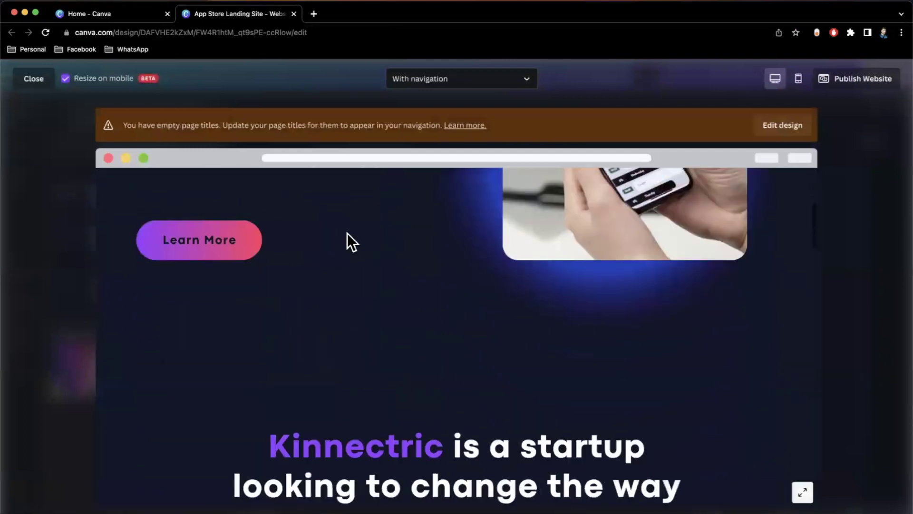
pyautogui.scroll(-15, 348, 233)
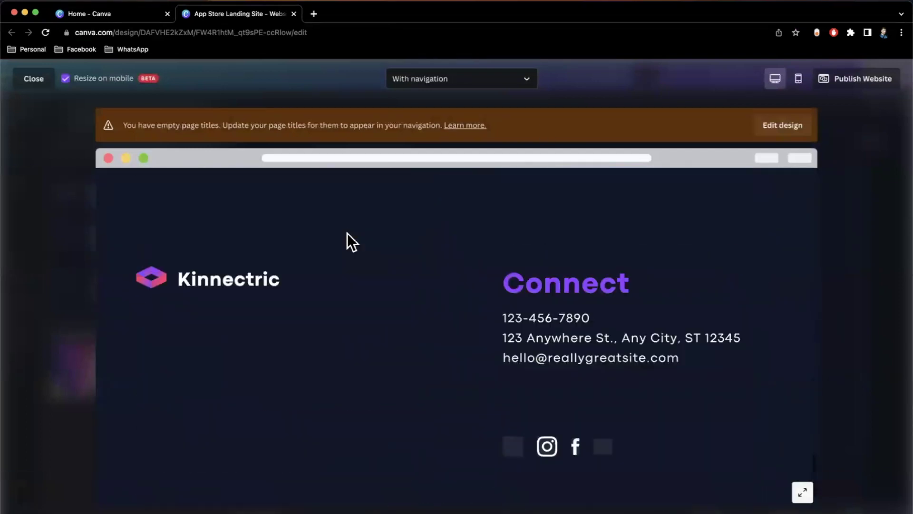
pyautogui.scroll(5, 348, 233)
pyautogui.scroll(-5, 535, 351)
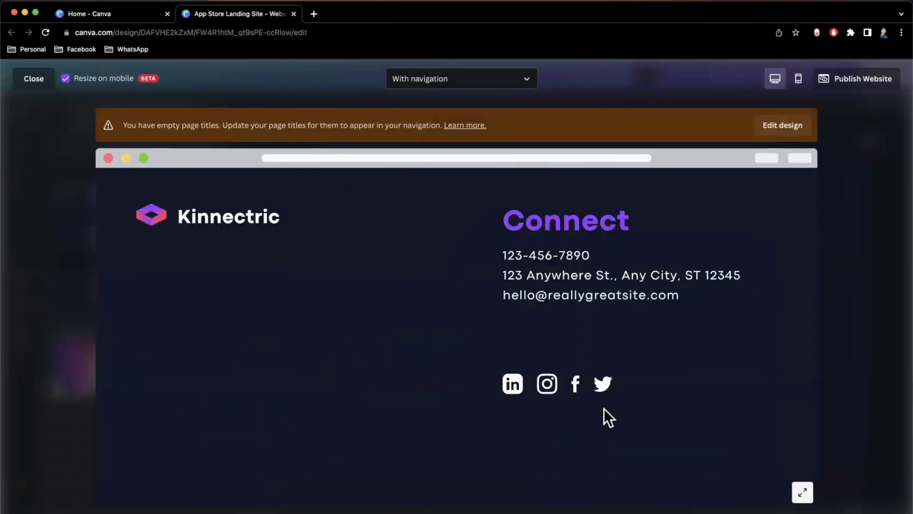
pyautogui.scroll(10, 604, 409)
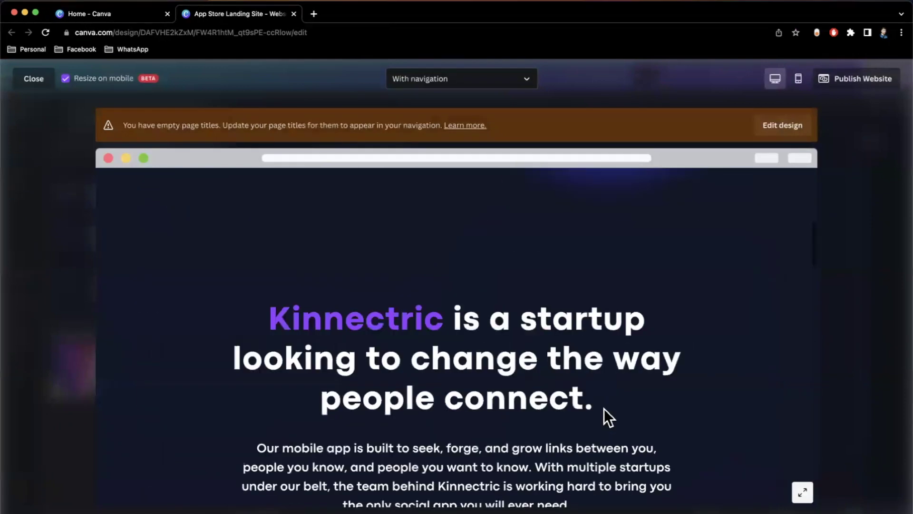
pyautogui.scroll(5, 604, 417)
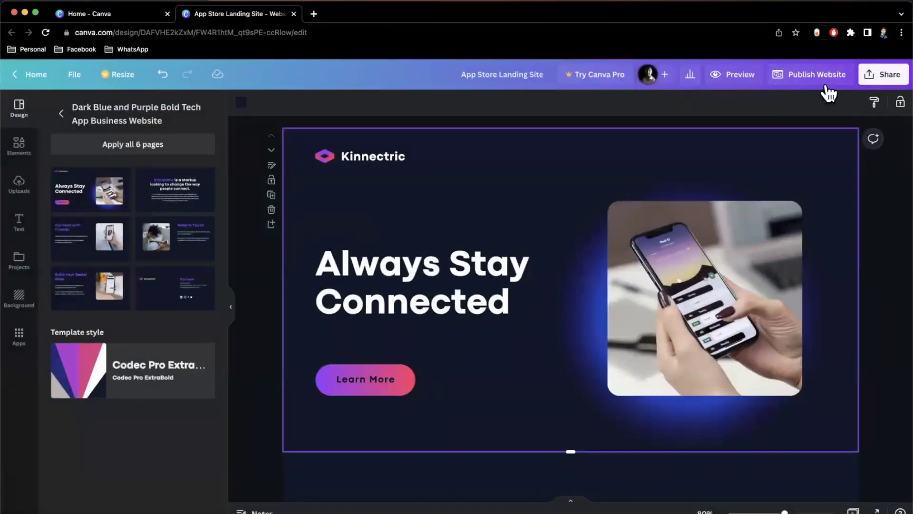
# - Start publishing the website and continue with the free Canva domain
pyautogui.click(817, 76)
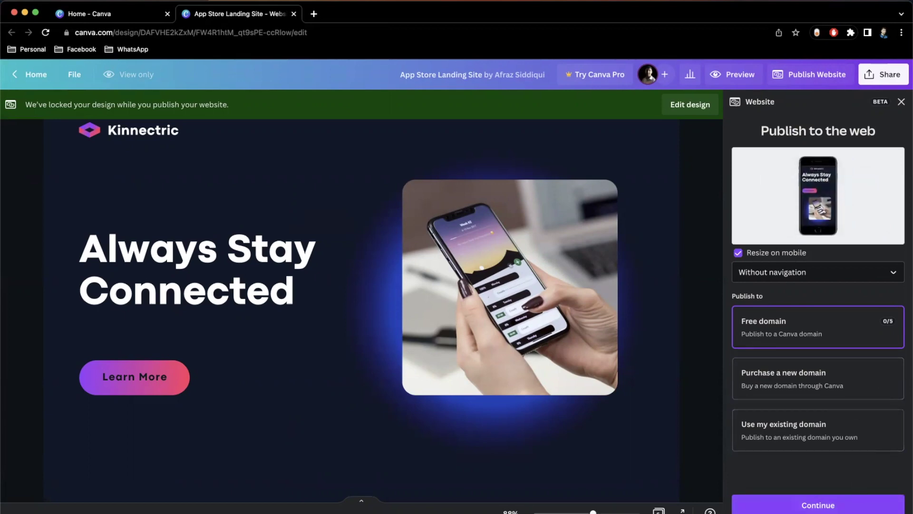
pyautogui.click(824, 505)
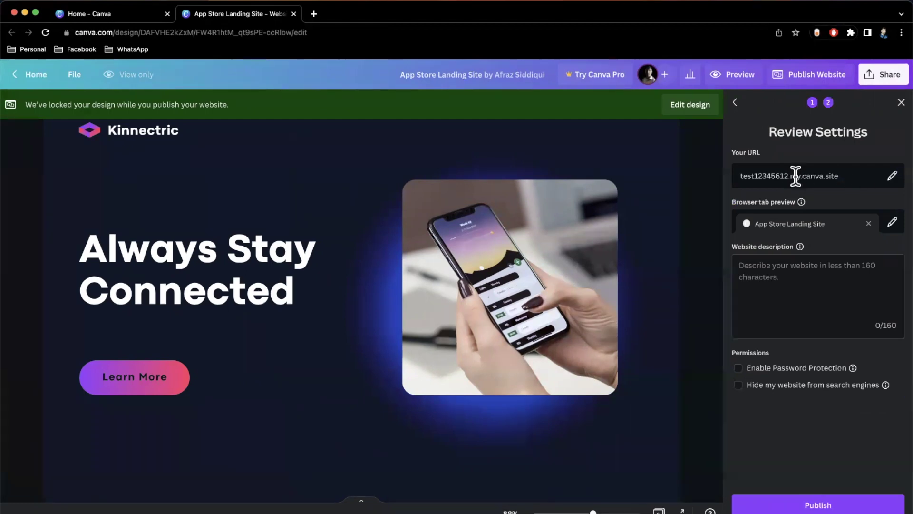
# - Try adding an 'apple' page path to the site URL, then clear it again
pyautogui.moveTo(789, 176); pyautogui.dragTo(736, 177)
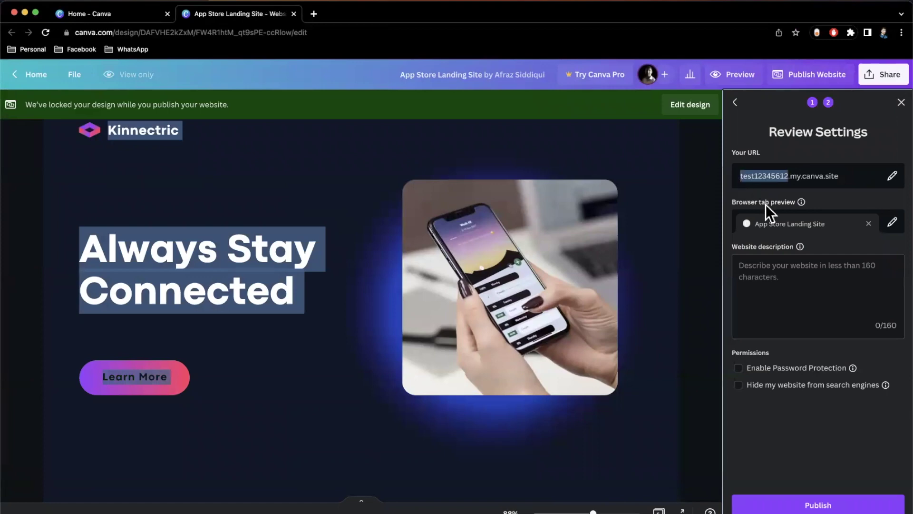
pyautogui.click(892, 175)
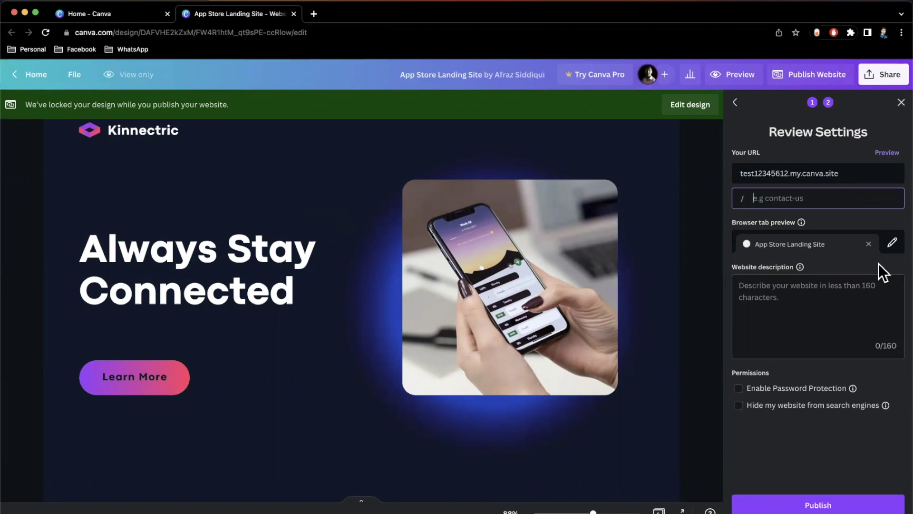
pyautogui.click(854, 224)
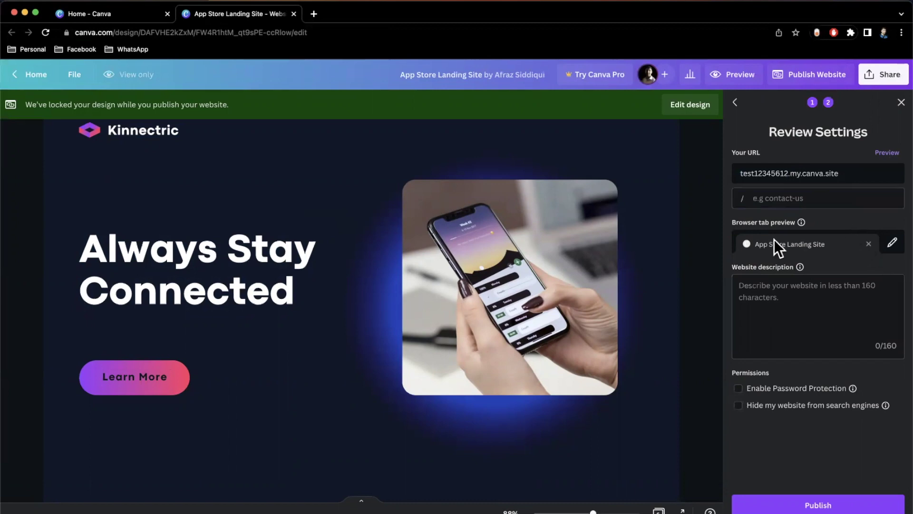
pyautogui.click(793, 292)
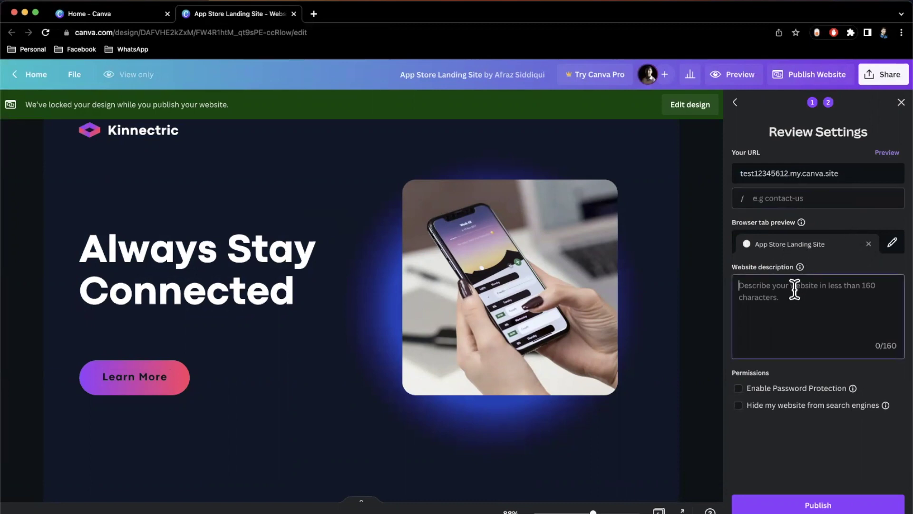
pyautogui.click(848, 197)
pyautogui.write('apple')
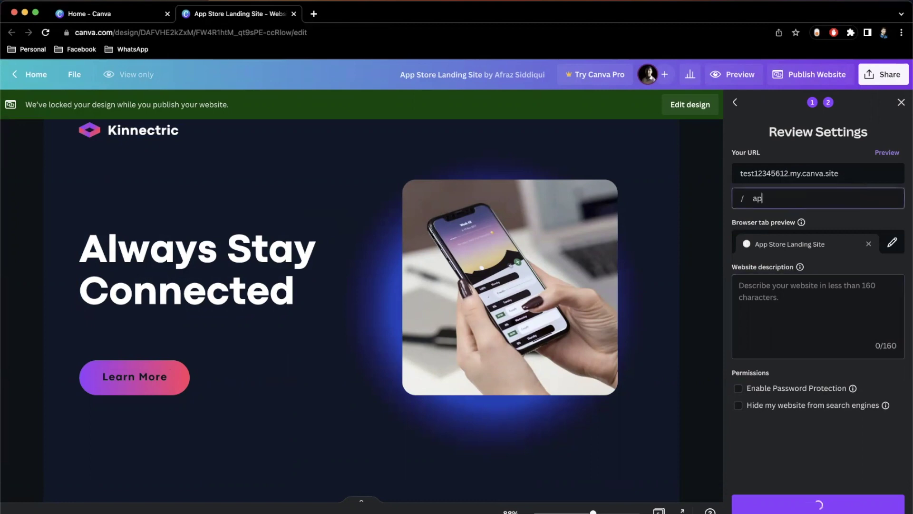
pyautogui.press('BackSpace')
pyautogui.press('BackSpace')
pyautogui.press('BackSpace')
pyautogui.press('BackSpace')
pyautogui.press('BackSpace')
pyautogui.click(890, 159)
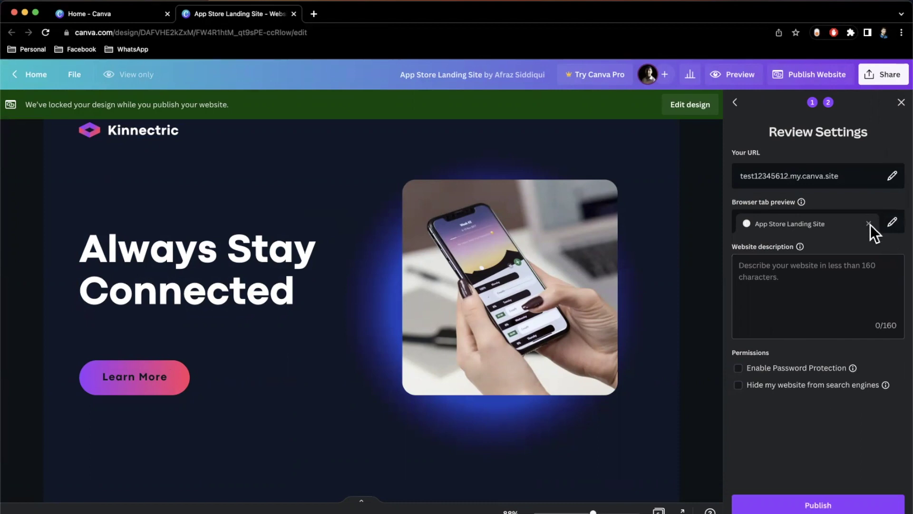
pyautogui.click(892, 175)
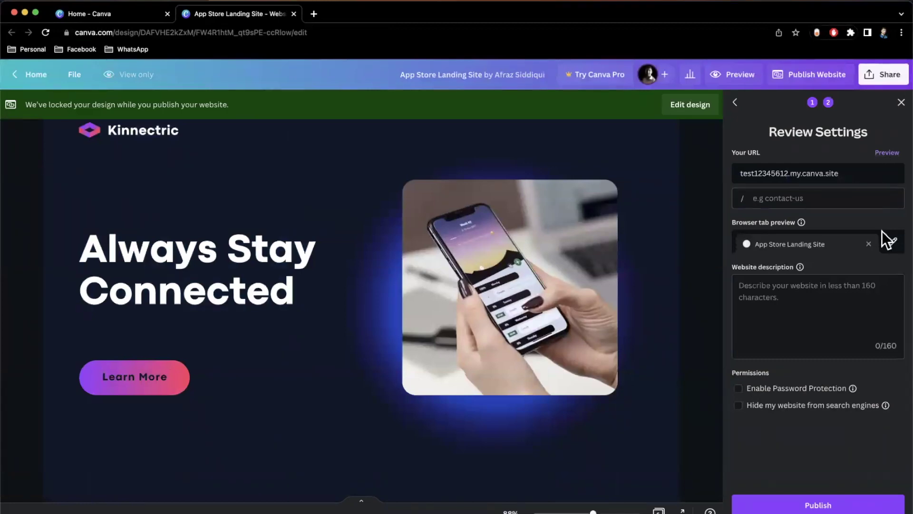
# - Edit the browser tab title and hide the website from search engines
pyautogui.click(893, 242)
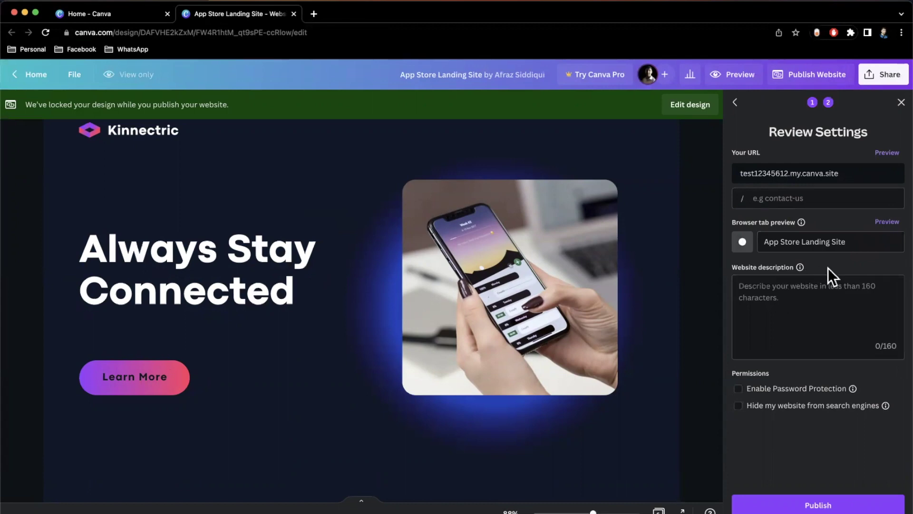
pyautogui.click(851, 239)
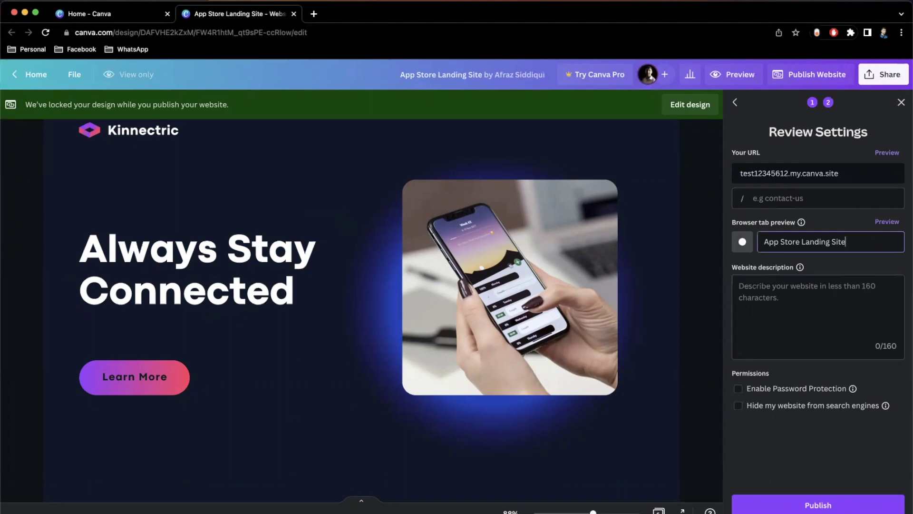
pyautogui.click(801, 411)
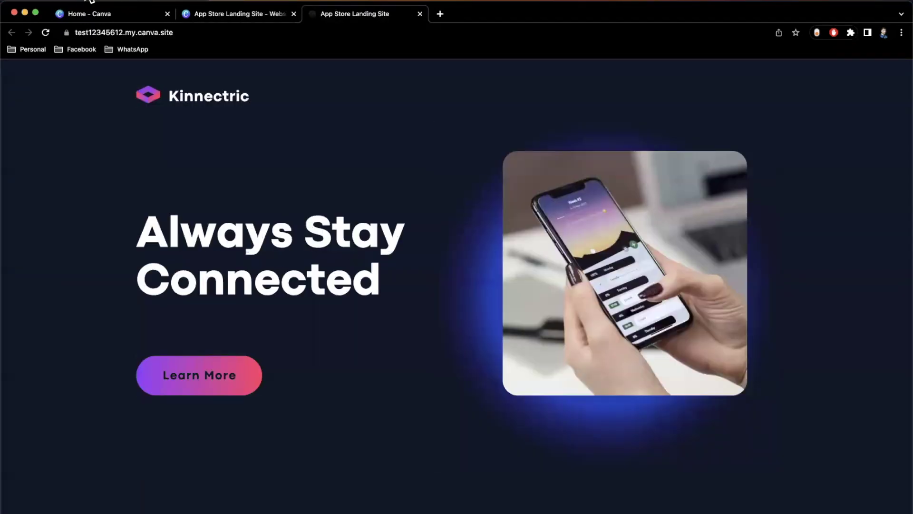
# - Browse the live site at test12345612.my.canva.site, then return to the Canva editor tab
pyautogui.click(92, 33)
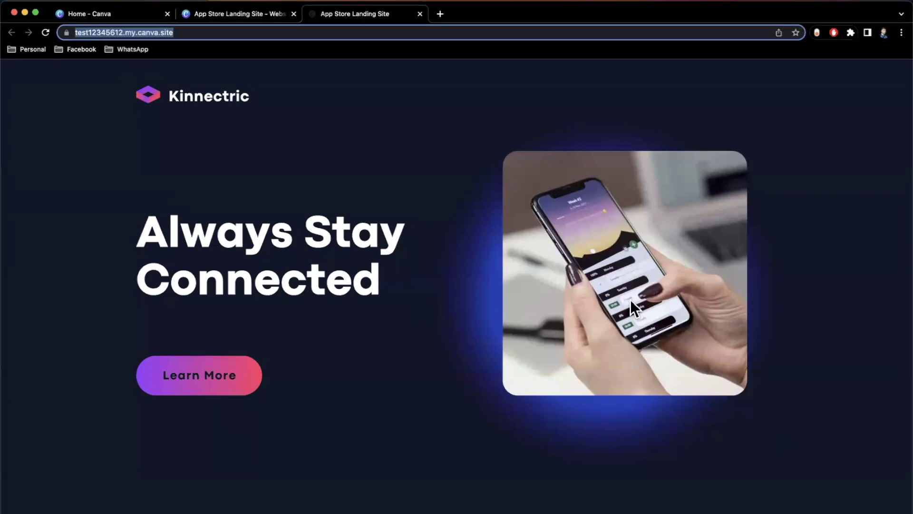
pyautogui.scroll(-10, 630, 299)
pyautogui.scroll(4, 629, 300)
pyautogui.scroll(5, 630, 300)
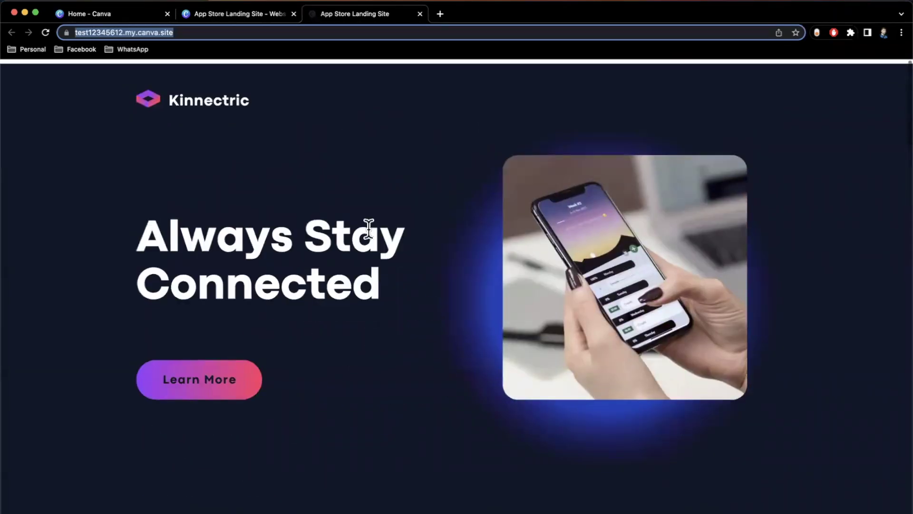
pyautogui.moveTo(404, 230); pyautogui.dragTo(340, 224)
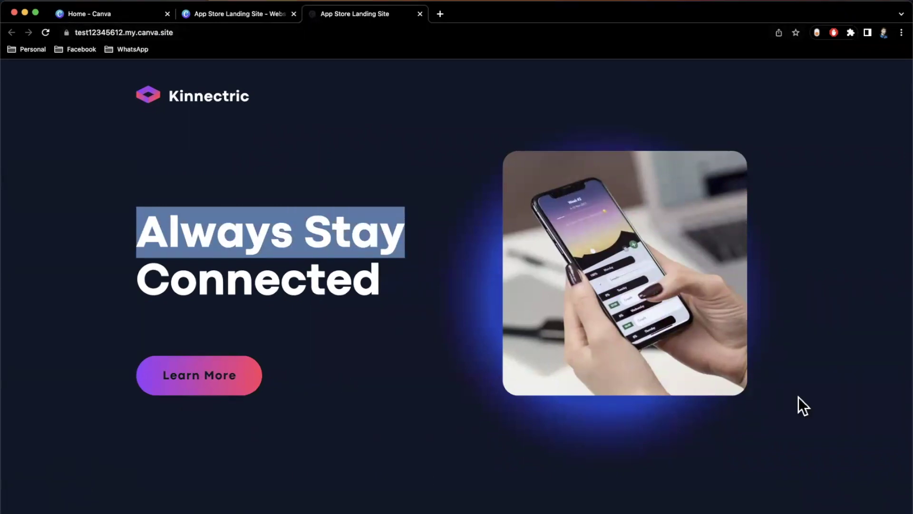
pyautogui.scroll(-20, 798, 397)
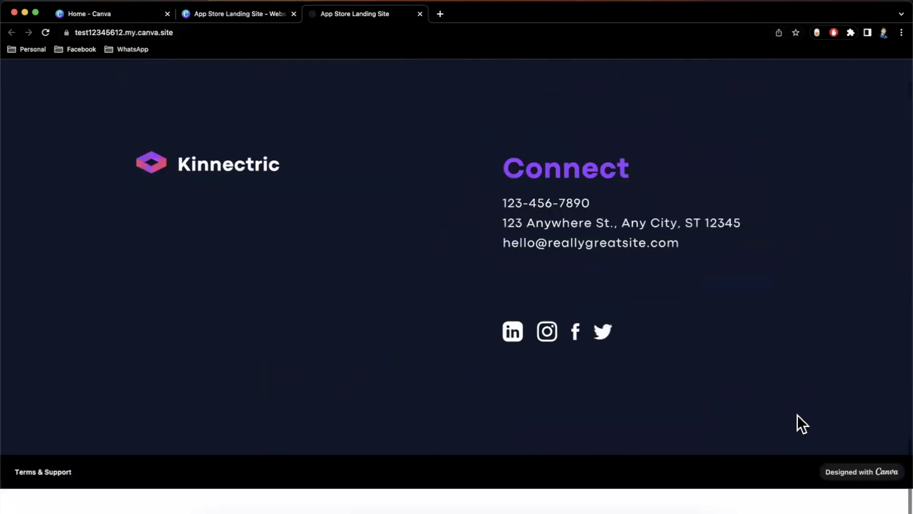
pyautogui.scroll(10, 797, 415)
pyautogui.scroll(10, 797, 415)
pyautogui.hotkey('ctrl', 'shift', 'Tab')
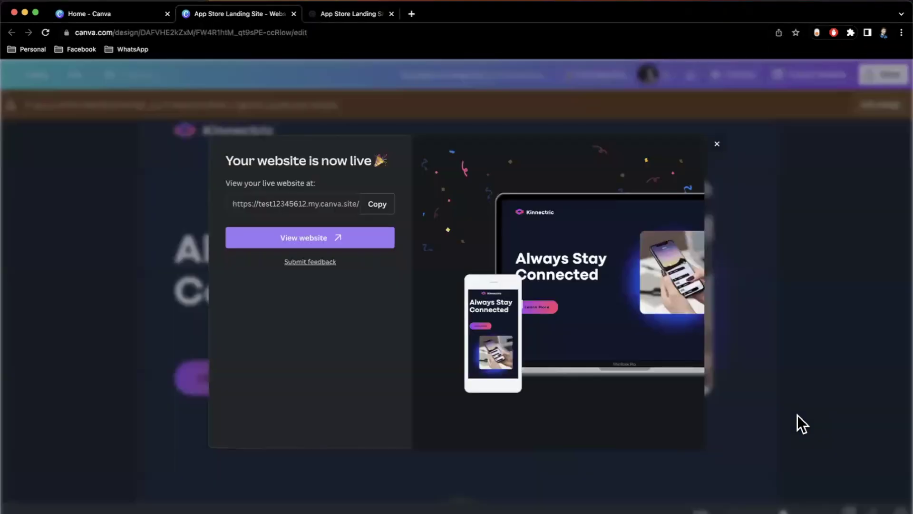
# - Dismiss the live confirmation, unlock the design for editing and open Elements
pyautogui.click(798, 415)
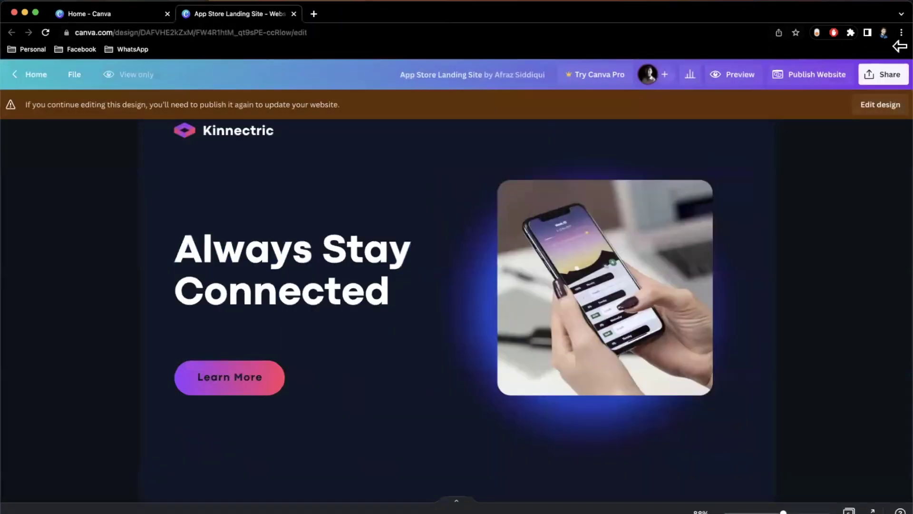
pyautogui.click(881, 105)
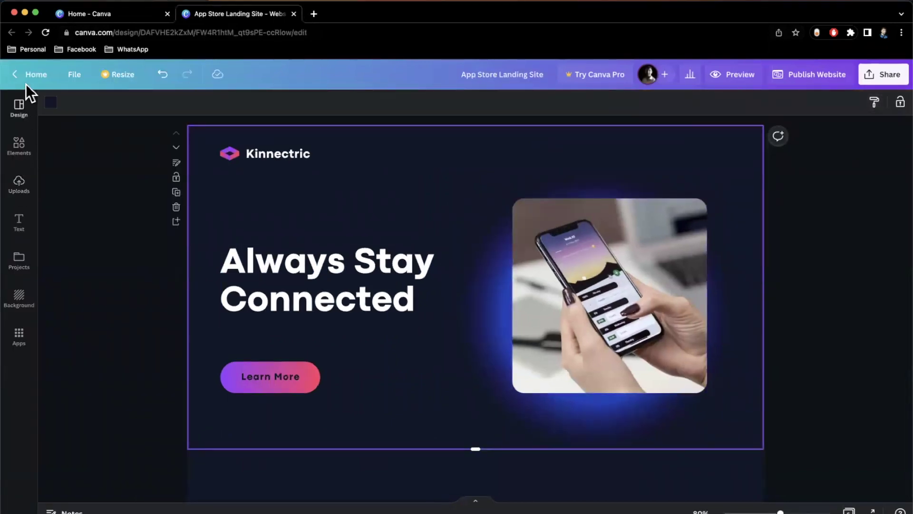
pyautogui.click(19, 148)
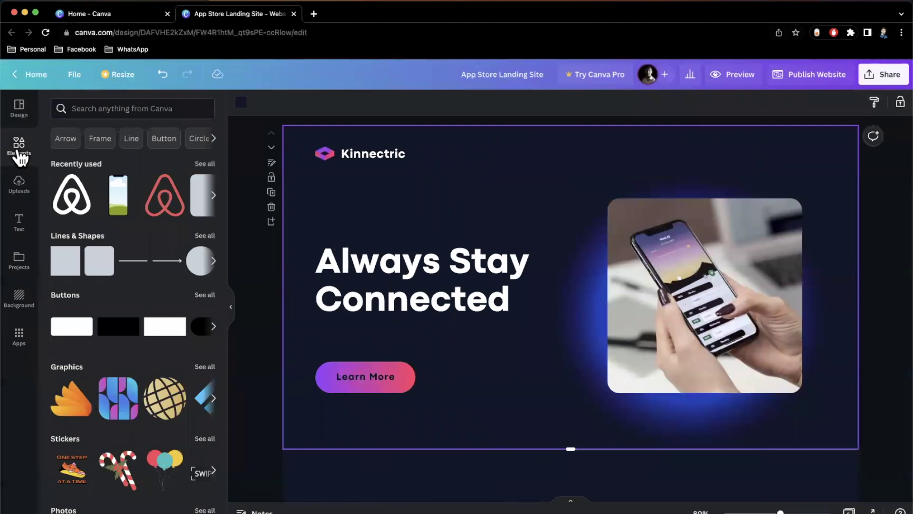
# - Replace the Kinnectric brand name on the hero page with 'App Store'
pyautogui.doubleClick(390, 287)
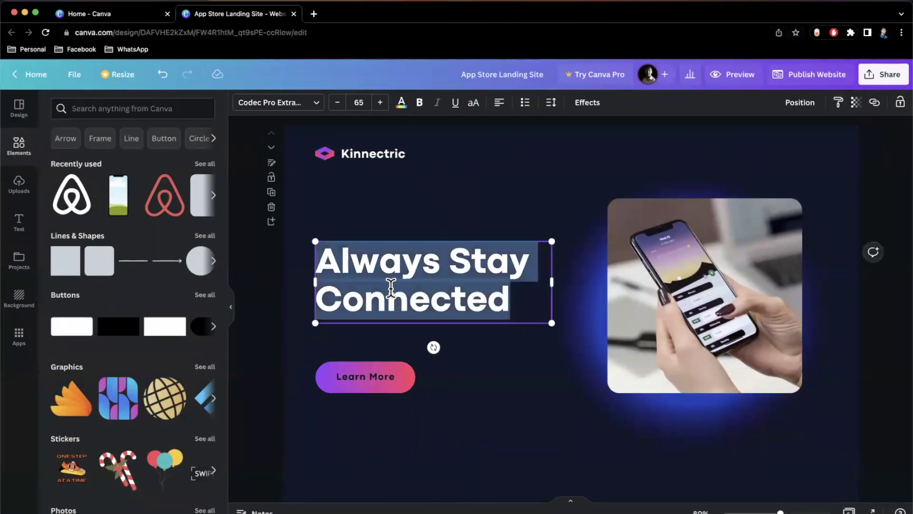
pyautogui.click(353, 158)
pyautogui.doubleClick(364, 156)
pyautogui.write('A')
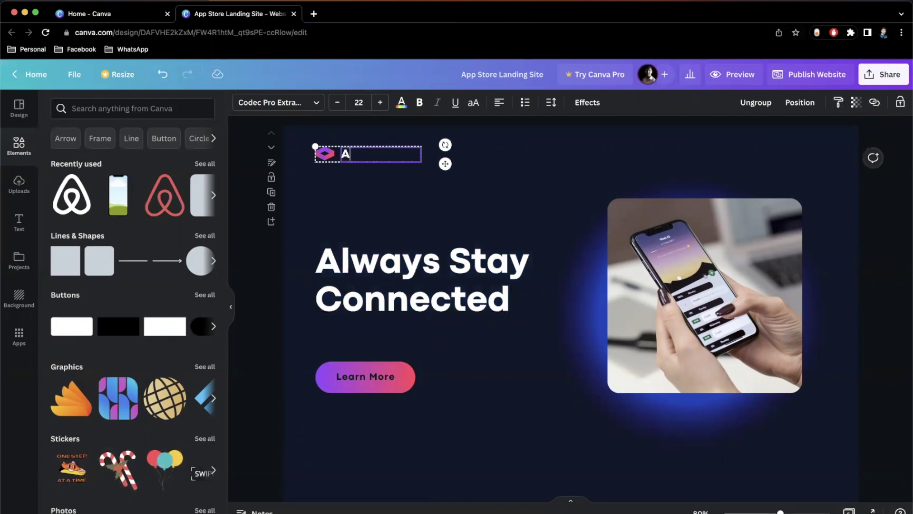
pyautogui.write('pp Store')
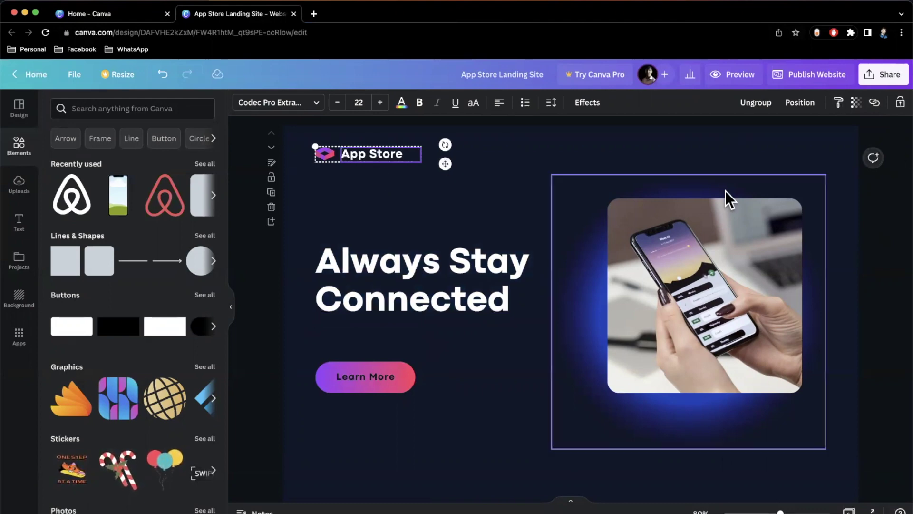
pyautogui.click(476, 177)
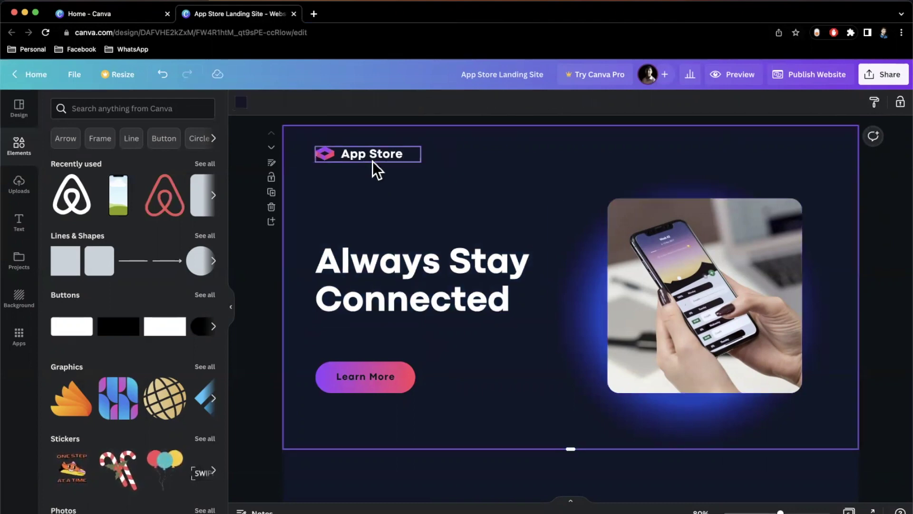
pyautogui.click(321, 155)
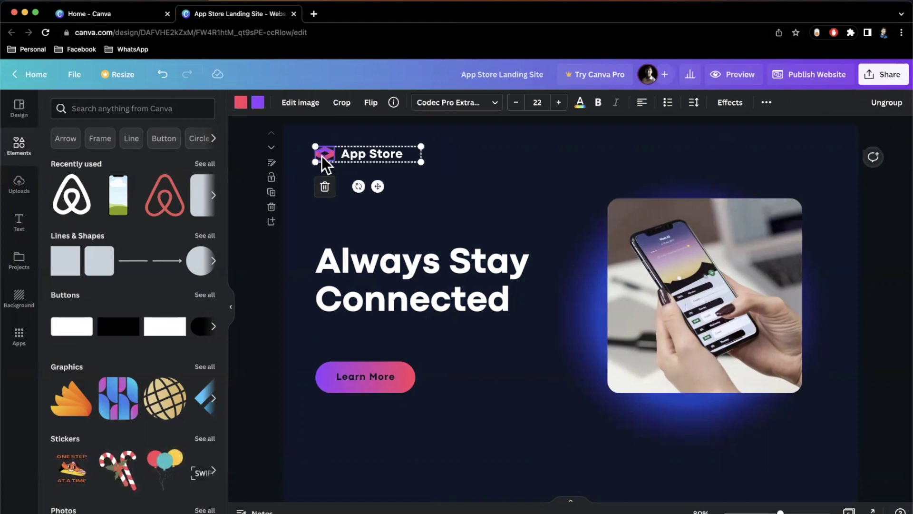
# - Swap the purple logo mark for a blue App Store icon from an 'app store' search, sized beside the title
pyautogui.click(328, 186)
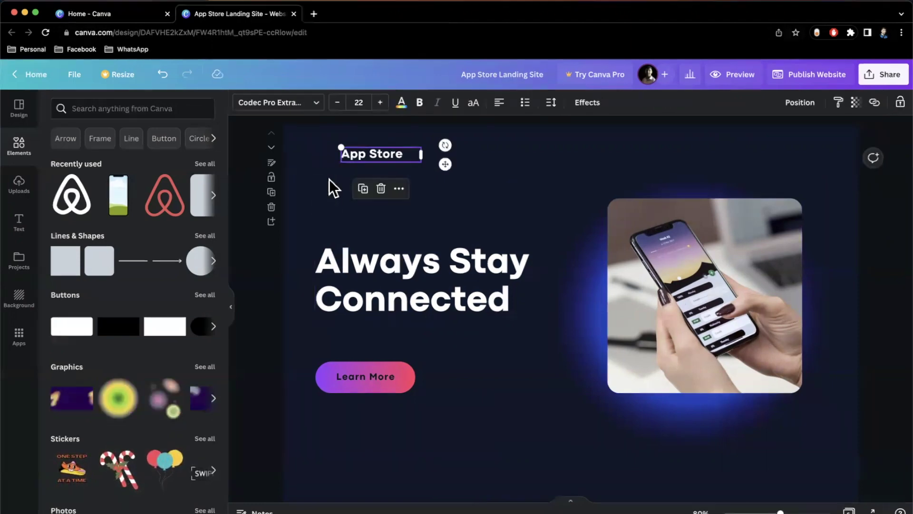
pyautogui.click(95, 108)
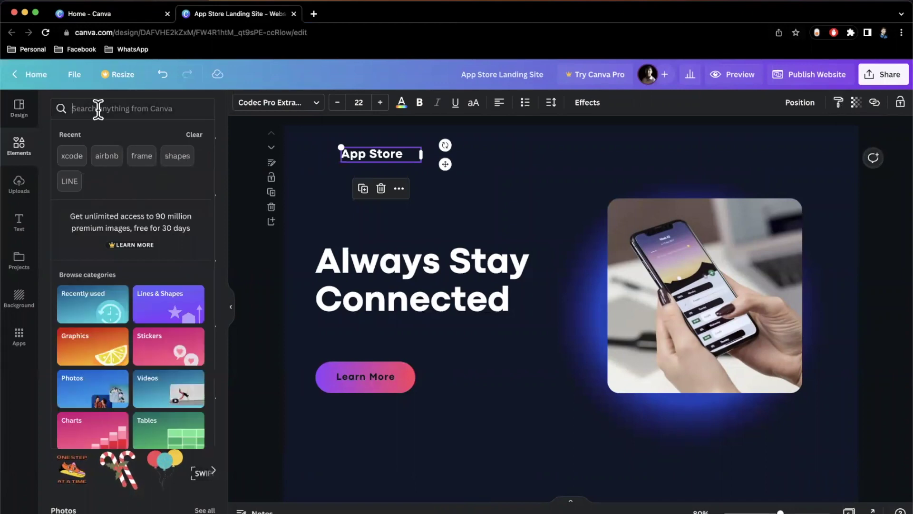
pyautogui.write('apple')
pyautogui.press('Return')
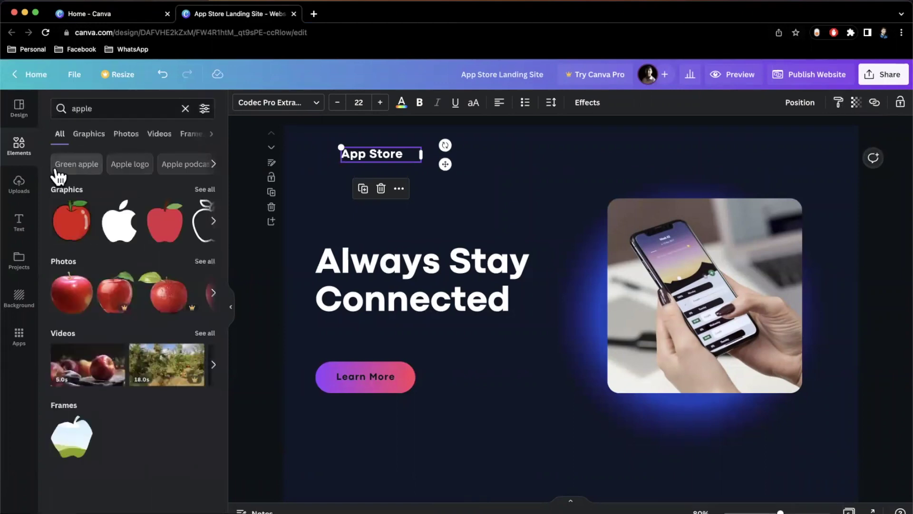
pyautogui.doubleClick(120, 110)
pyautogui.write('app store')
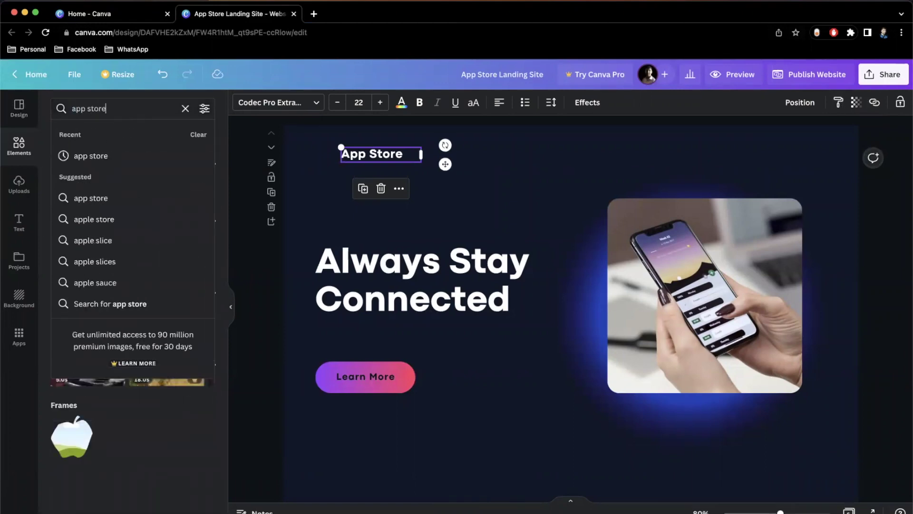
pyautogui.press('Return')
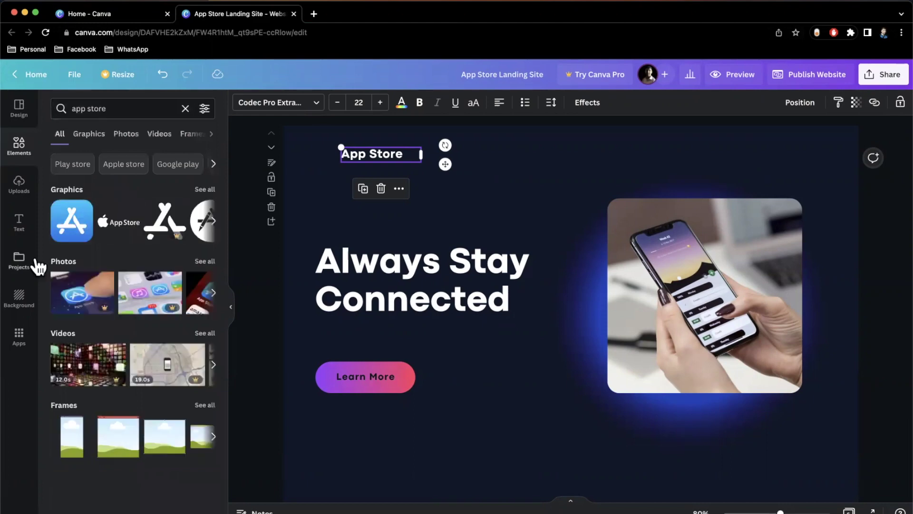
pyautogui.click(72, 220)
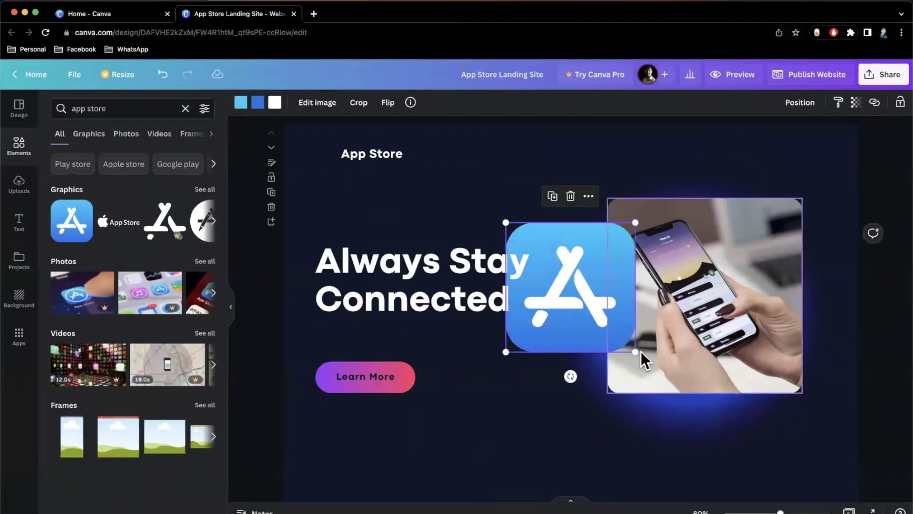
pyautogui.moveTo(630, 351); pyautogui.dragTo(329, 154)
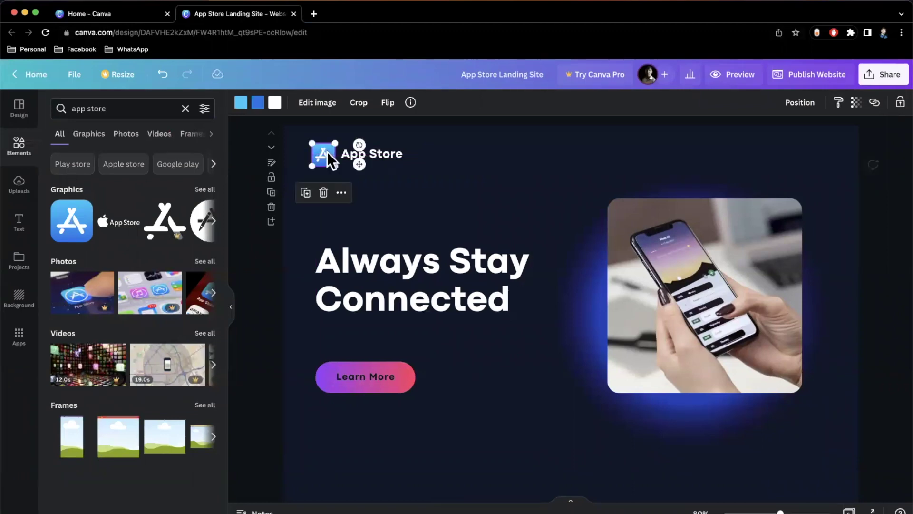
# - Nudge the App Store icon slightly left and narrow the browser window to show the desktop
pyautogui.click(426, 205)
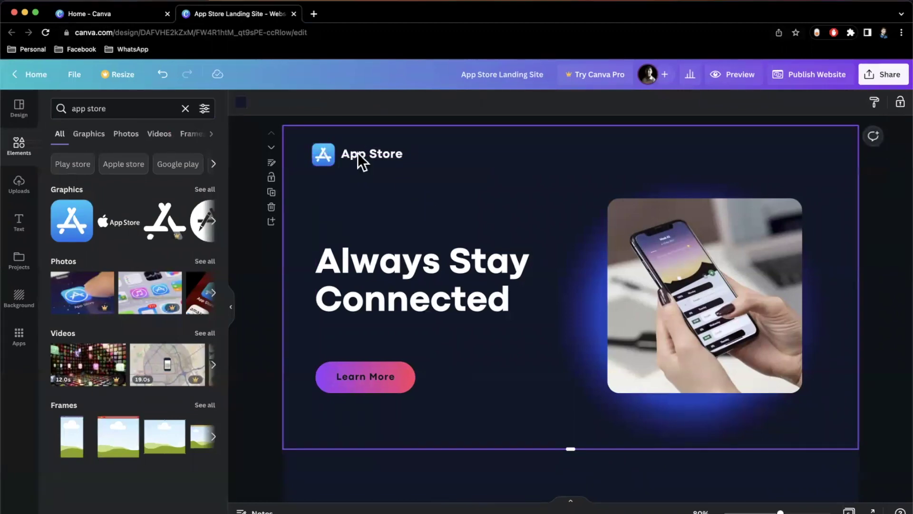
pyautogui.click(323, 159)
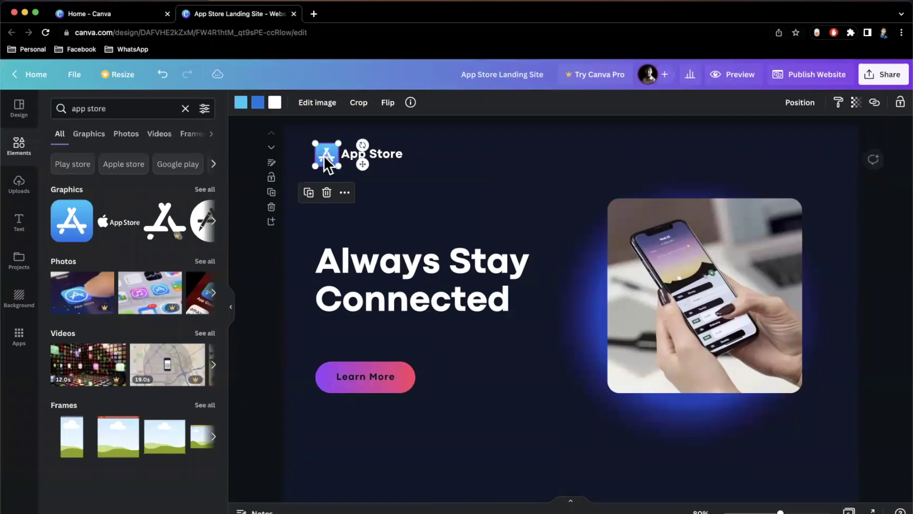
pyautogui.moveTo(321, 157); pyautogui.dragTo(318, 157)
pyautogui.click(539, 234)
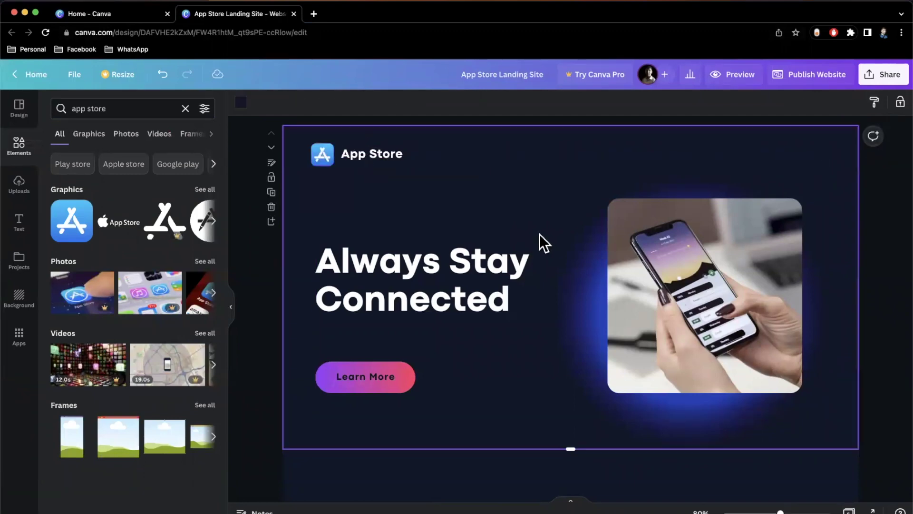
pyautogui.moveTo(899, 335); pyautogui.dragTo(856, 335)
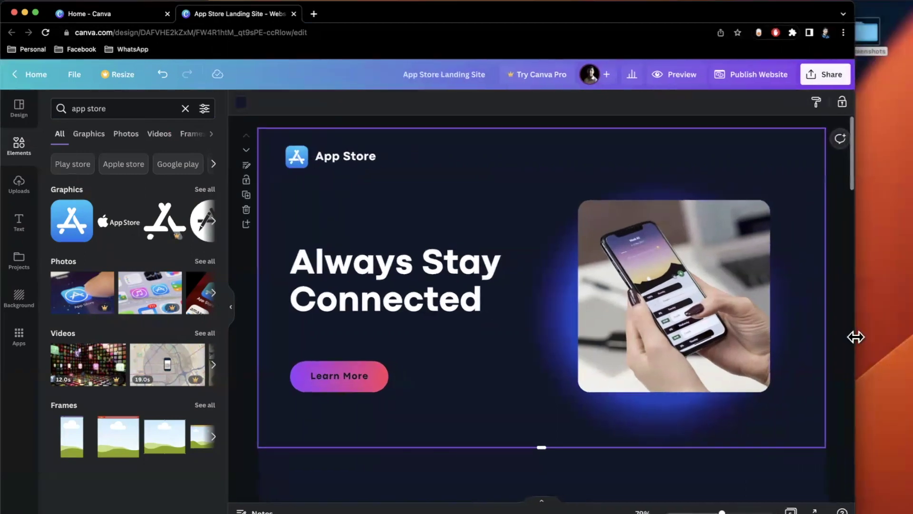
pyautogui.scroll(-2, 336, 306)
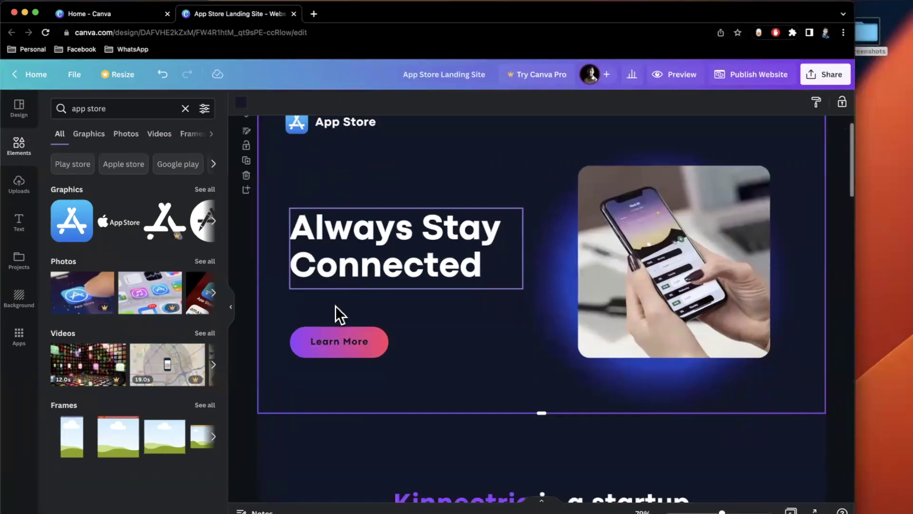
# - Replace the hero headline with 'An App For Everything'
pyautogui.doubleClick(879, 33)
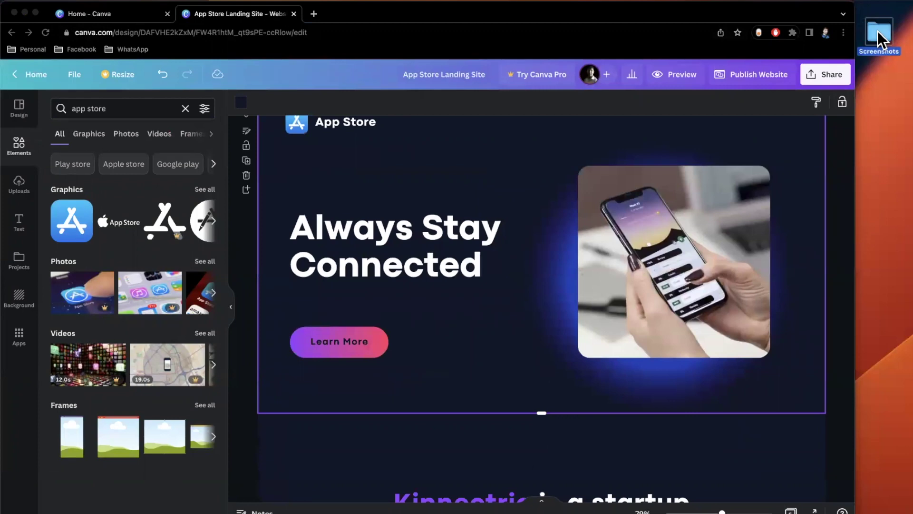
pyautogui.press('super+w')
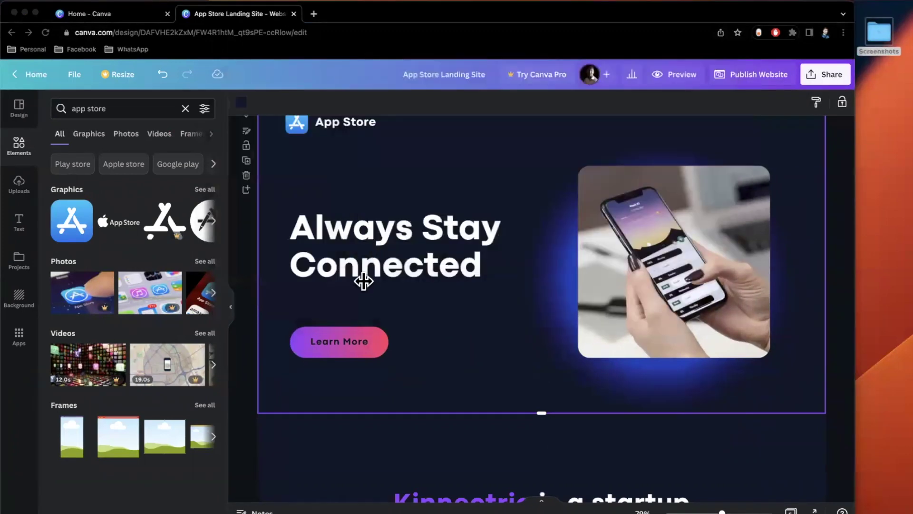
pyautogui.doubleClick(374, 233)
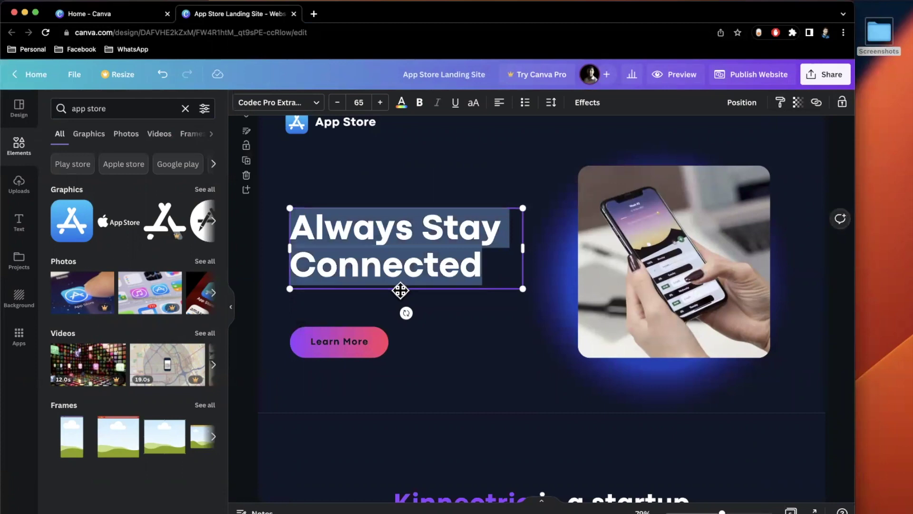
pyautogui.press('BackSpace')
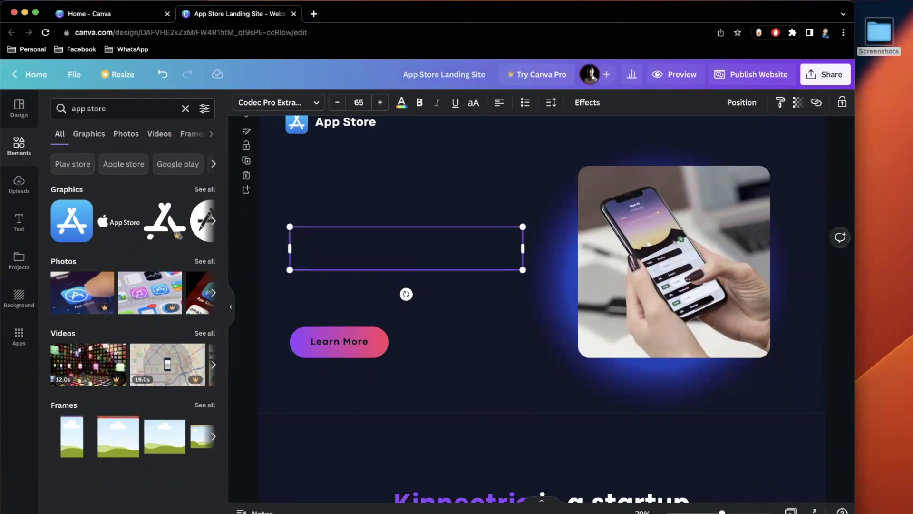
pyautogui.write('An App For E')
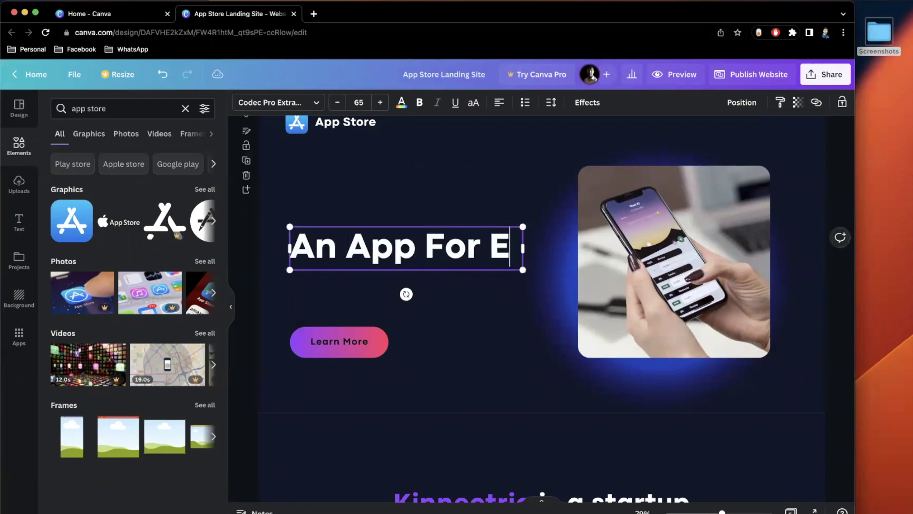
pyautogui.write('verything')
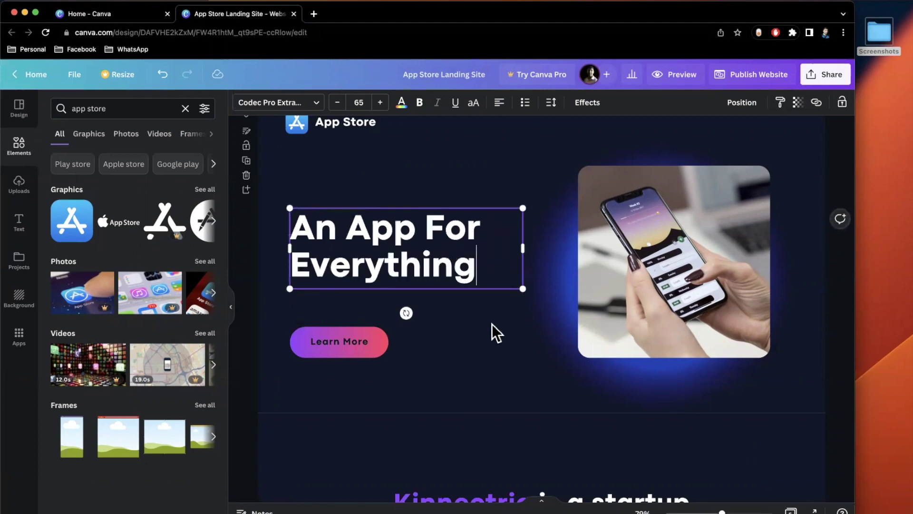
pyautogui.click(492, 324)
# - Relabel the Learn More button as 'Launch Store'
pyautogui.click(352, 341)
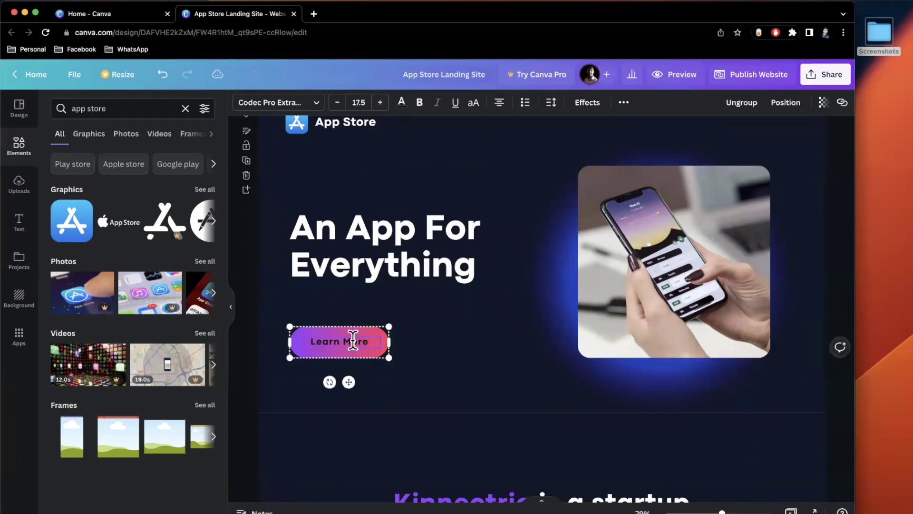
pyautogui.write('Visit Now')
pyautogui.hotkey('ctrl', 'a')
pyautogui.write('L')
pyautogui.click(350, 329)
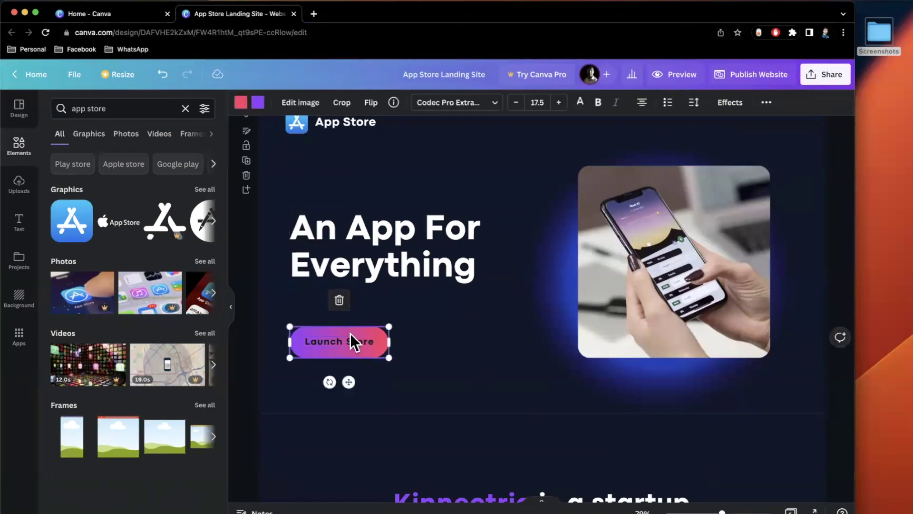
pyautogui.rightClick(350, 333)
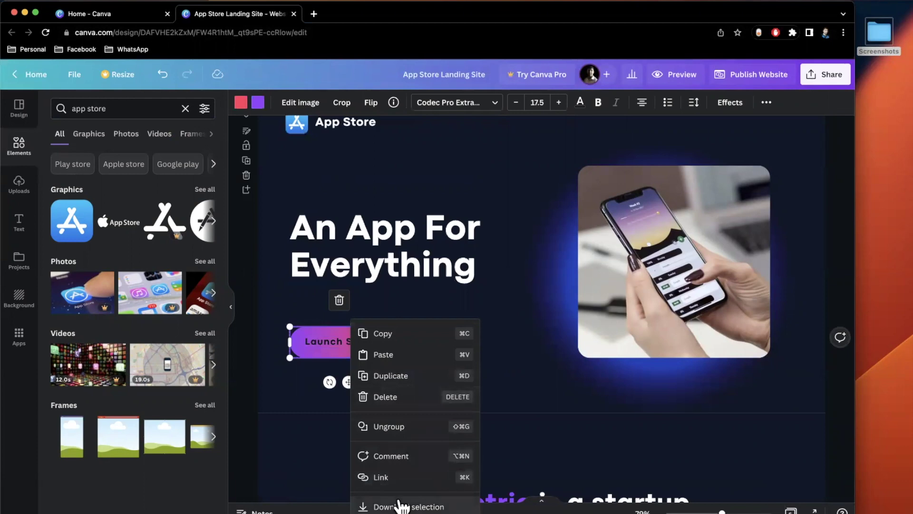
pyautogui.click(426, 485)
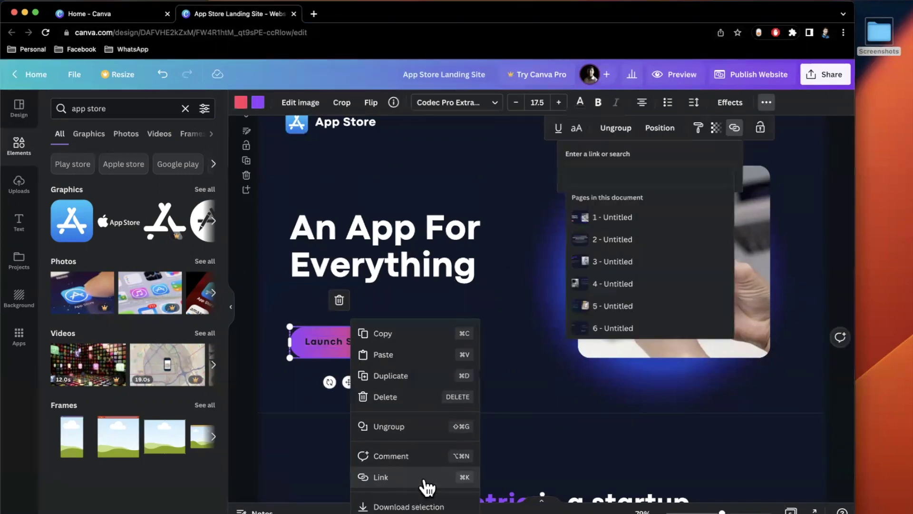
pyautogui.write('h')
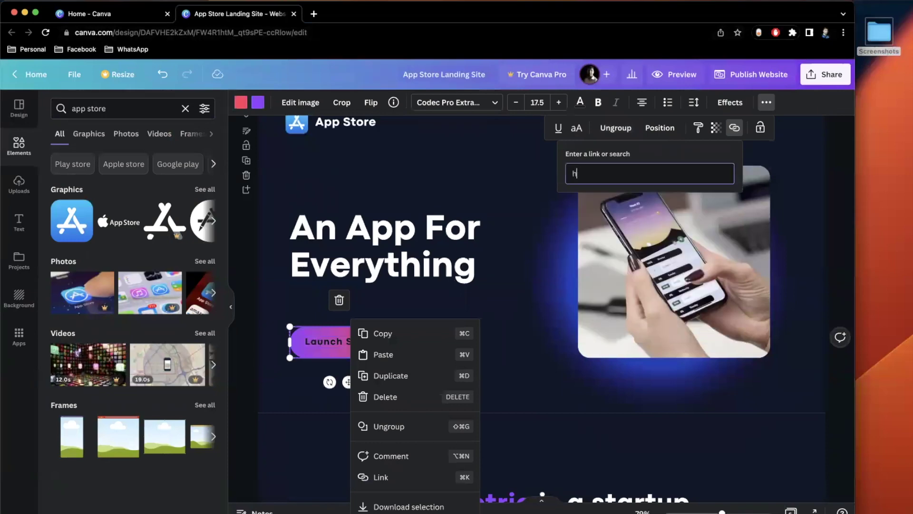
pyautogui.write('ttps://apple.com')
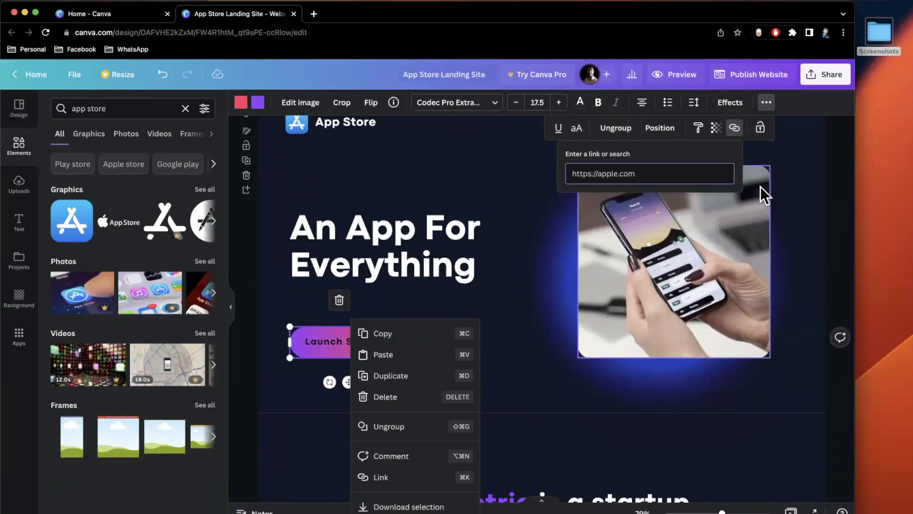
pyautogui.press('Return')
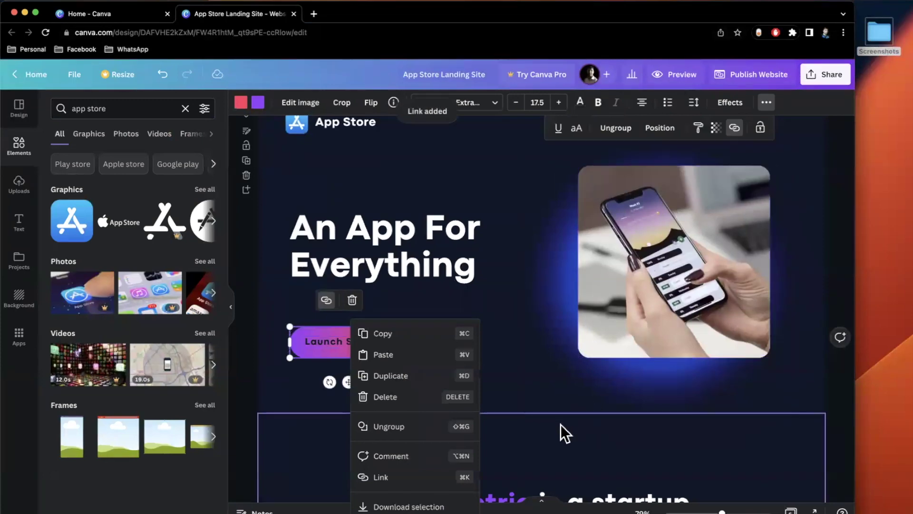
pyautogui.click(562, 430)
pyautogui.click(686, 267)
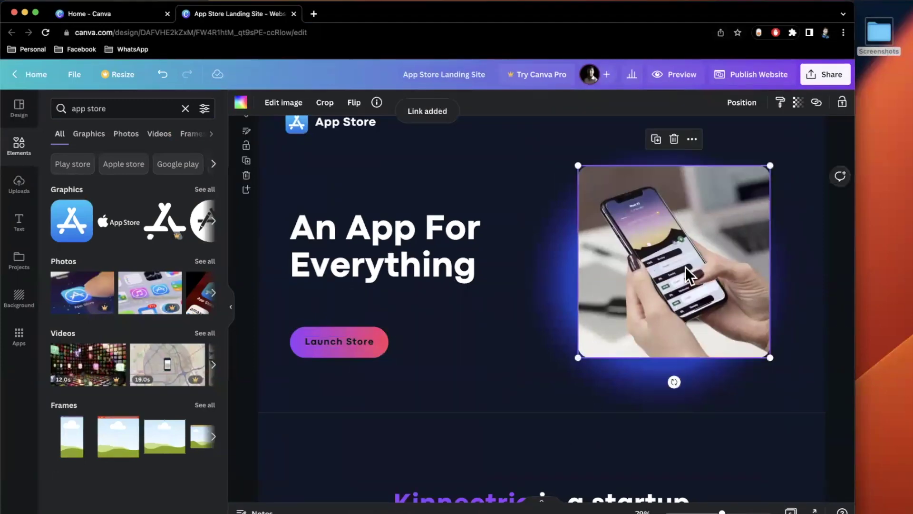
pyautogui.doubleClick(685, 268)
# - Delete the hero phone photo and its frame, then search Elements for 'frame'
pyautogui.press('Escape')
pyautogui.press('BackSpace')
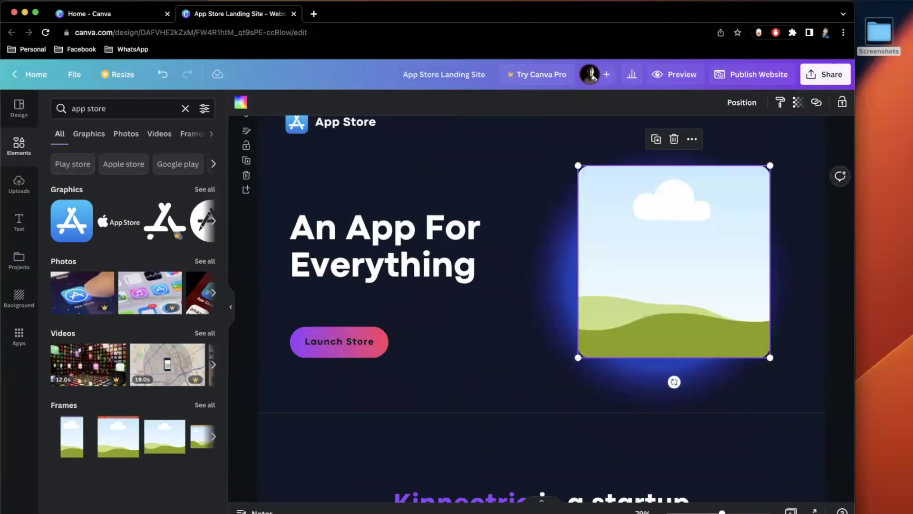
pyautogui.press('BackSpace')
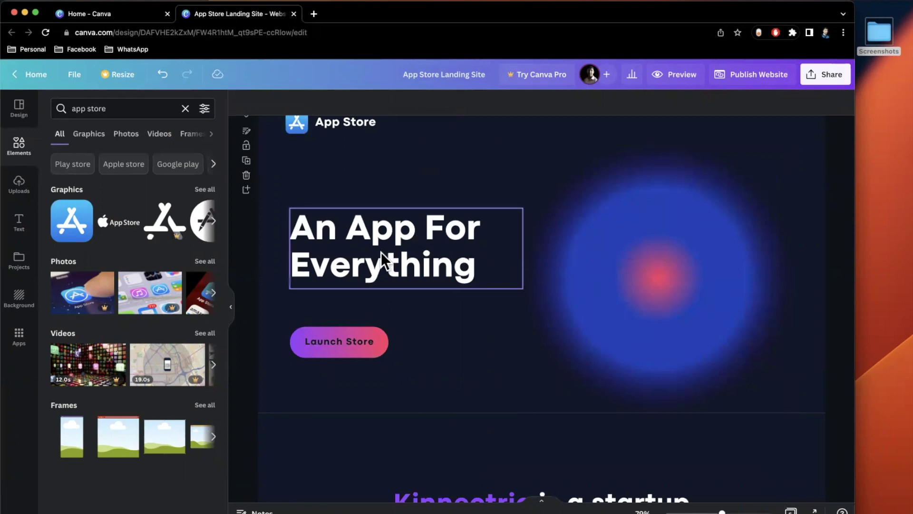
pyautogui.click(102, 108)
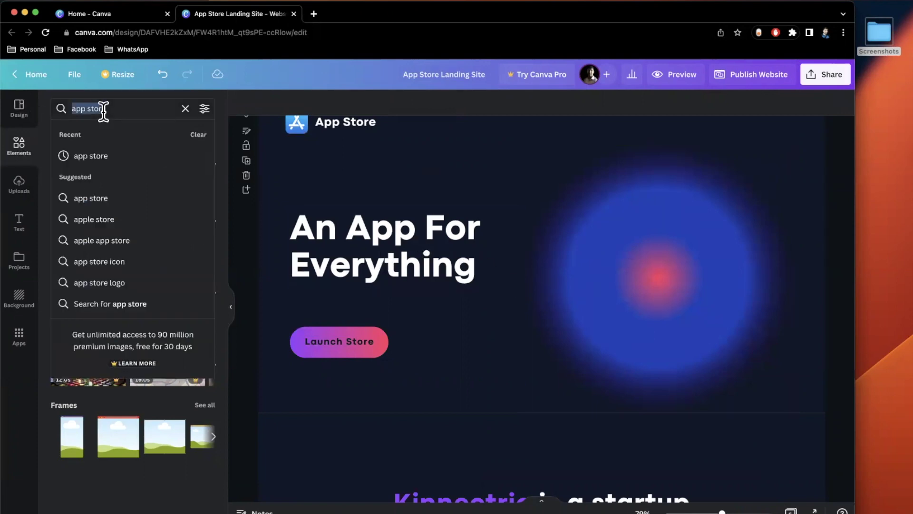
pyautogui.write('frame')
pyautogui.press('Return')
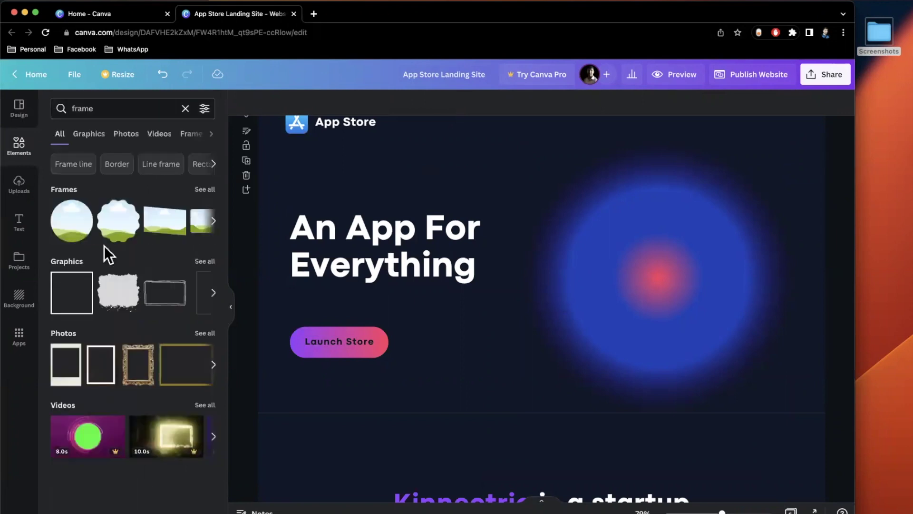
pyautogui.click(205, 190)
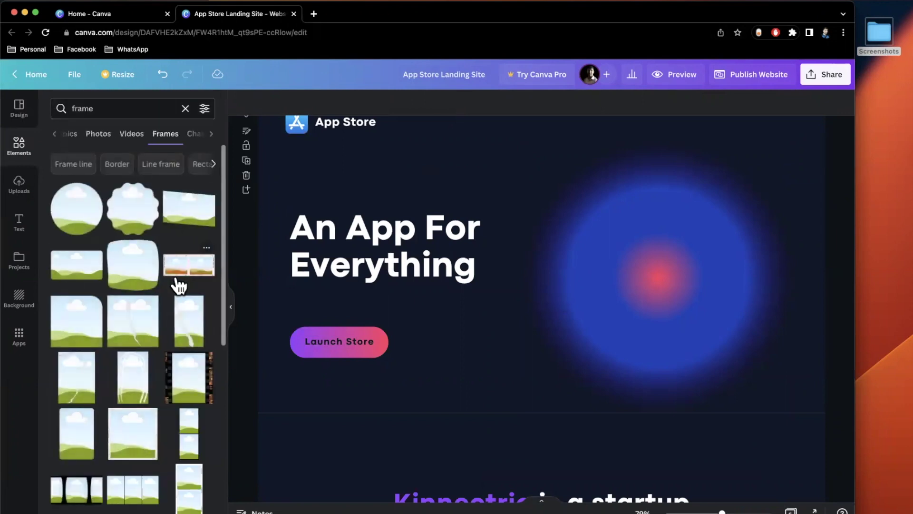
pyautogui.scroll(-5, 176, 310)
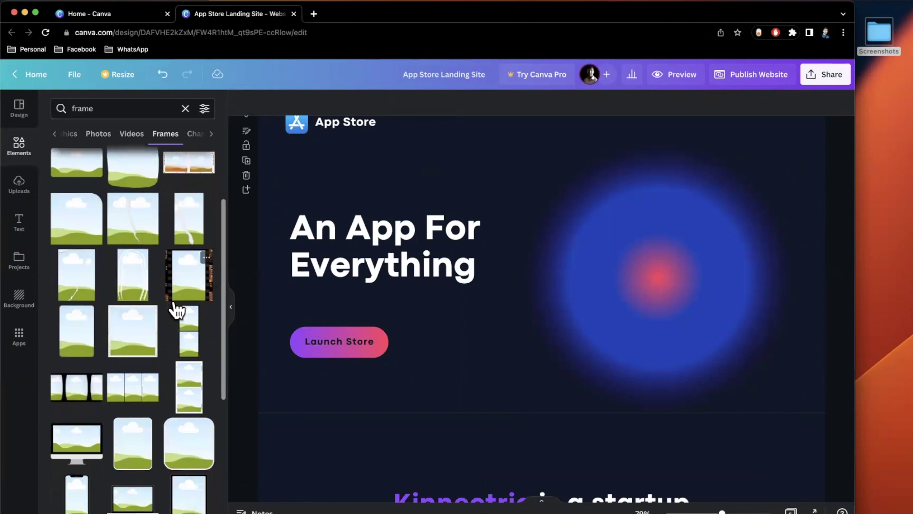
pyautogui.scroll(-2, 178, 311)
pyautogui.scroll(-2, 177, 310)
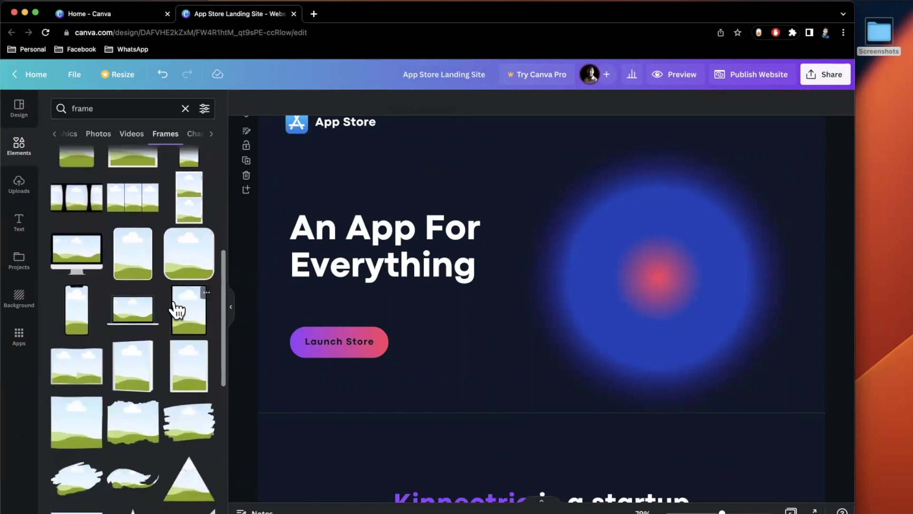
# - Add a phone mockup frame, duplicate it, and enlarge the overlapping pair over the blue glow
pyautogui.click(73, 307)
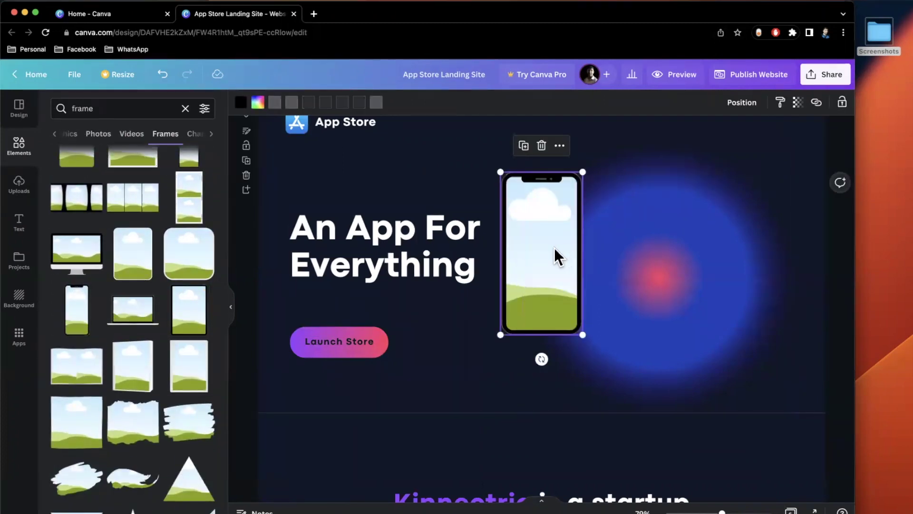
pyautogui.press('super+d')
pyautogui.moveTo(583, 266); pyautogui.dragTo(611, 274)
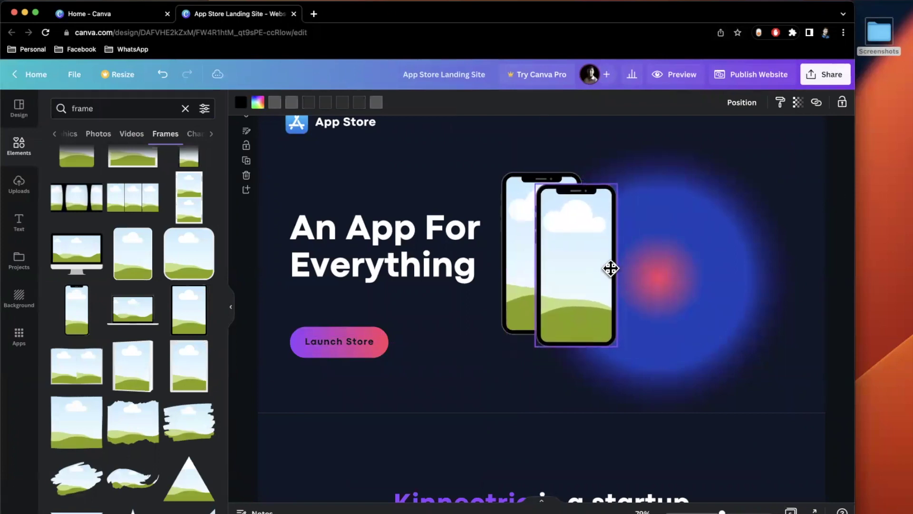
pyautogui.keyDown('shift'); pyautogui.click(527, 195); pyautogui.keyUp('shift')
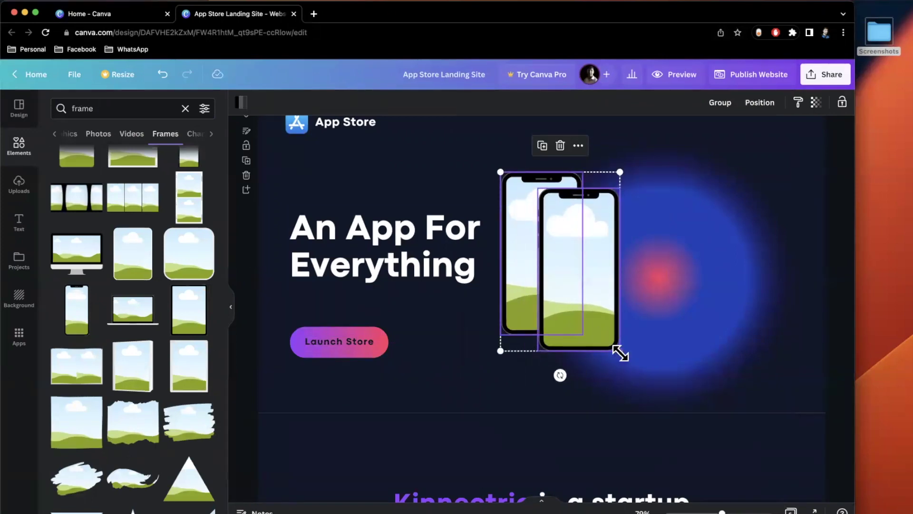
pyautogui.moveTo(619, 350); pyautogui.dragTo(684, 401)
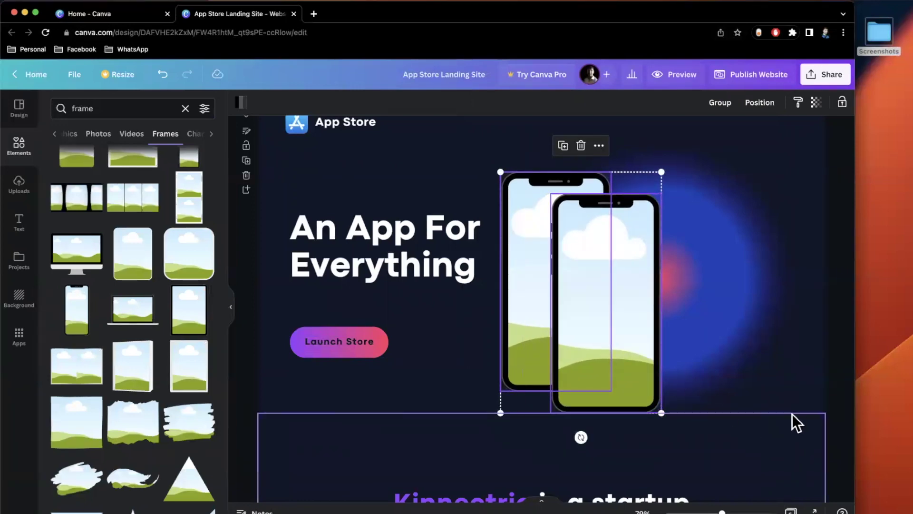
pyautogui.moveTo(602, 369); pyautogui.dragTo(670, 335)
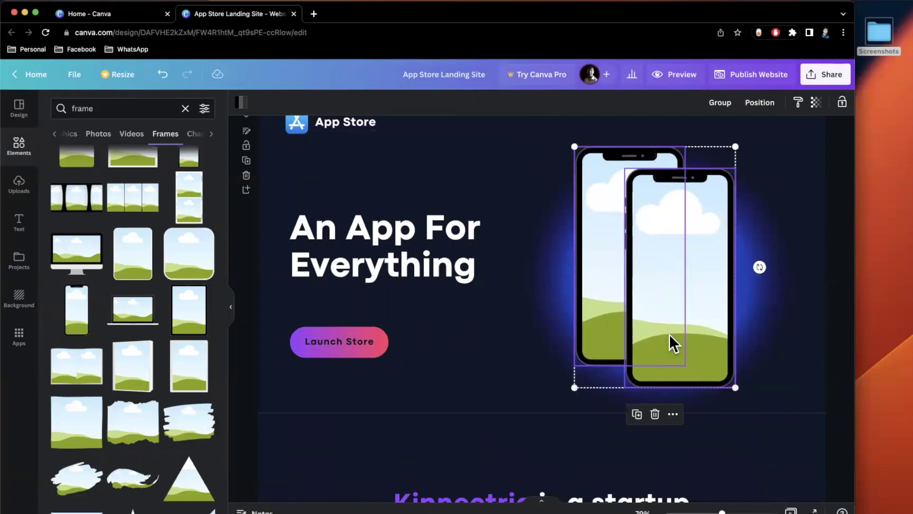
pyautogui.click(813, 279)
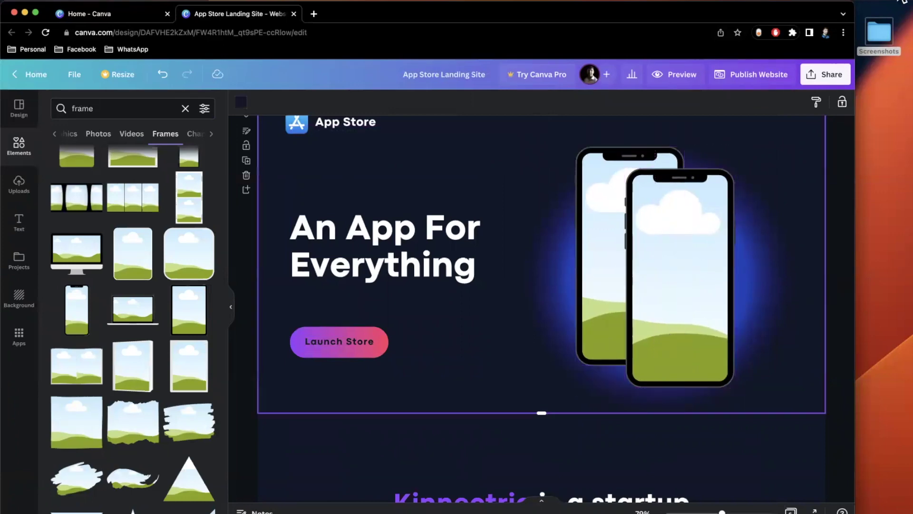
pyautogui.doubleClick(874, 36)
# - Preview the screenshots in Quick Look and drag IMG_9954.PNG and IMG_9959.PNG into Canva
pyautogui.click(344, 126)
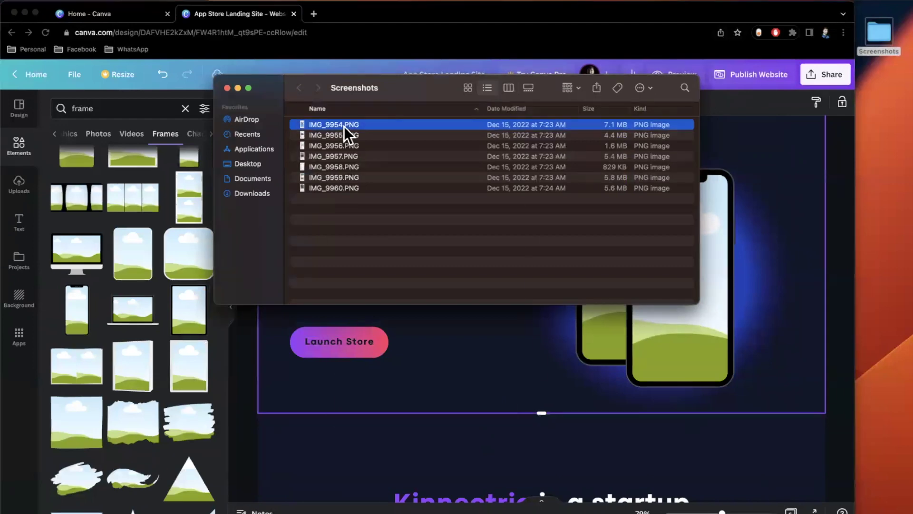
pyautogui.press('space')
pyautogui.press('Down')
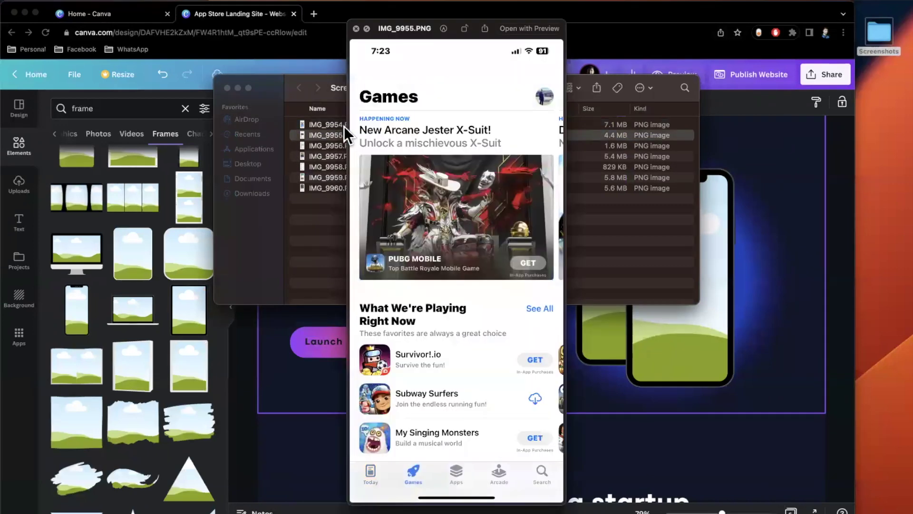
pyautogui.press('Down')
pyautogui.press('Down')
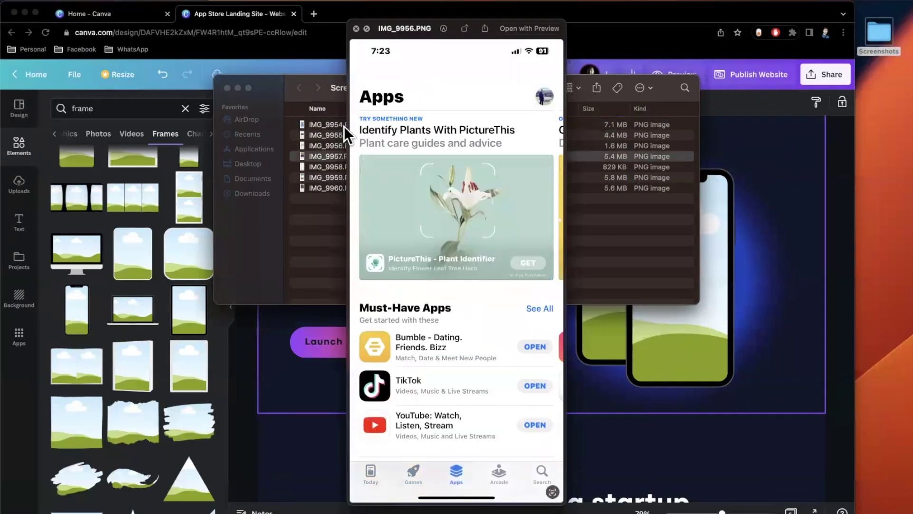
pyautogui.press('Down')
pyautogui.press('Down')
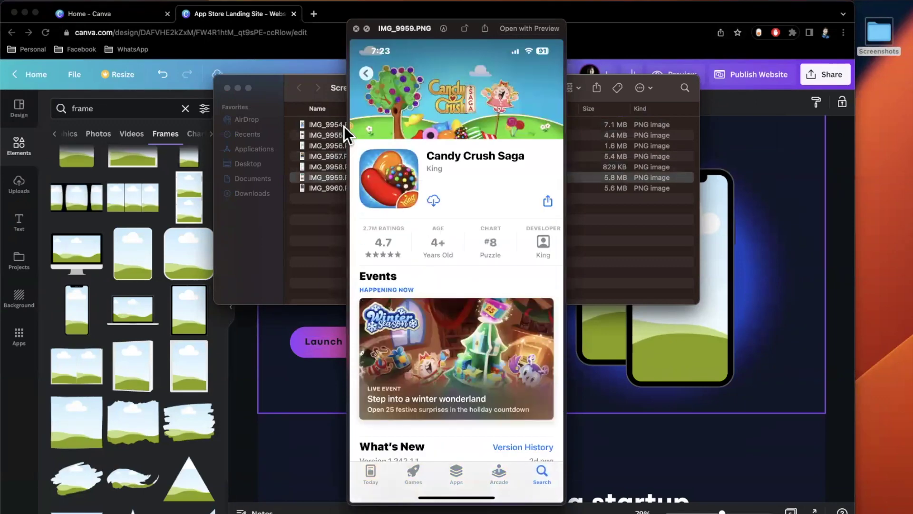
pyautogui.press('space')
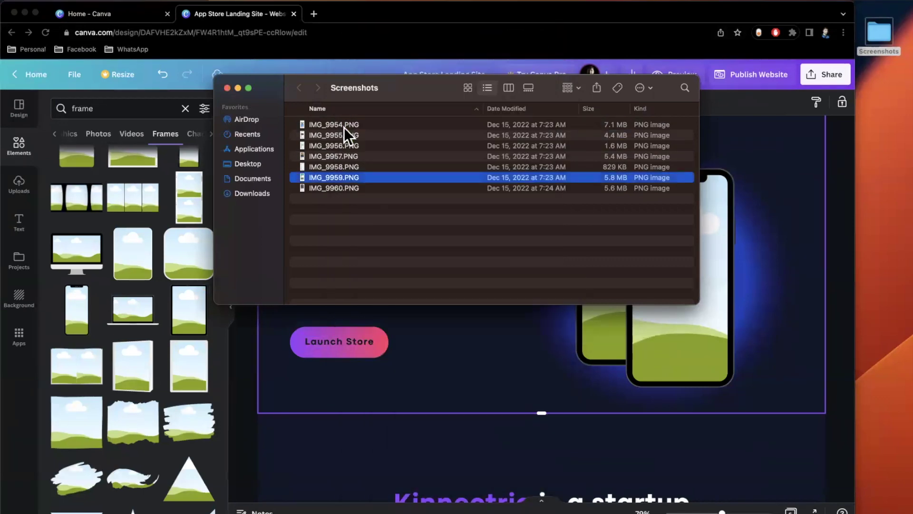
pyautogui.keyDown('super'); pyautogui.click(344, 125); pyautogui.keyUp('super')
pyautogui.moveTo(364, 122); pyautogui.dragTo(620, 312)
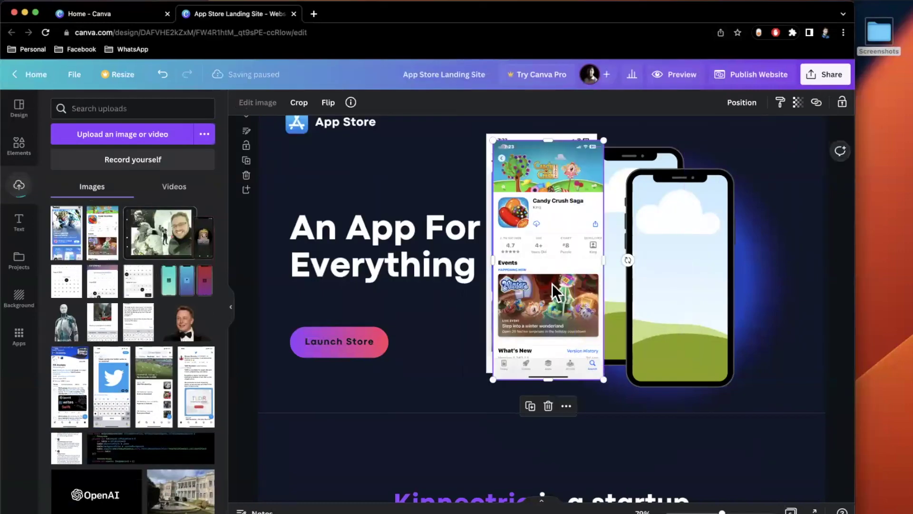
# - Place the uploaded screenshot into the back phone frame and maximise the Chrome window
pyautogui.moveTo(541, 278); pyautogui.dragTo(591, 282)
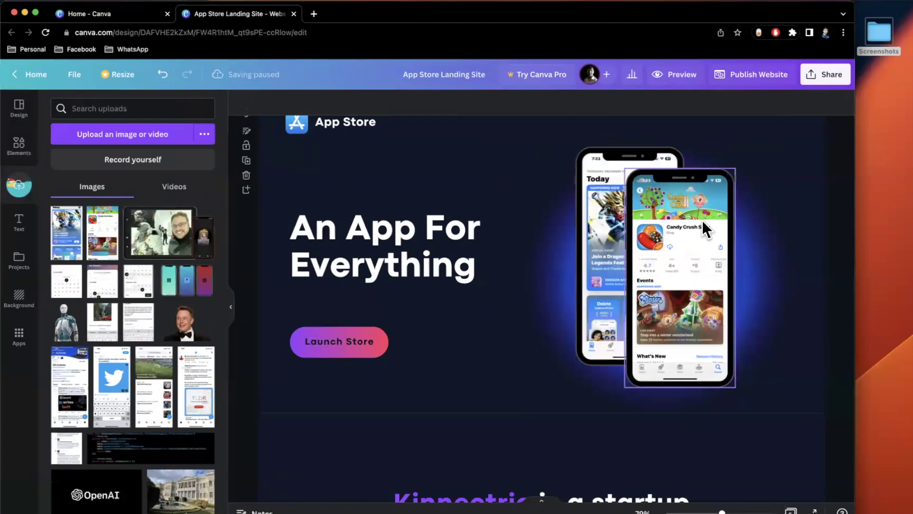
pyautogui.doubleClick(807, 11)
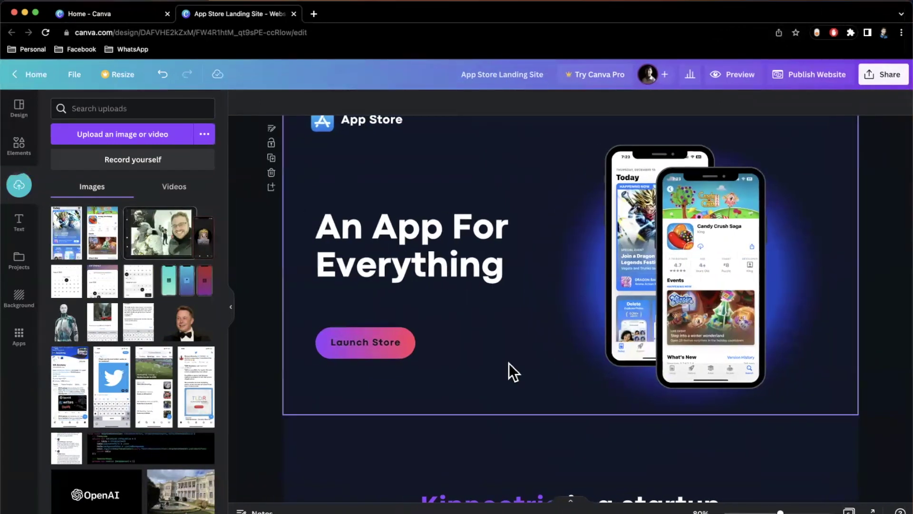
pyautogui.scroll(-5, 509, 364)
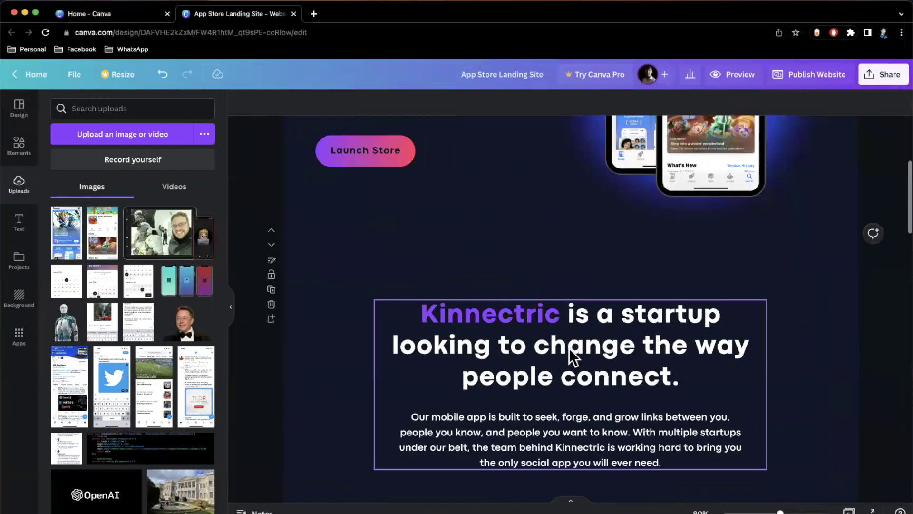
# - Replace 'Kinnectric' with 'App Store' and follow it with 'is the only place to discover apps and games for iPhone!'
pyautogui.scroll(-1, 569, 348)
pyautogui.click(571, 333)
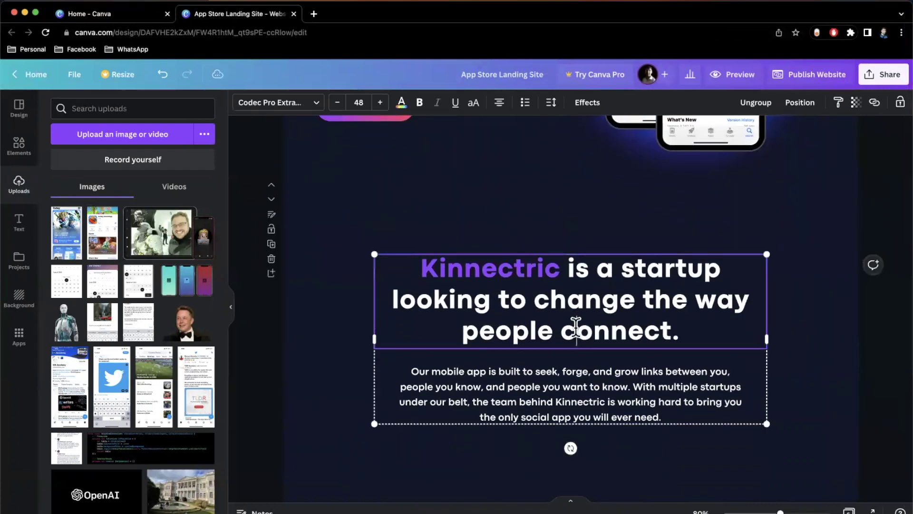
pyautogui.doubleClick(663, 331)
pyautogui.click(672, 332)
pyautogui.doubleClick(491, 270)
pyautogui.write('App S')
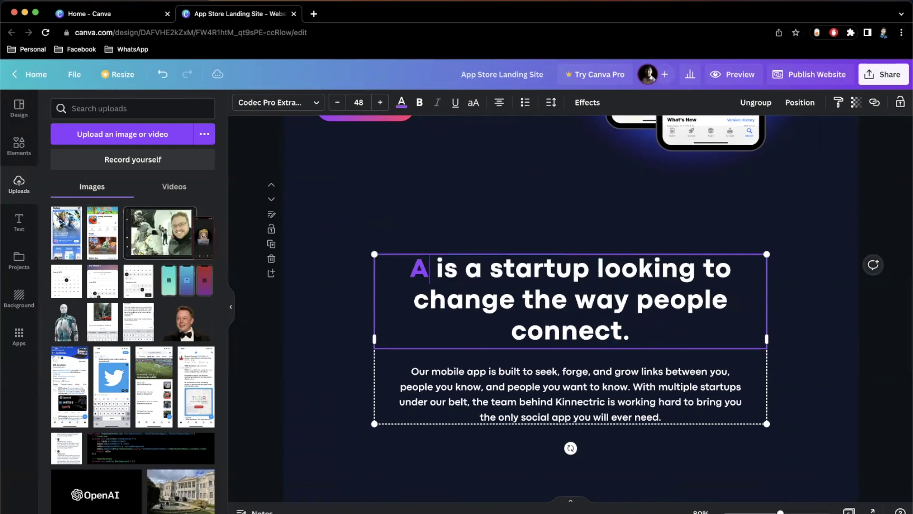
pyautogui.write('tore')
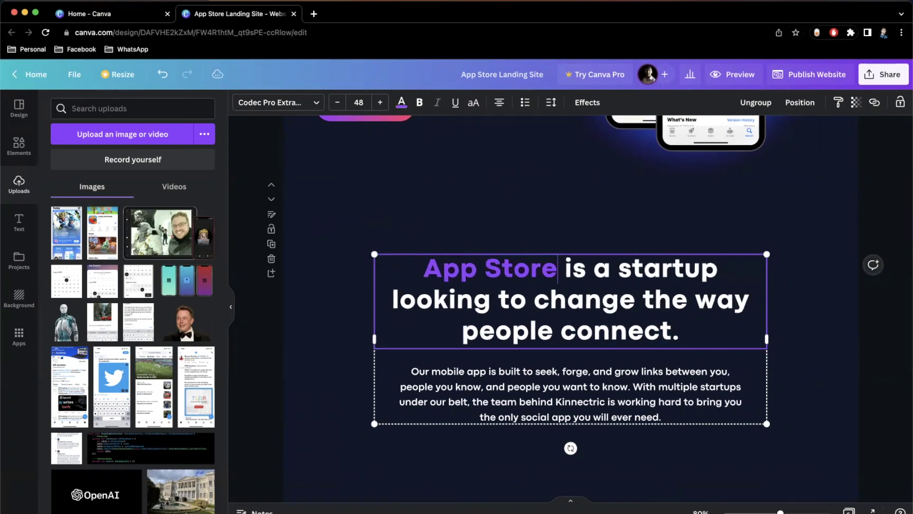
pyautogui.hotkey('shift', 'Down')
pyautogui.hotkey('shift', 'Down')
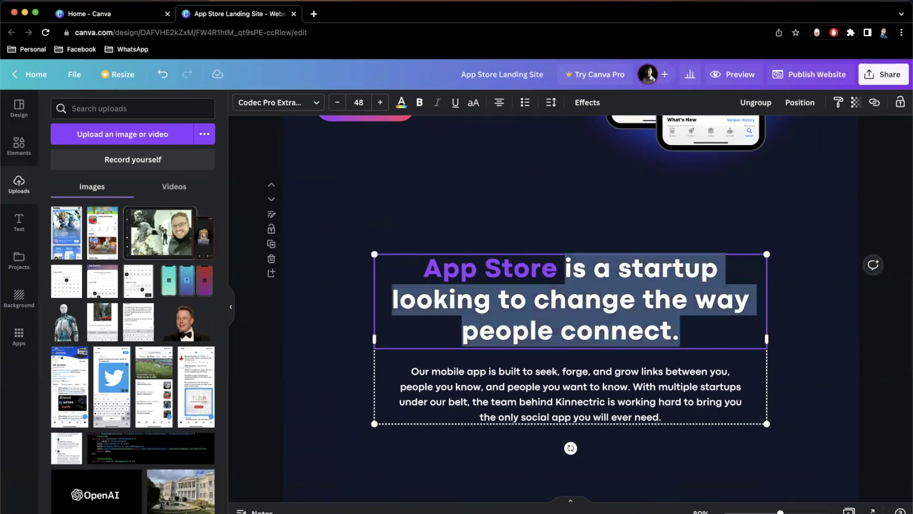
pyautogui.write('is the only place')
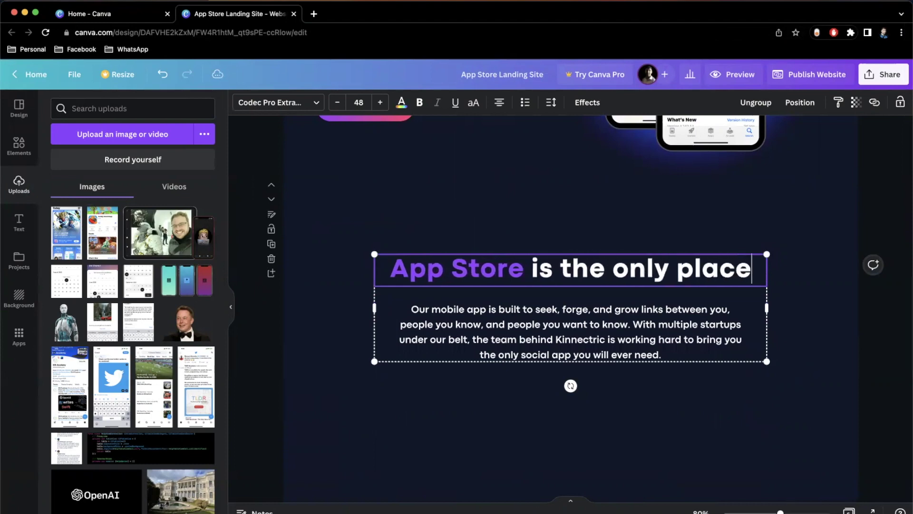
pyautogui.write(' to discover ')
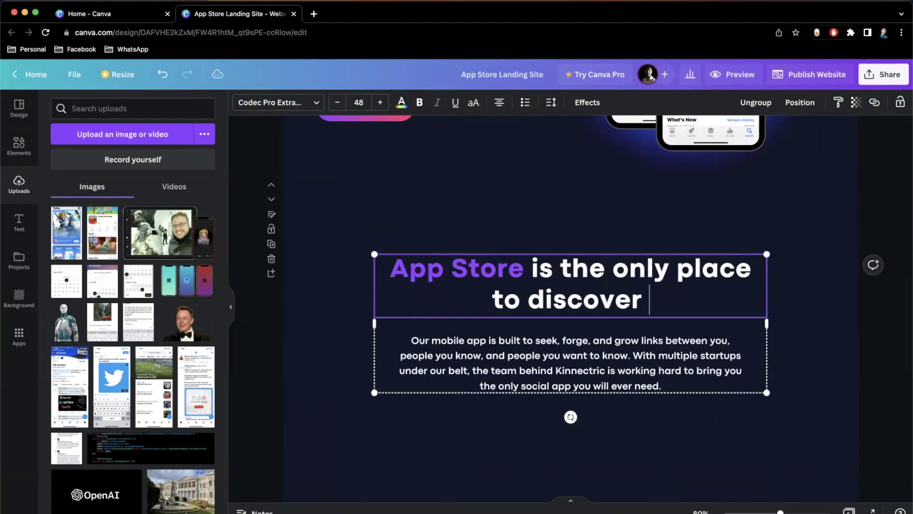
pyautogui.write('apps and games fo')
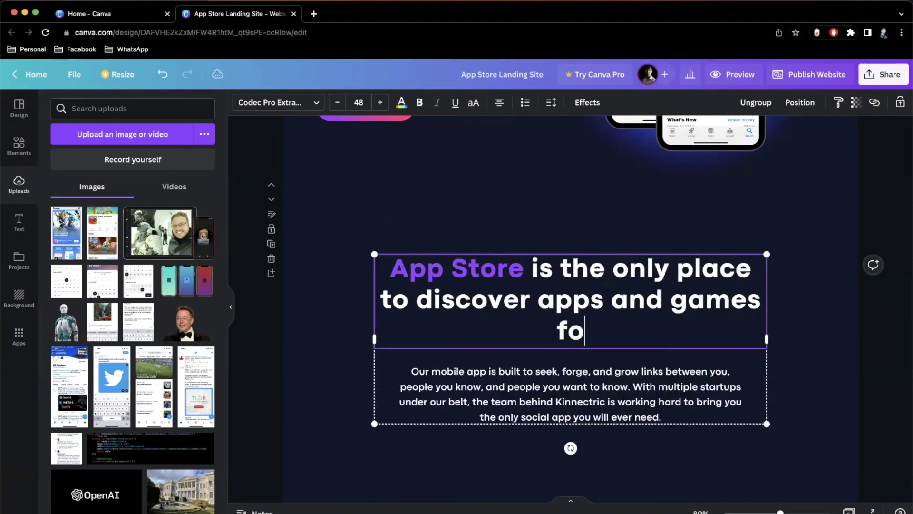
pyautogui.write('r iPhone!')
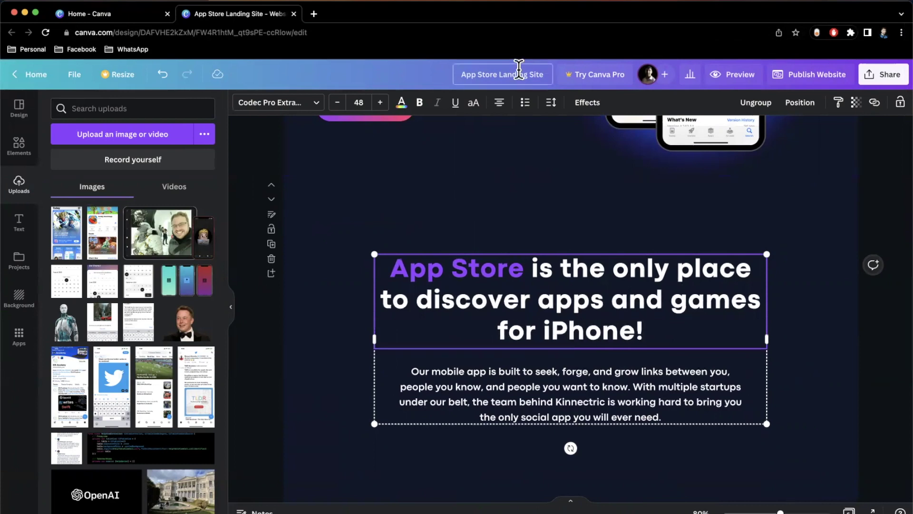
pyautogui.scroll(-4, 519, 258)
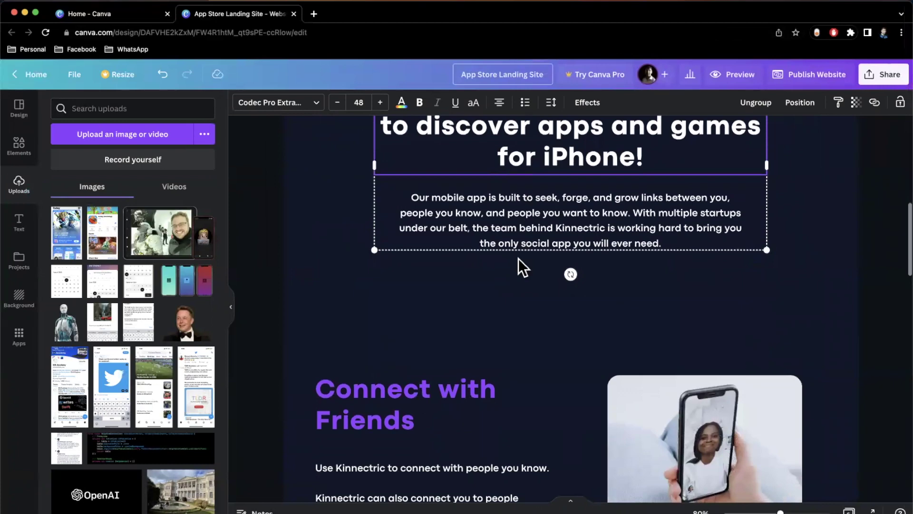
pyautogui.click(528, 236)
# - Replace the body paragraph with the 'Apple provides a safe place to find your next game, tool…' description
pyautogui.press('super+a')
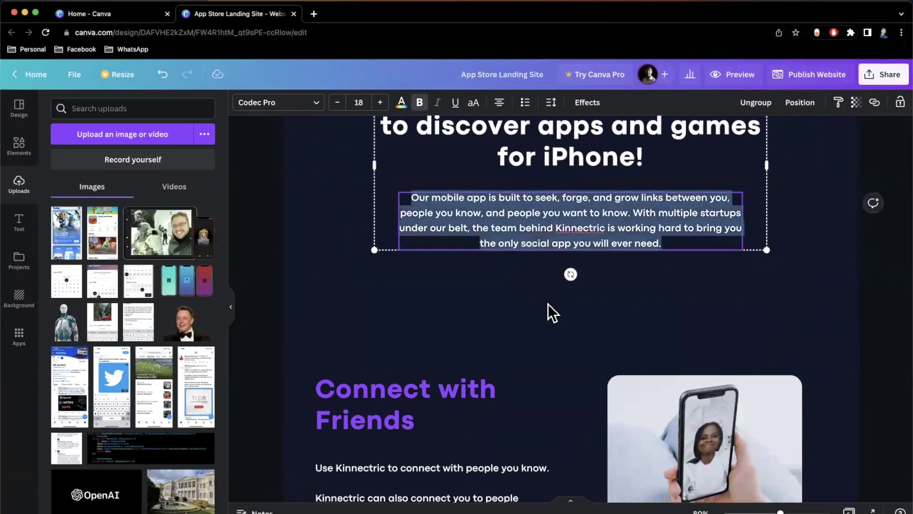
pyautogui.scroll(1, 548, 304)
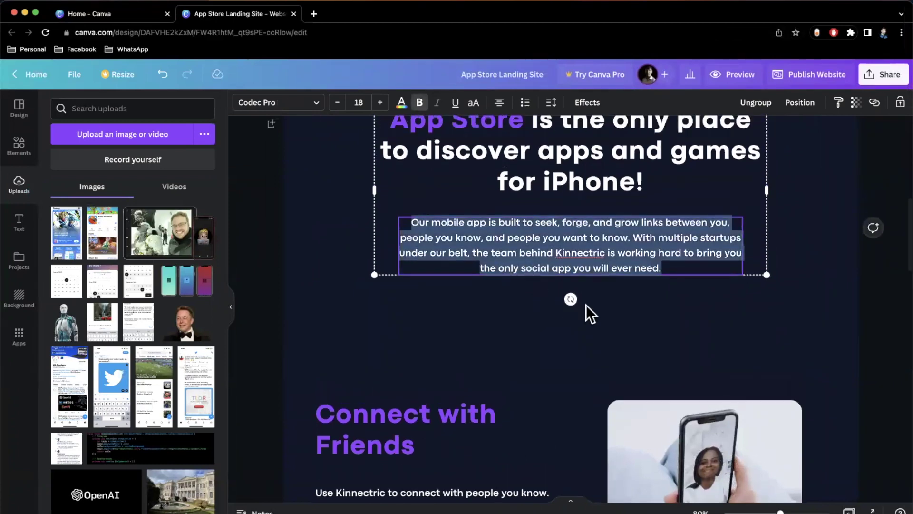
pyautogui.write('Apple provides')
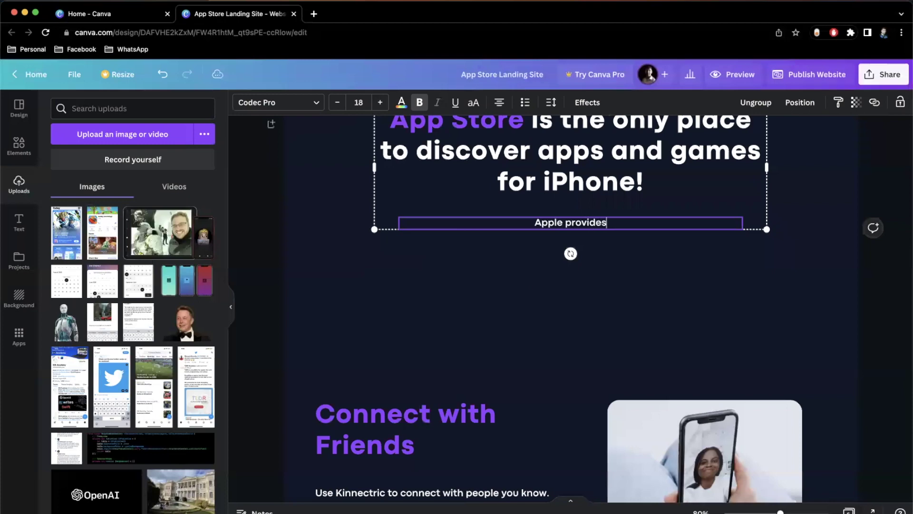
pyautogui.write(' a safe p')
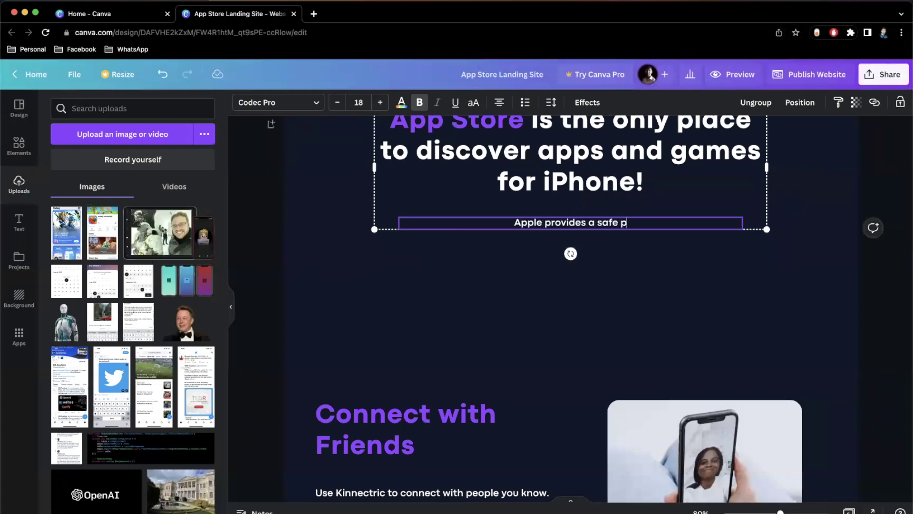
pyautogui.write('lace to find')
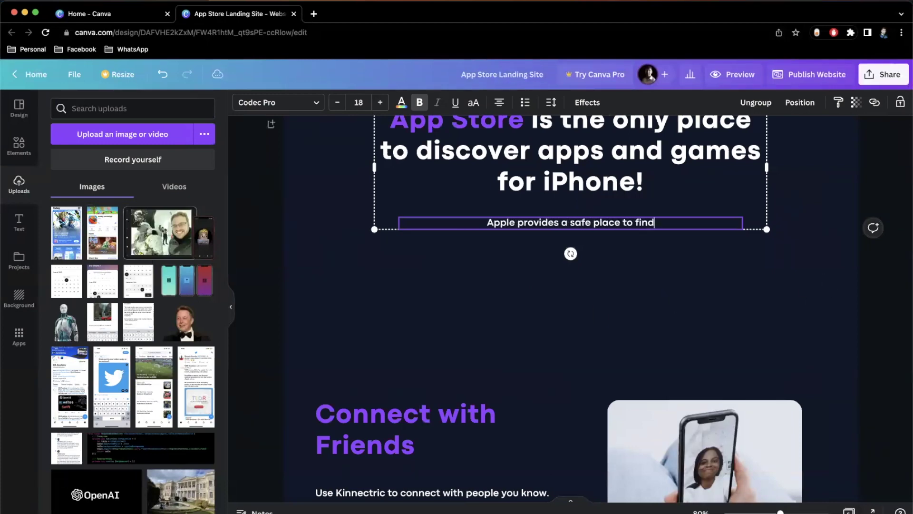
pyautogui.write(' your nex')
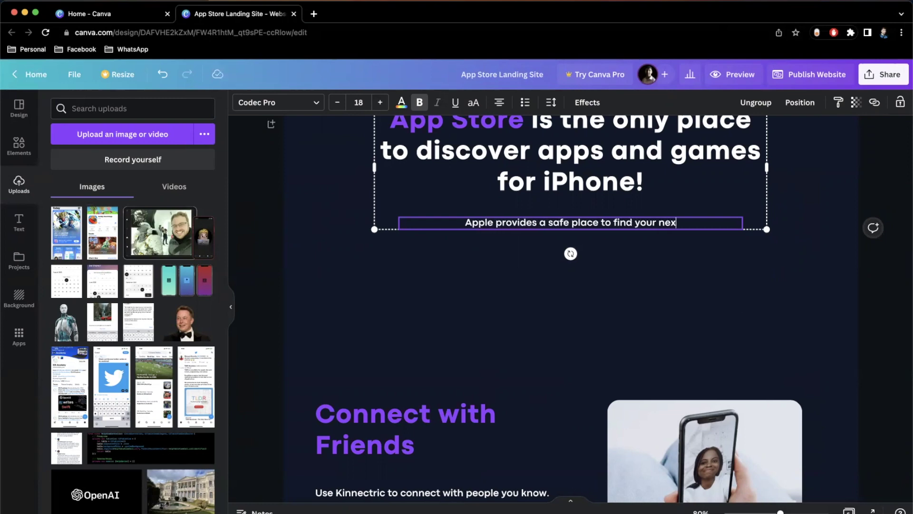
pyautogui.write('t game, to')
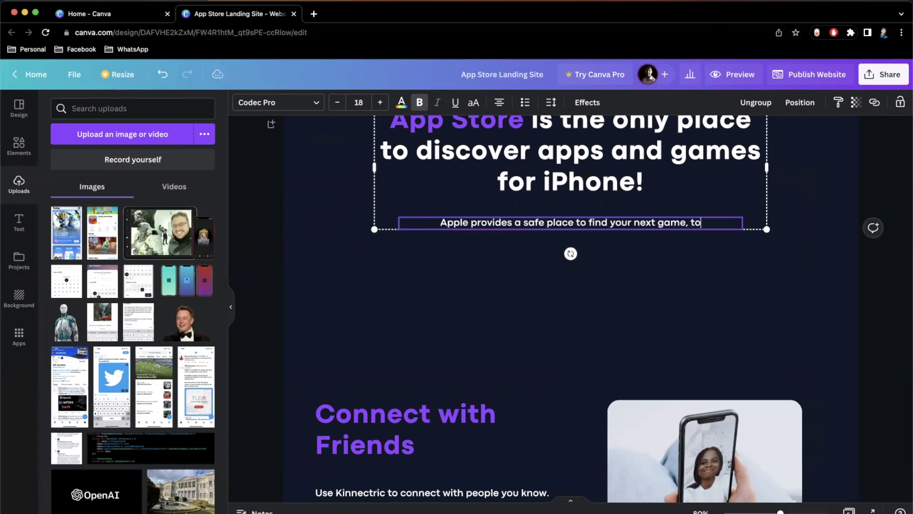
pyautogui.write('ol, or any other')
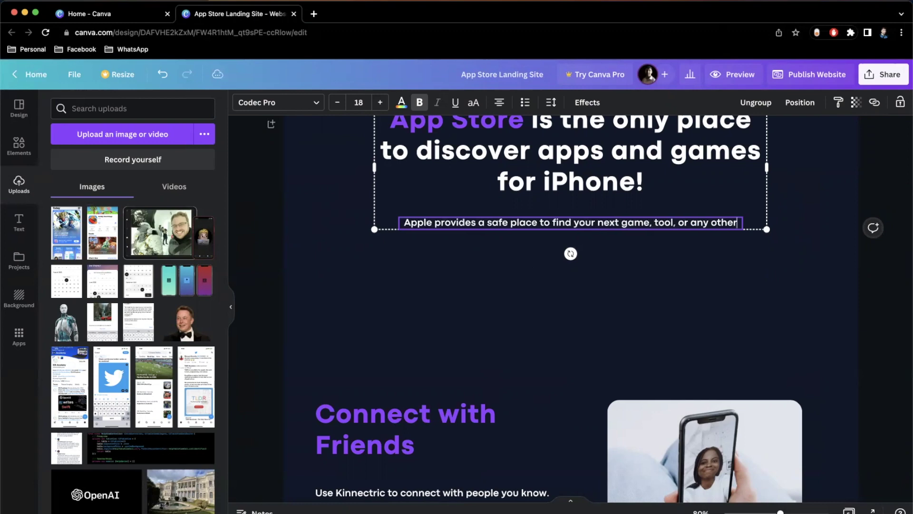
pyautogui.write(' thing you may need')
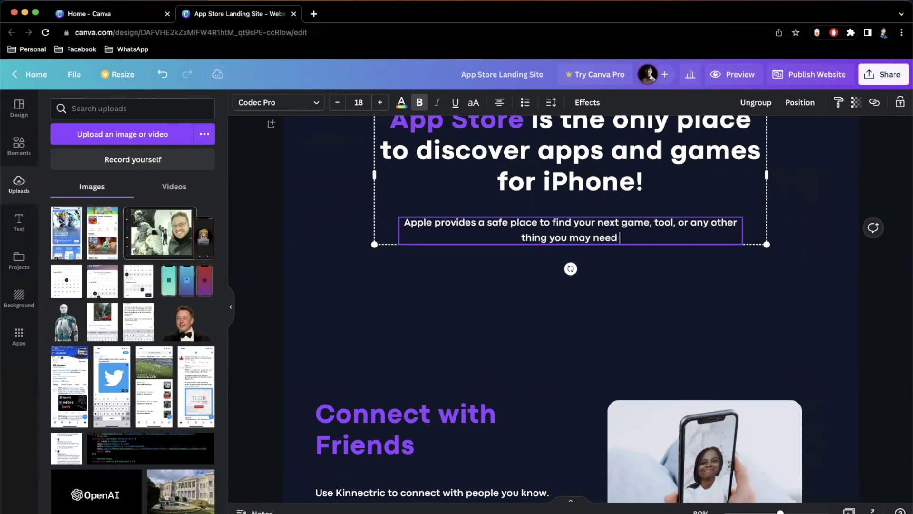
pyautogui.write(' to improve yo')
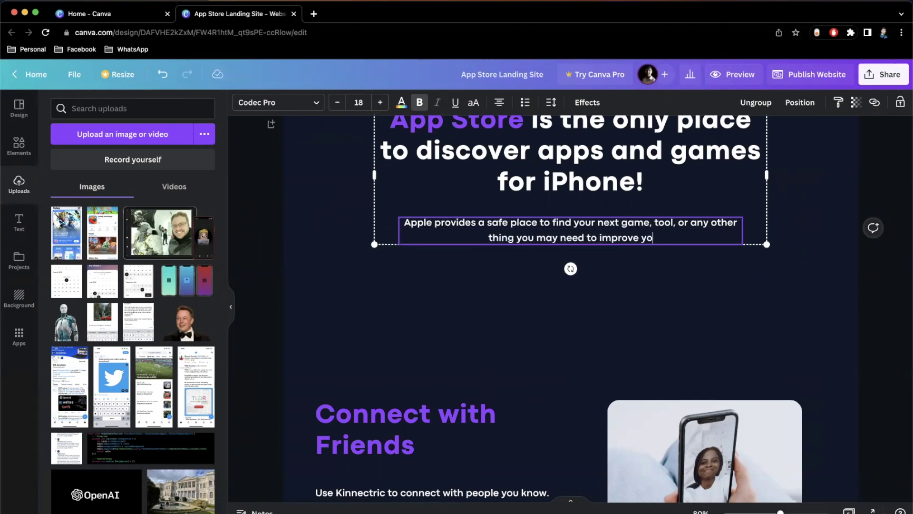
pyautogui.write('ur iPhone or')
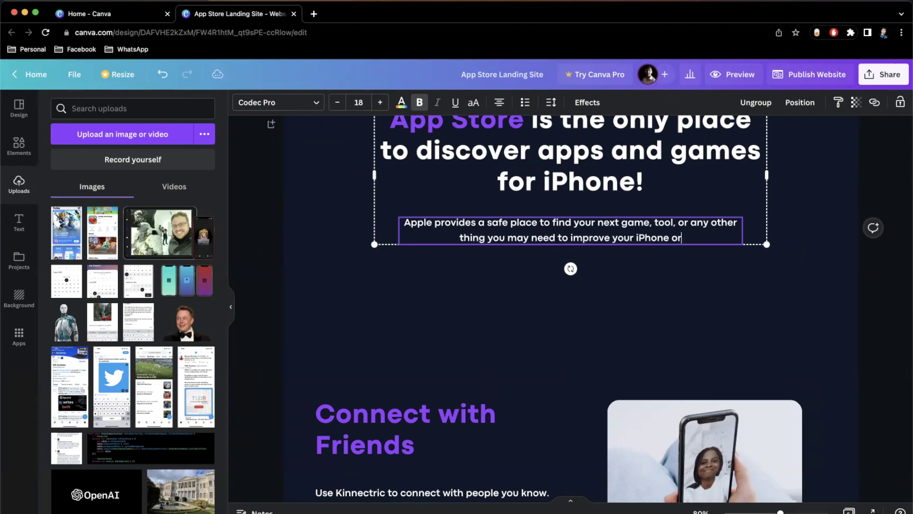
pyautogui.write(' iPad usage ')
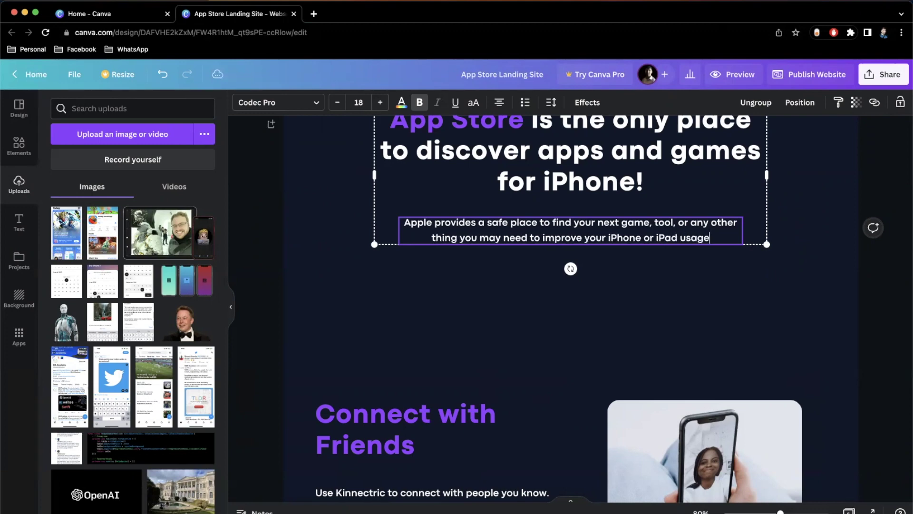
pyautogui.write('. ')
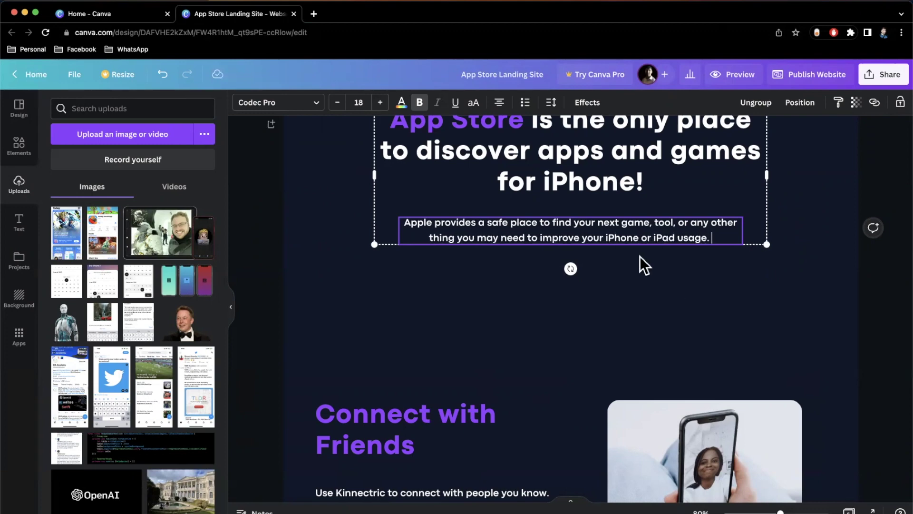
pyautogui.write('We hope')
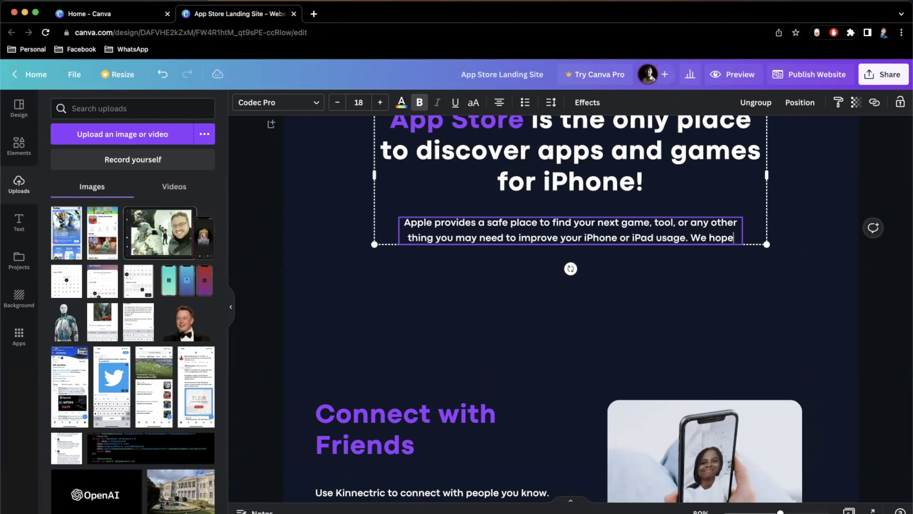
pyautogui.write(' you enjoy y')
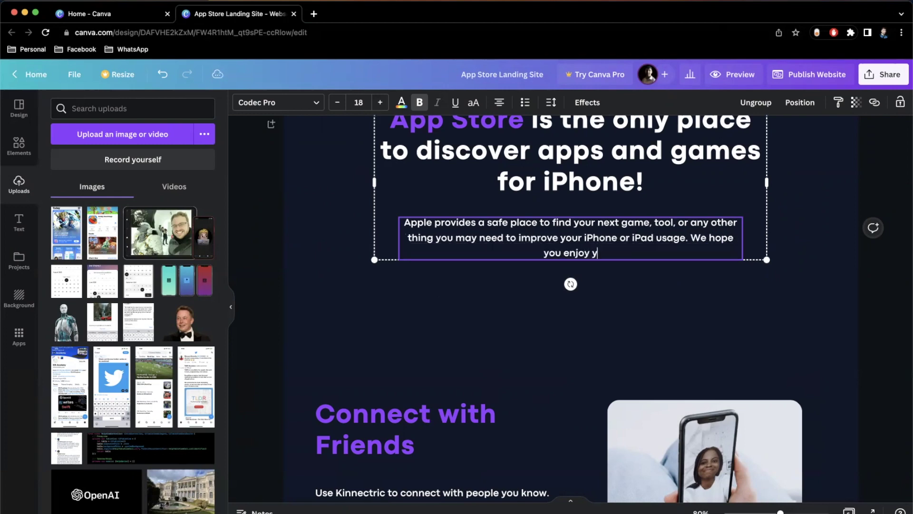
pyautogui.write('our time browsing th')
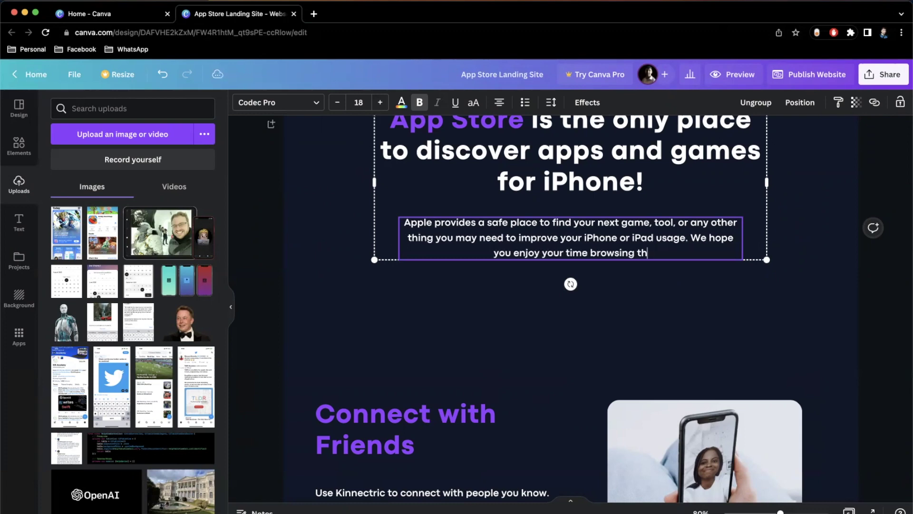
pyautogui.write('e store.')
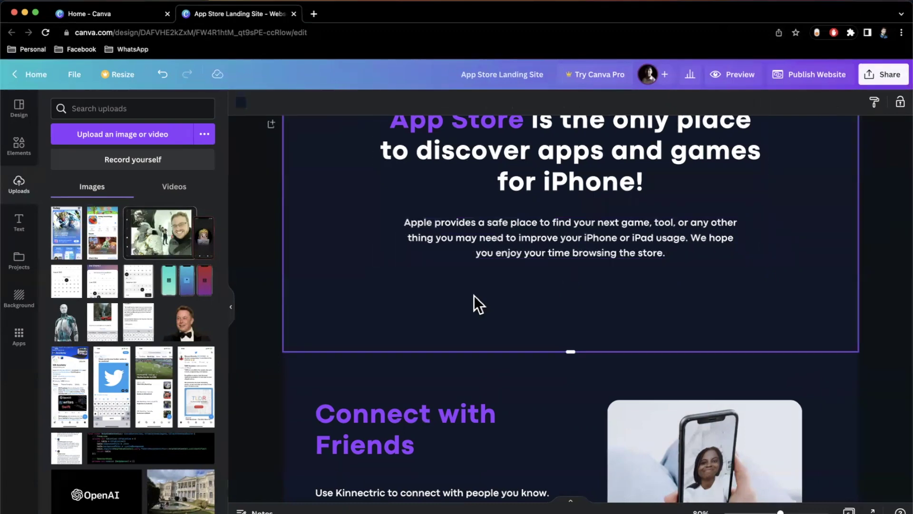
pyautogui.scroll(-4, 474, 304)
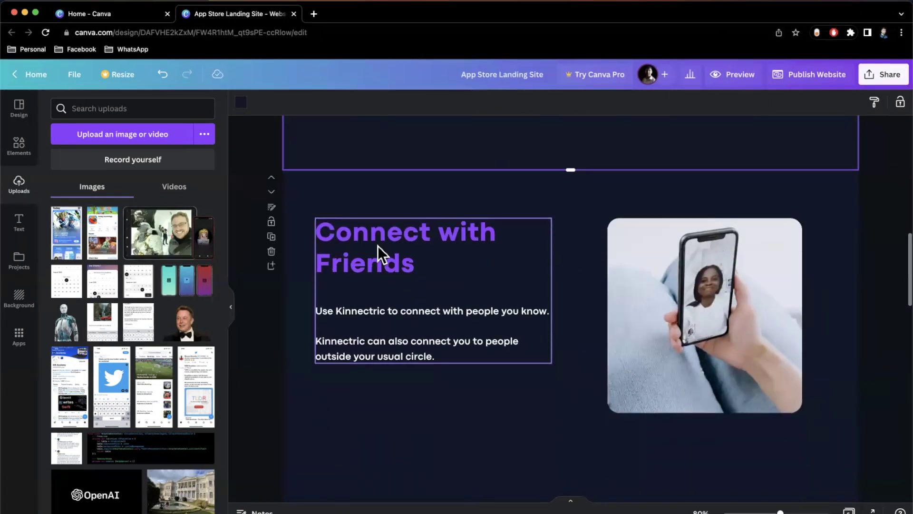
# - Retitle the 'Connect with Friends' heading to 'Games At Your Fingertips'
pyautogui.click(376, 238)
pyautogui.click(376, 237)
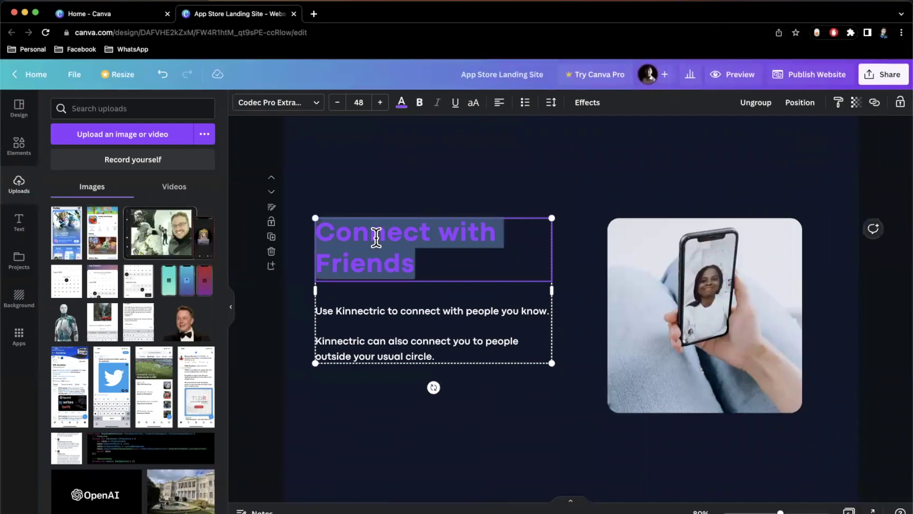
pyautogui.write('Games at')
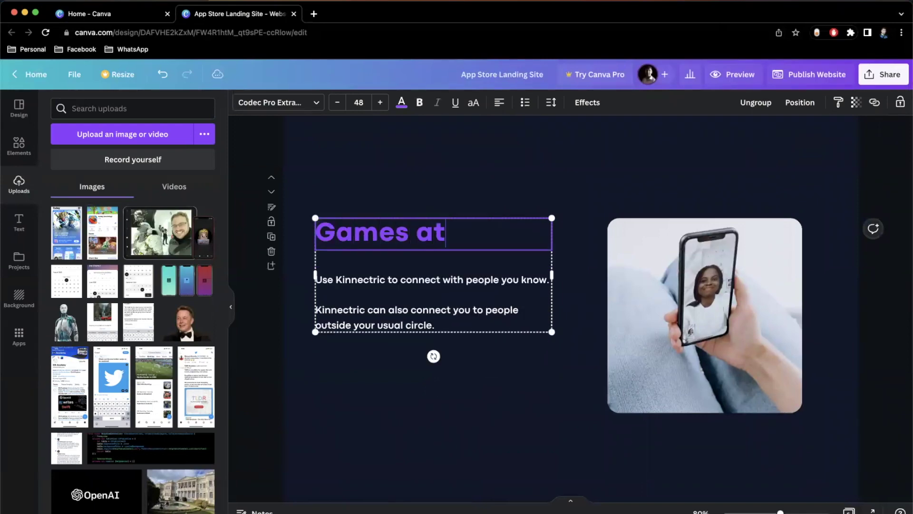
pyautogui.press('BackSpace')
pyautogui.press('BackSpace')
pyautogui.write('At Your Fingertips')
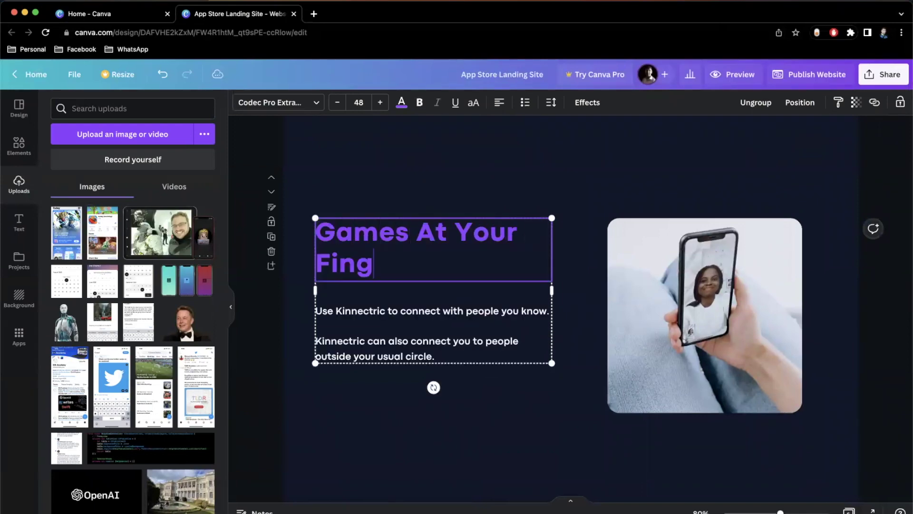
# - Replace the section's body text with 'Discover games from top creators and join Apple Arcade'
pyautogui.click(419, 311)
pyautogui.click(418, 310)
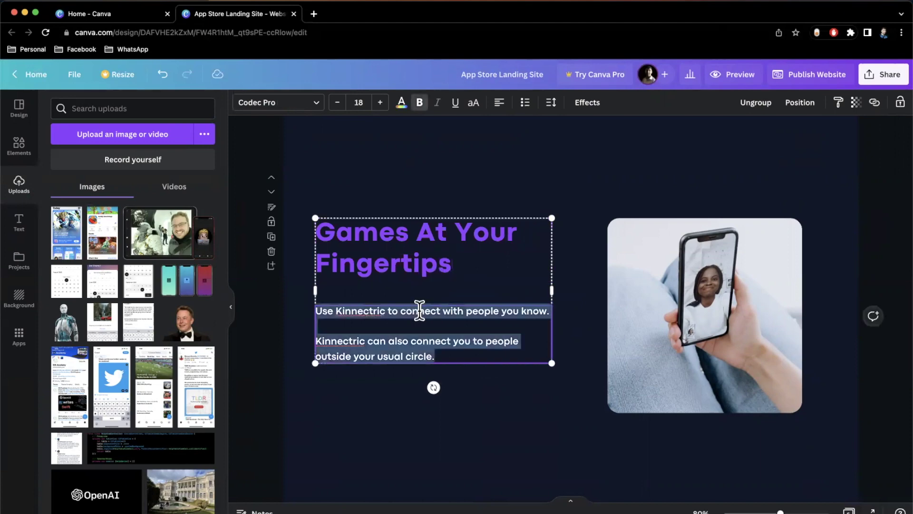
pyautogui.write('Discover')
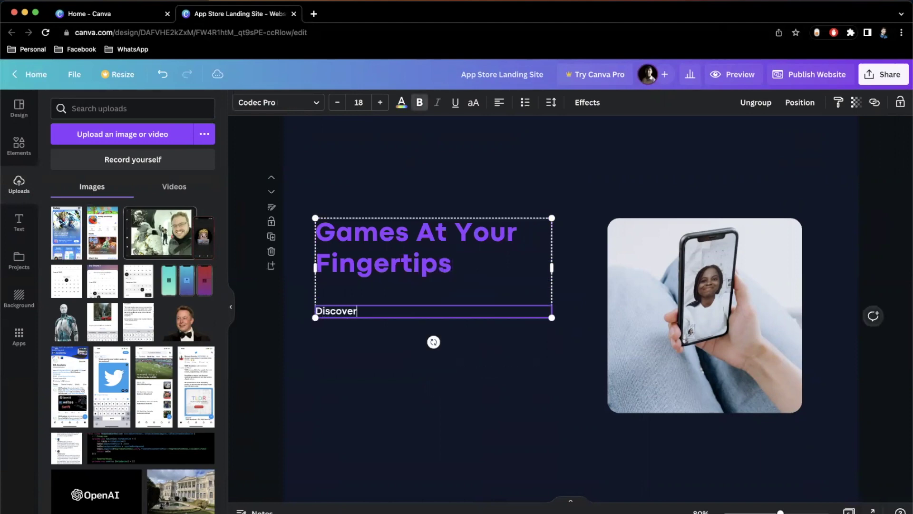
pyautogui.write(' games from top creators and')
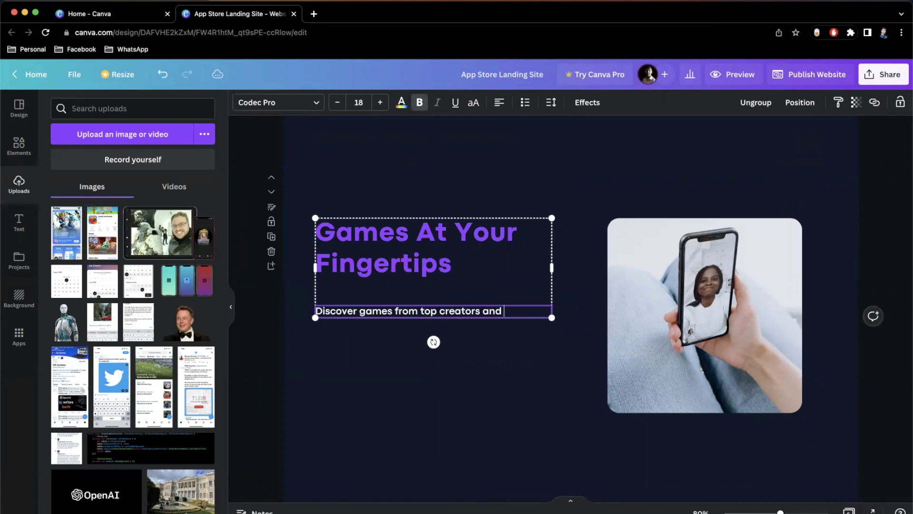
pyautogui.write('ple Arcade')
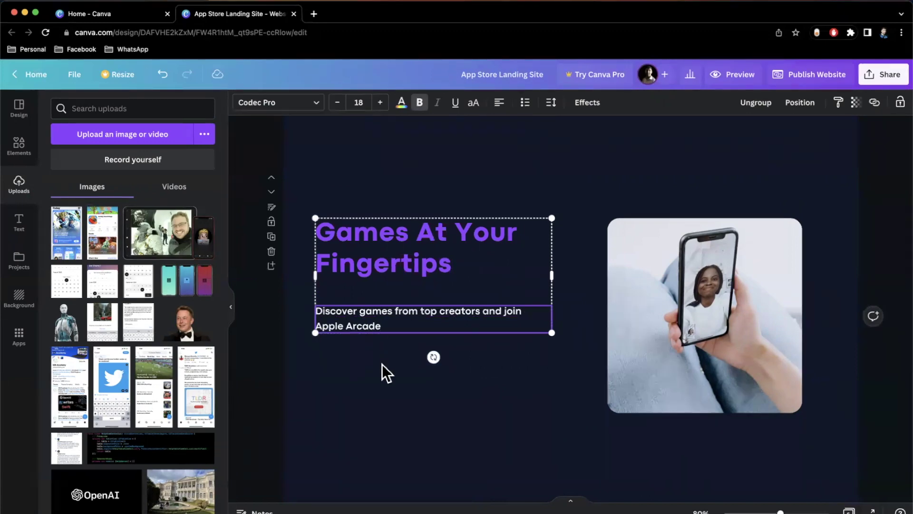
# - Delete the phone photo beside the text
pyautogui.click(382, 364)
pyautogui.click(710, 340)
pyautogui.press('Delete')
pyautogui.press('Delete')
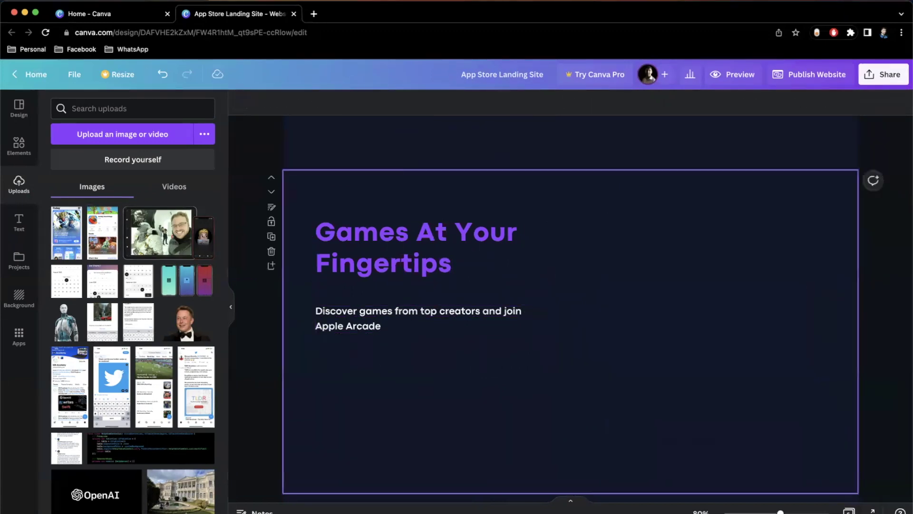
# - Add a phone-shaped frame from the frame results, enlarge it, and move it right of the text
pyautogui.click(27, 157)
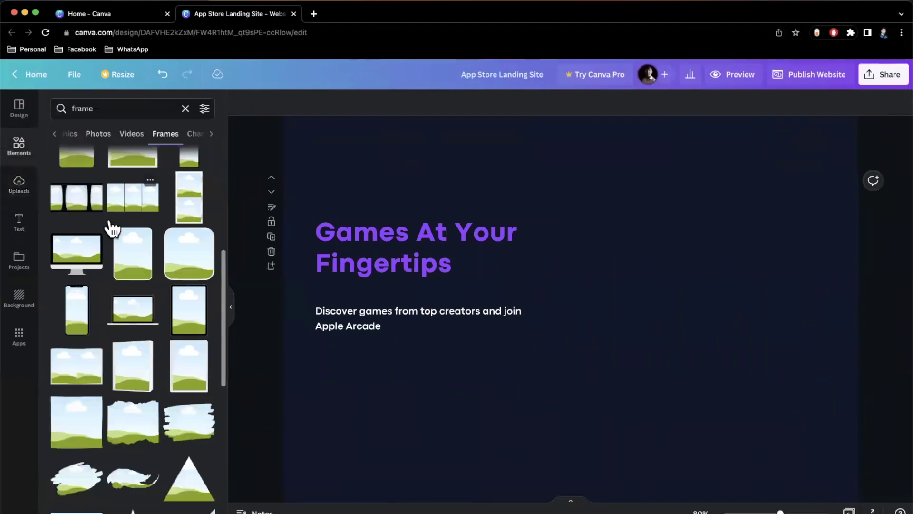
pyautogui.scroll(-3, 108, 224)
pyautogui.click(85, 218)
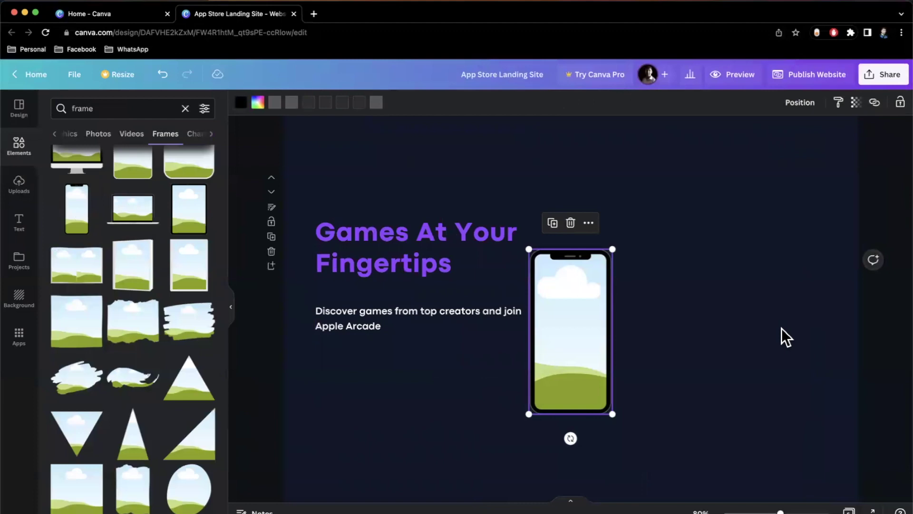
pyautogui.click(619, 250)
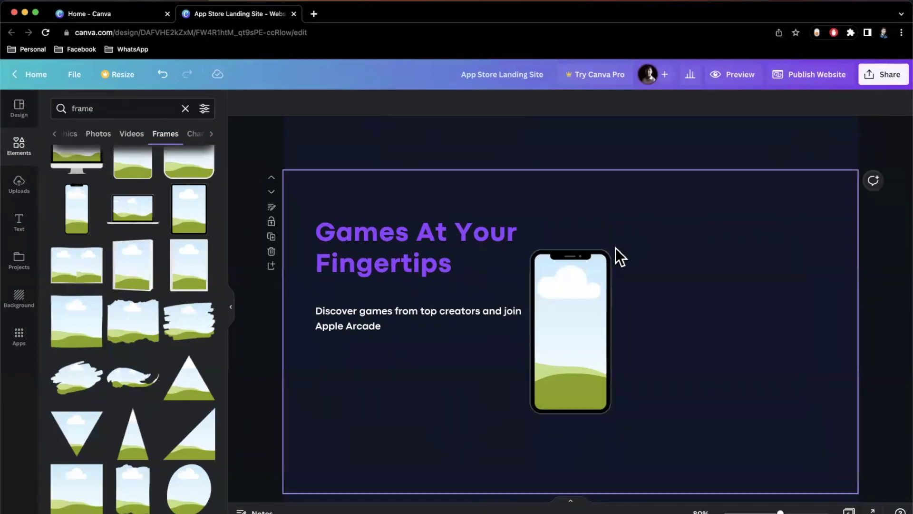
pyautogui.click(606, 258)
pyautogui.moveTo(611, 249); pyautogui.dragTo(651, 171)
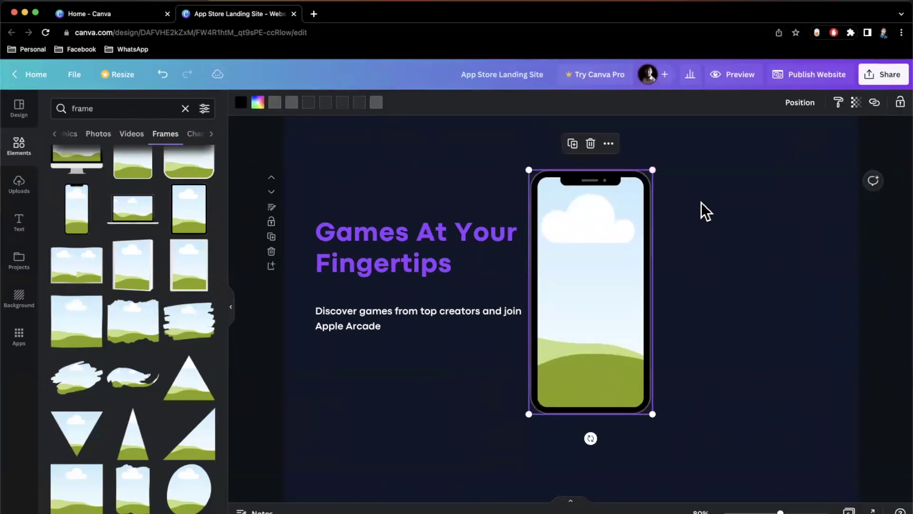
pyautogui.moveTo(612, 257); pyautogui.dragTo(719, 263)
pyautogui.hotkey('ctrl', 'Up')
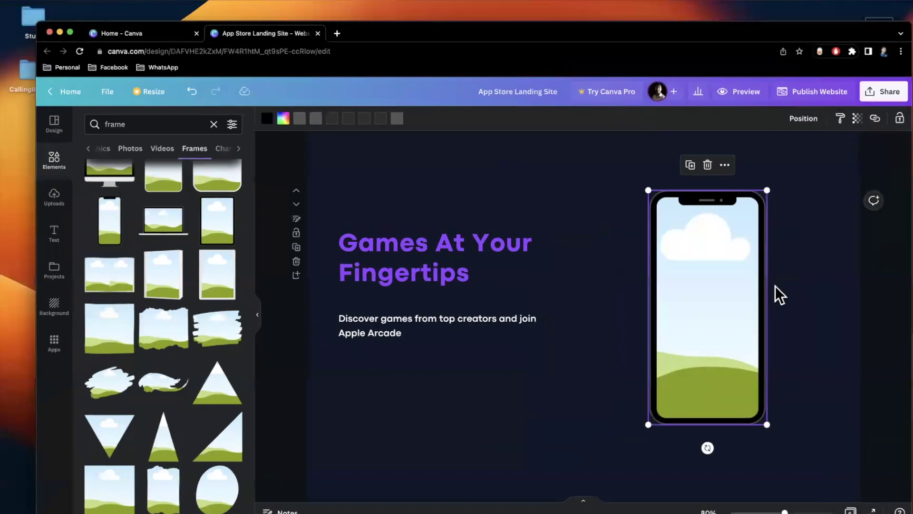
pyautogui.click(172, 66)
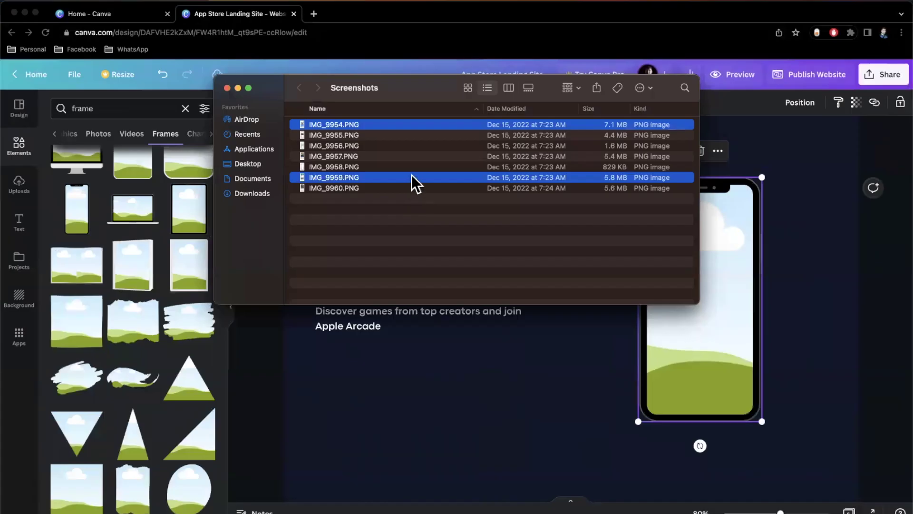
# - Browse IMG_9959, IMG_9960 and IMG_9958 in Quick Look to locate IMG_9957.PNG
pyautogui.click(412, 176)
pyautogui.press('space')
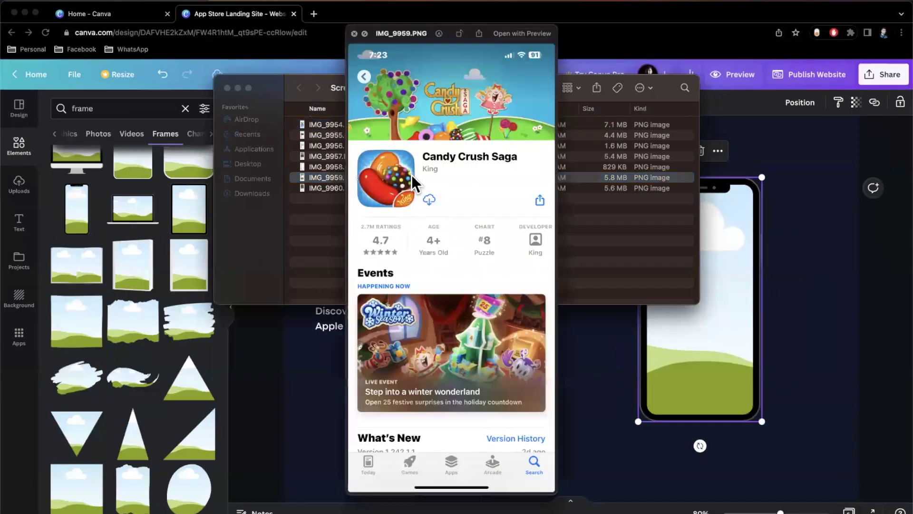
pyautogui.press('space')
pyautogui.scroll(-5, 520, 358)
pyautogui.scroll(2, 752, 321)
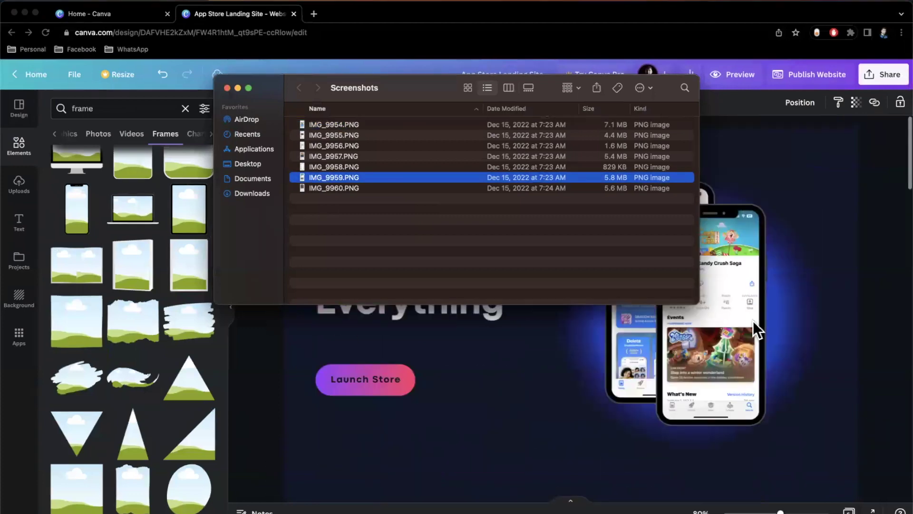
pyautogui.scroll(-8, 752, 321)
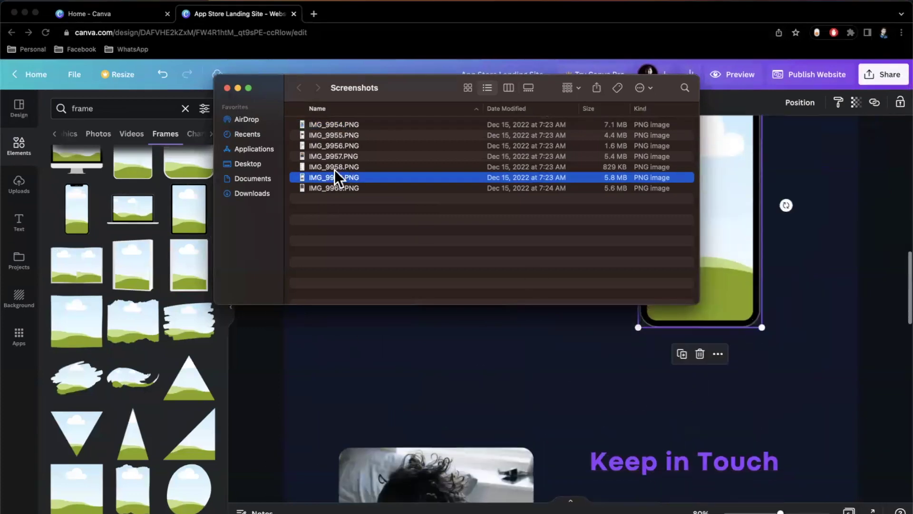
pyautogui.press('Down')
pyautogui.press('space')
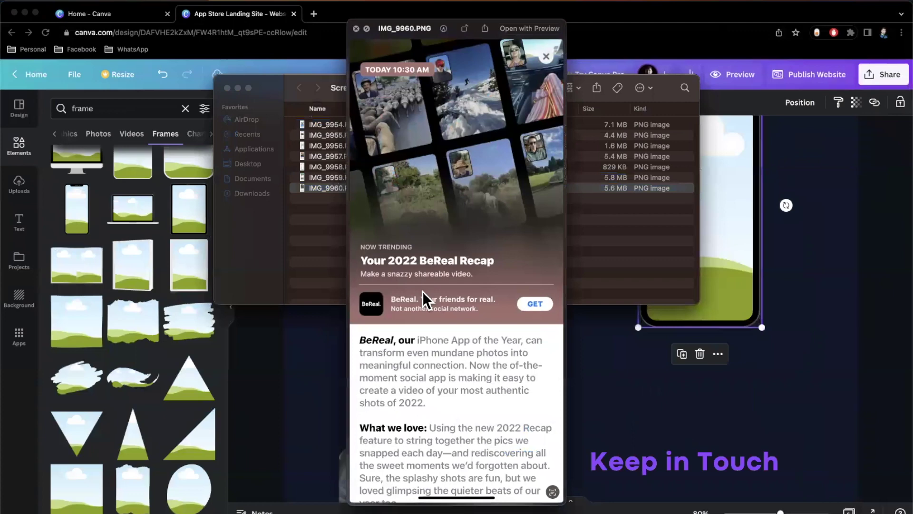
pyautogui.press('Up')
pyautogui.press('Up')
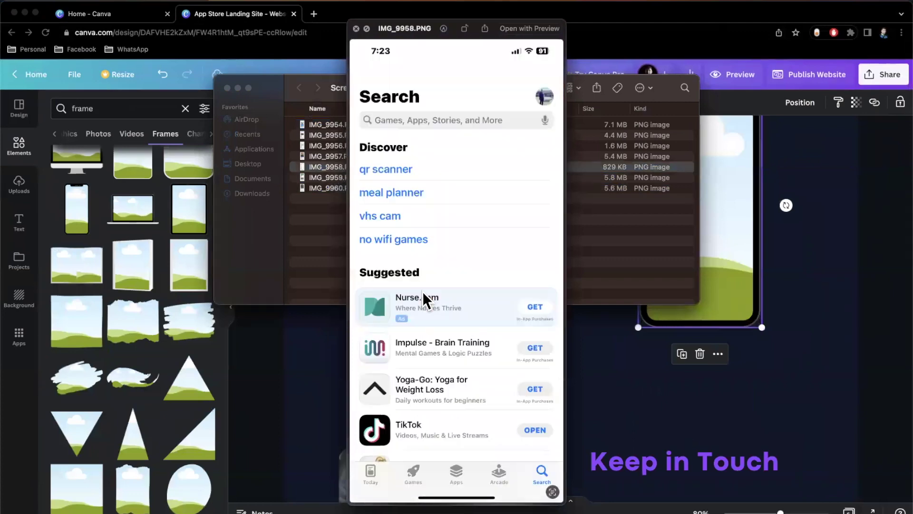
pyautogui.press('Up')
pyautogui.press('space')
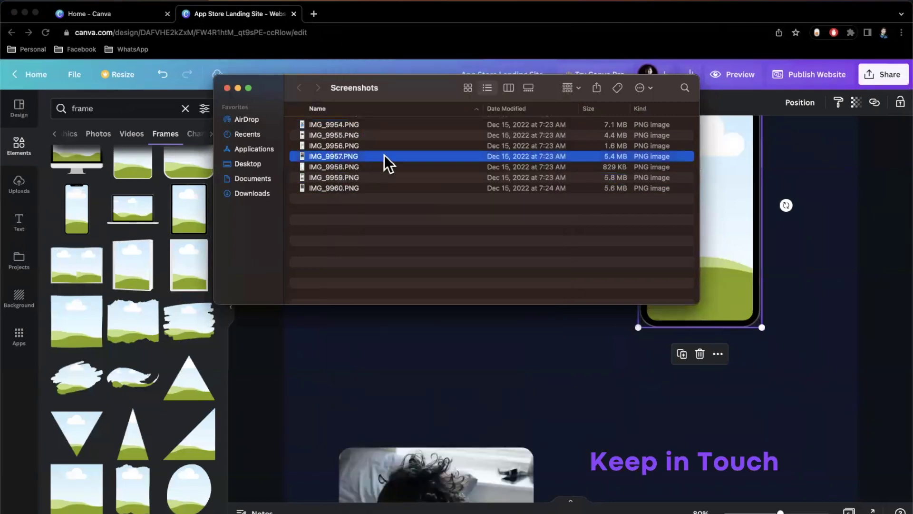
# - Drag IMG_9957.PNG into the Canva phone frame
pyautogui.moveTo(384, 155); pyautogui.dragTo(743, 250)
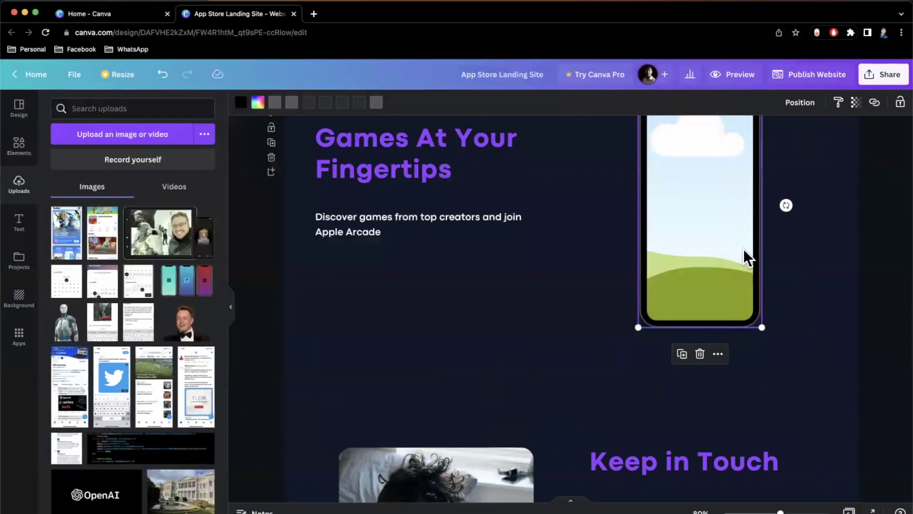
pyautogui.press('super+z')
pyautogui.press('super+shift+z')
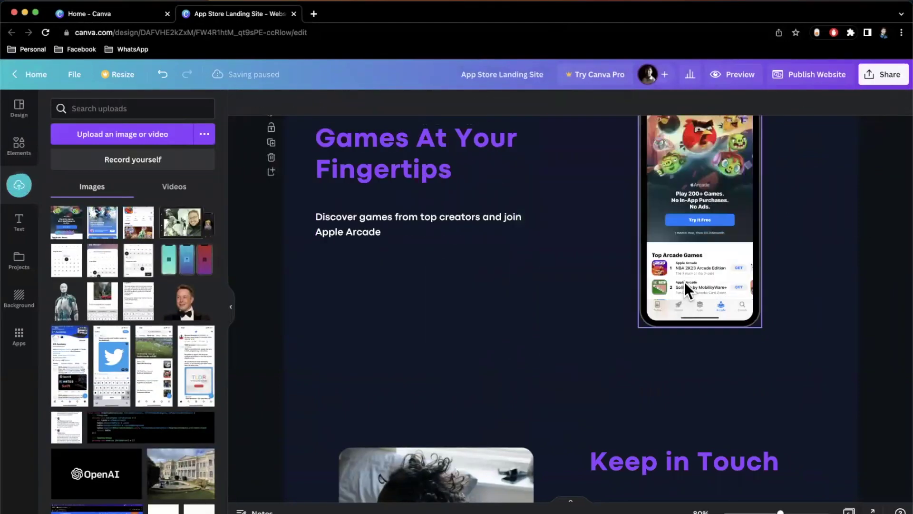
pyautogui.scroll(2, 587, 333)
pyautogui.click(421, 223)
pyautogui.moveTo(420, 223); pyautogui.dragTo(660, 225)
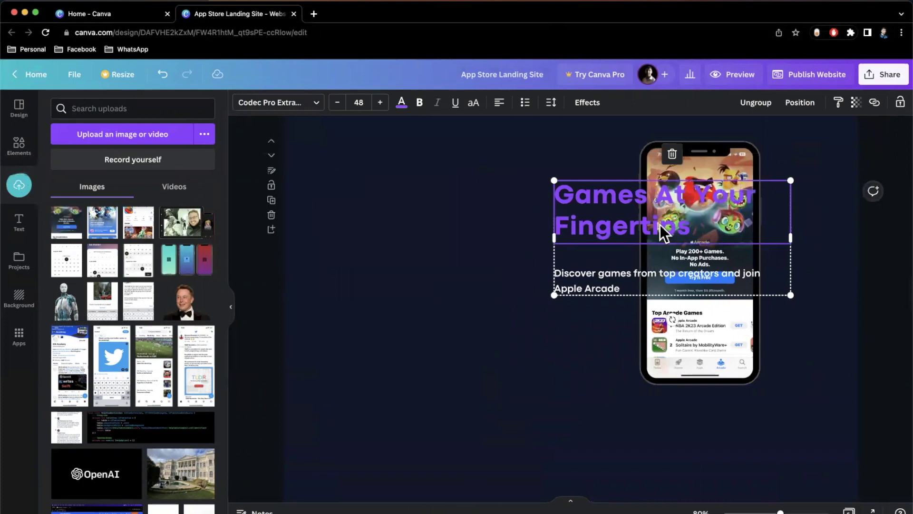
pyautogui.press('super+z')
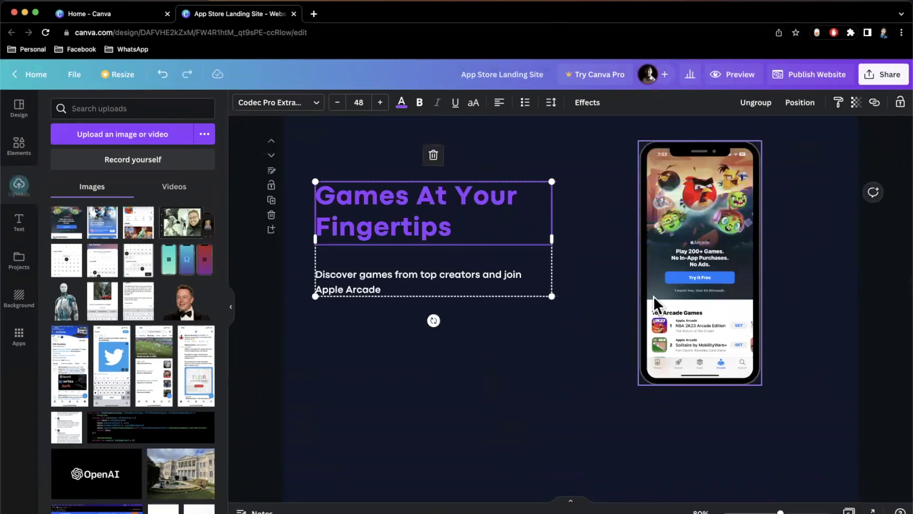
pyautogui.scroll(2, 653, 296)
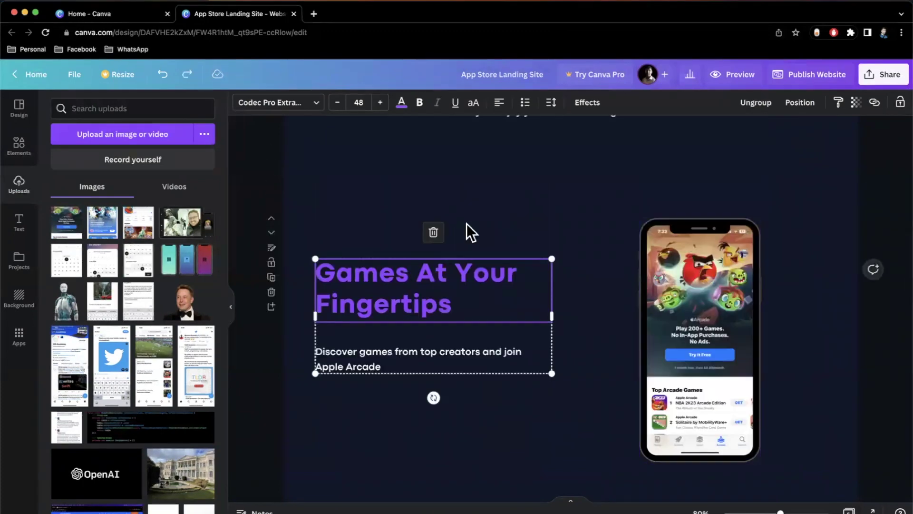
pyautogui.click(552, 236)
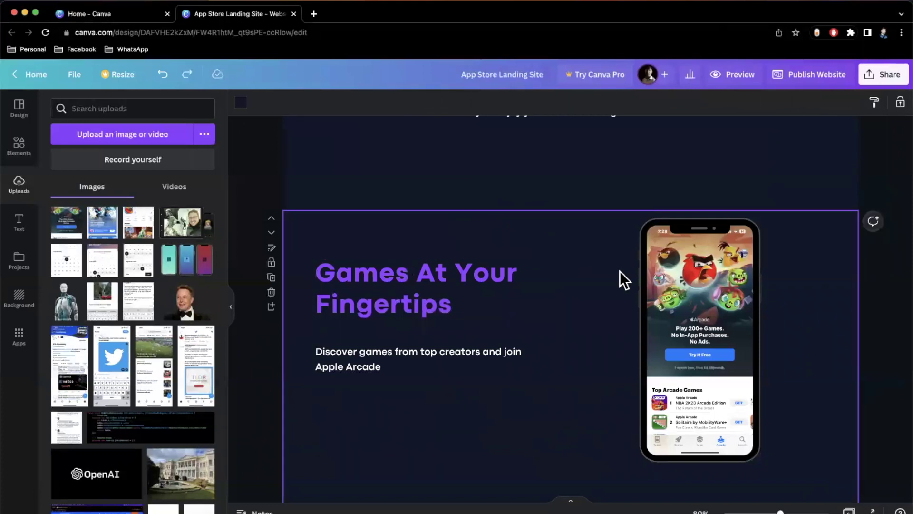
pyautogui.scroll(-3, 622, 272)
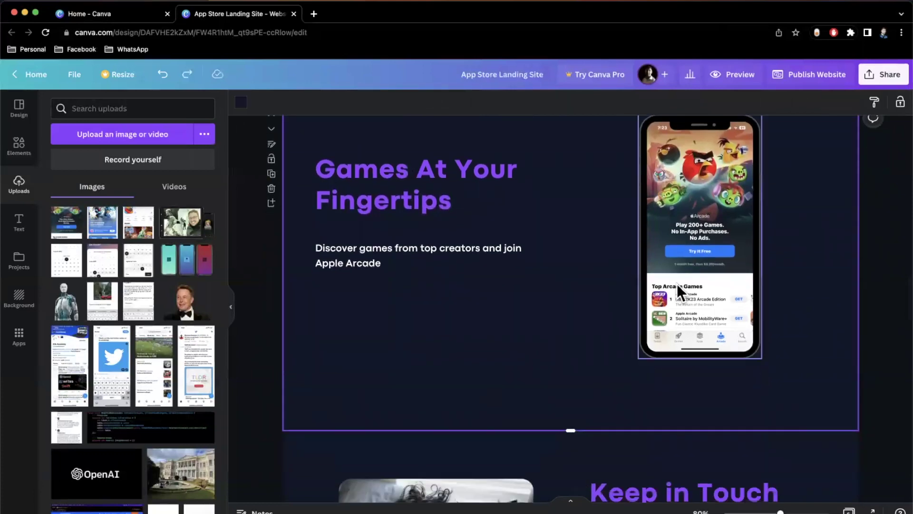
pyautogui.scroll(-7, 495, 304)
pyautogui.scroll(-1, 489, 305)
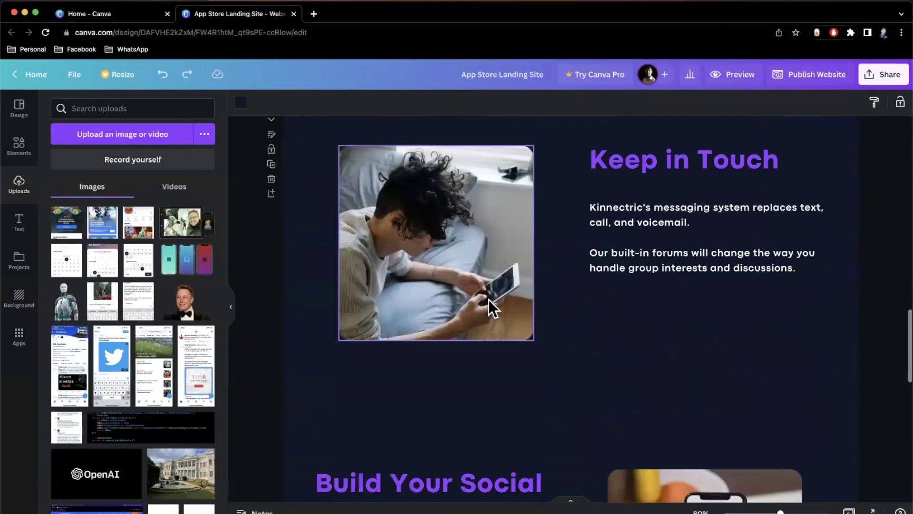
pyautogui.scroll(1, 489, 305)
pyautogui.click(489, 300)
# - Delete the Keep in Touch photo and rename the heading to 'Social Apps'
pyautogui.press('Delete')
pyautogui.press('Delete')
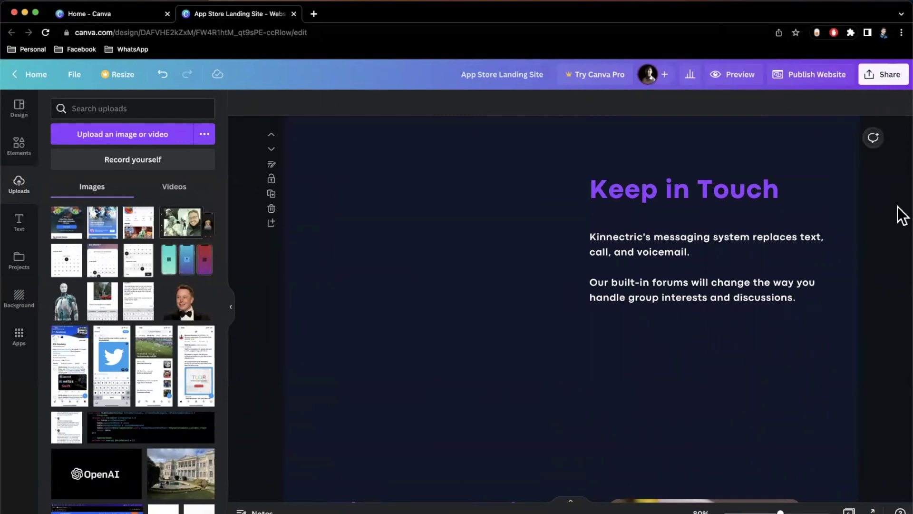
pyautogui.doubleClick(713, 185)
pyautogui.write('S')
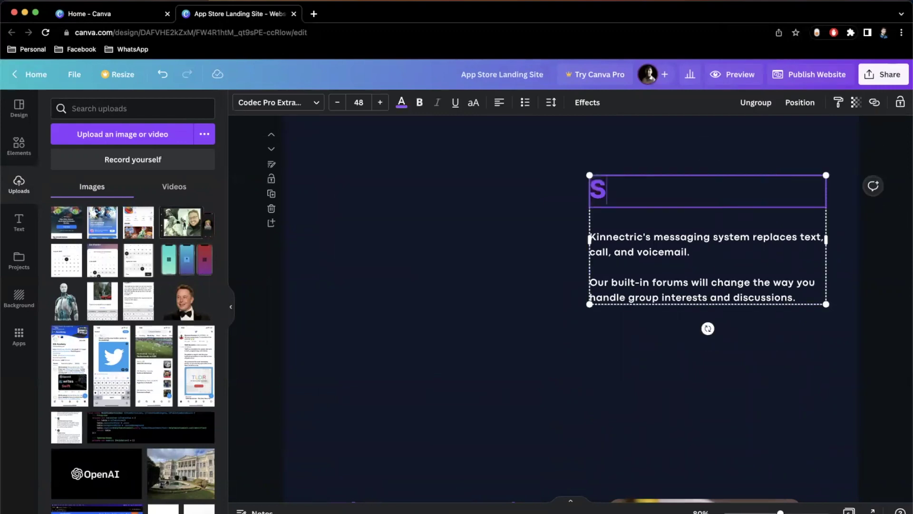
pyautogui.write('ocial Apps')
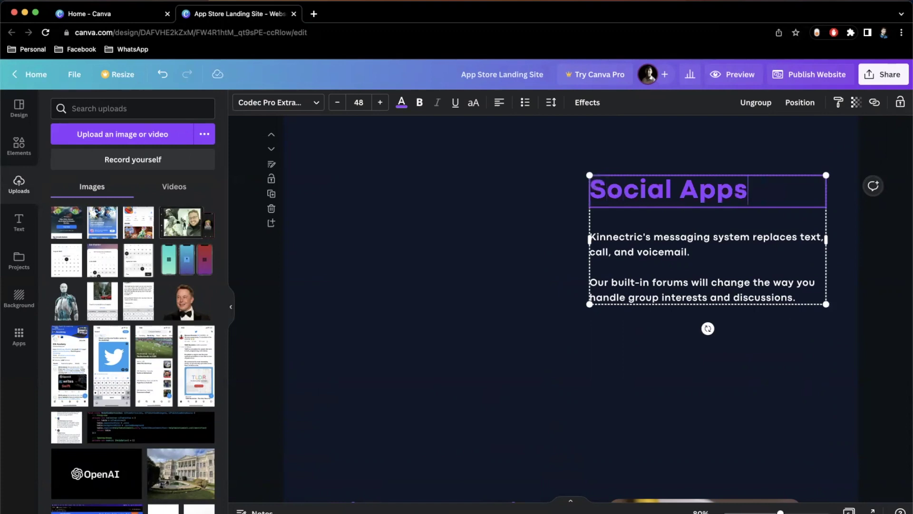
# - Replace the body text with 'Meet BeReal the app of 2022 - Unlimited social connection.'
pyautogui.click(711, 272)
pyautogui.click(711, 271)
pyautogui.scroll(-1, 711, 271)
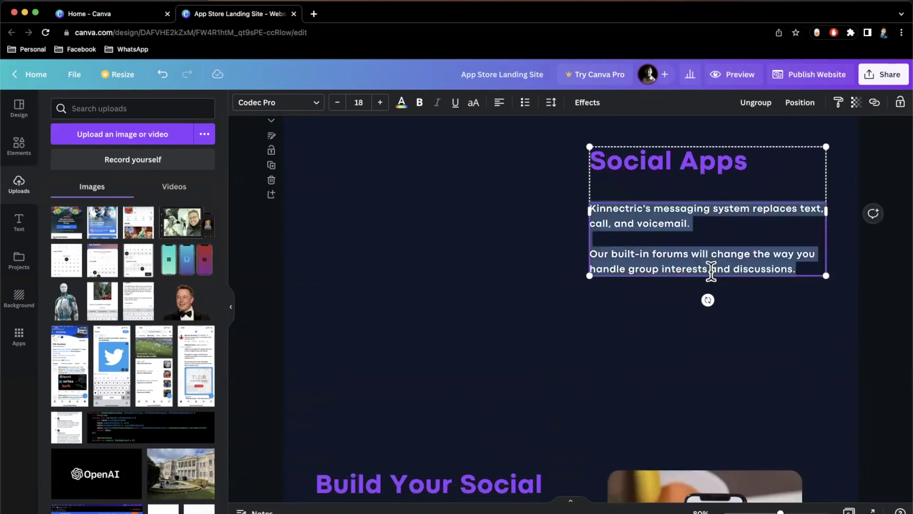
pyautogui.write('Meet BeReal the app of 2022 -')
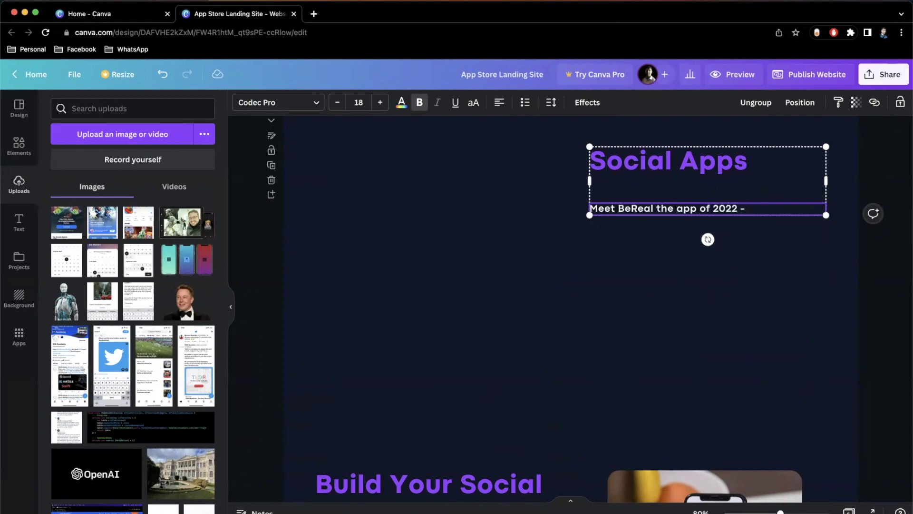
pyautogui.write('Unlimited soc')
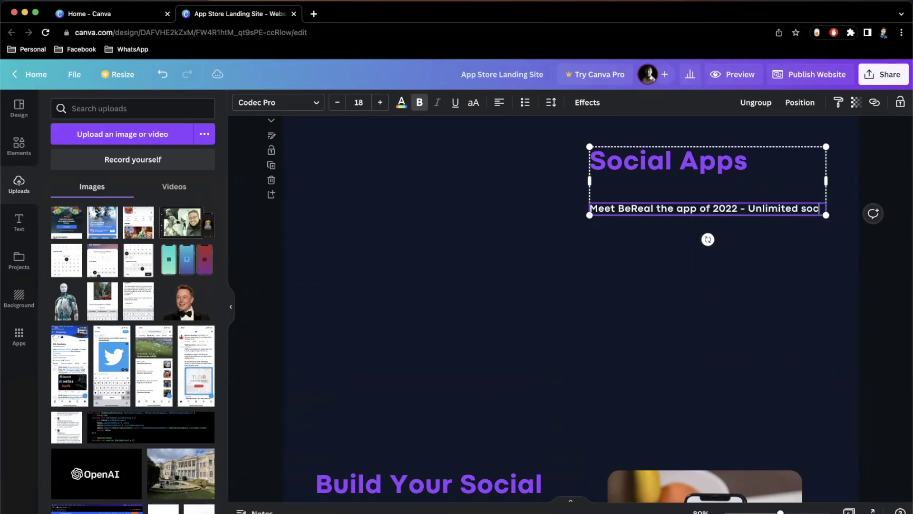
pyautogui.write('ial connection.')
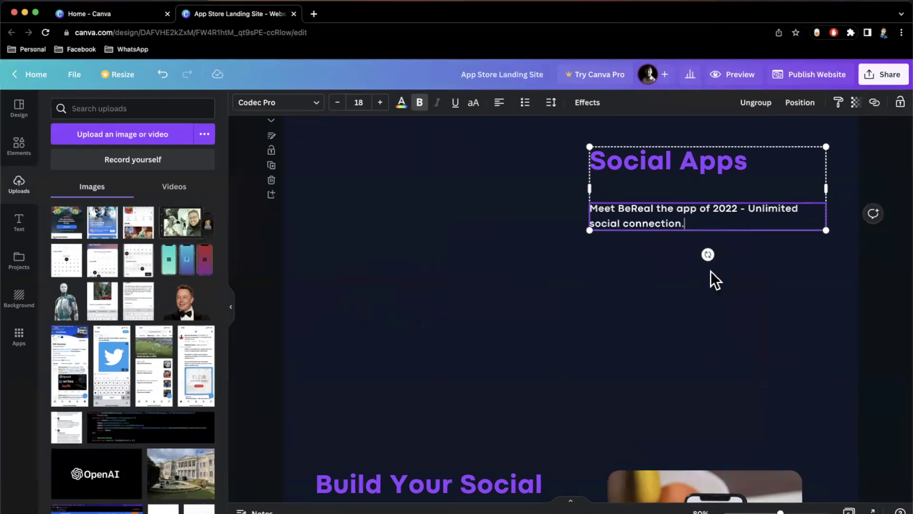
# - Add a phone frame, enlarge it, and place it left of the Social Apps text
pyautogui.click(18, 153)
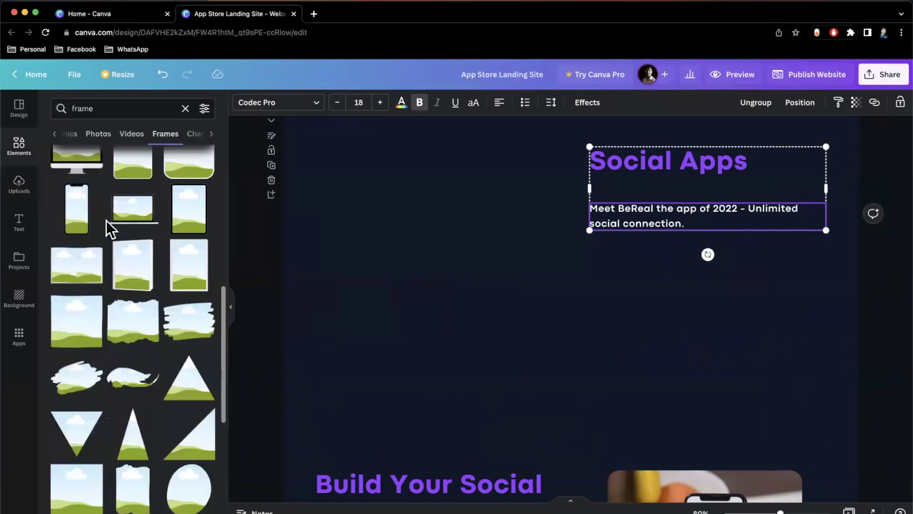
pyautogui.click(77, 217)
pyautogui.moveTo(558, 261); pyautogui.dragTo(381, 263)
pyautogui.scroll(2, 381, 263)
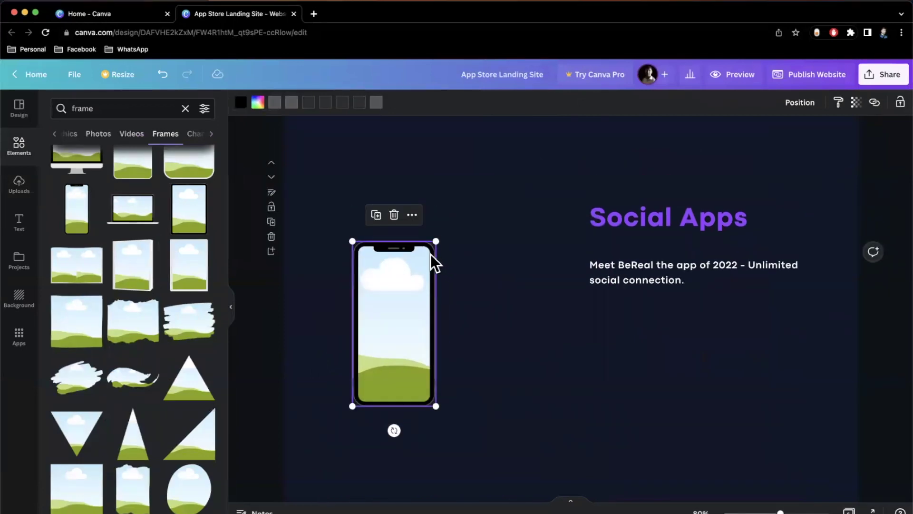
pyautogui.moveTo(437, 241); pyautogui.dragTo(526, 173)
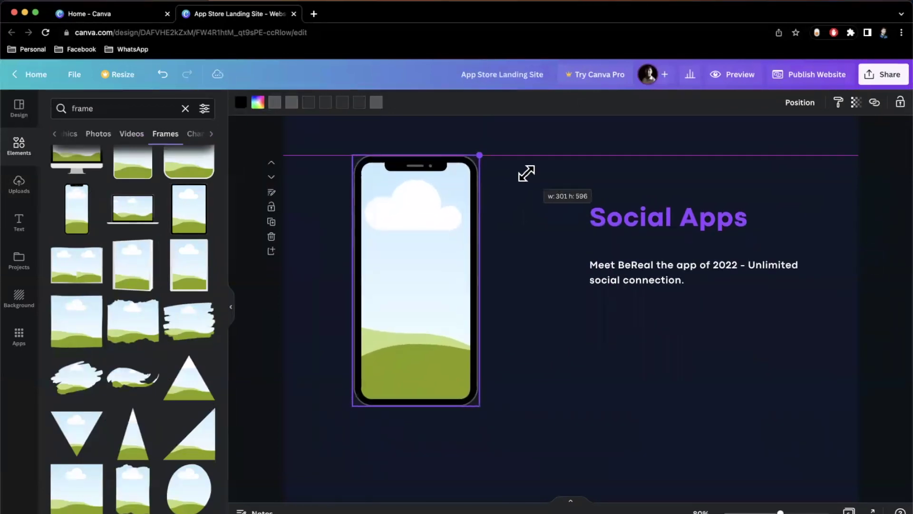
pyautogui.moveTo(441, 238); pyautogui.dragTo(453, 241)
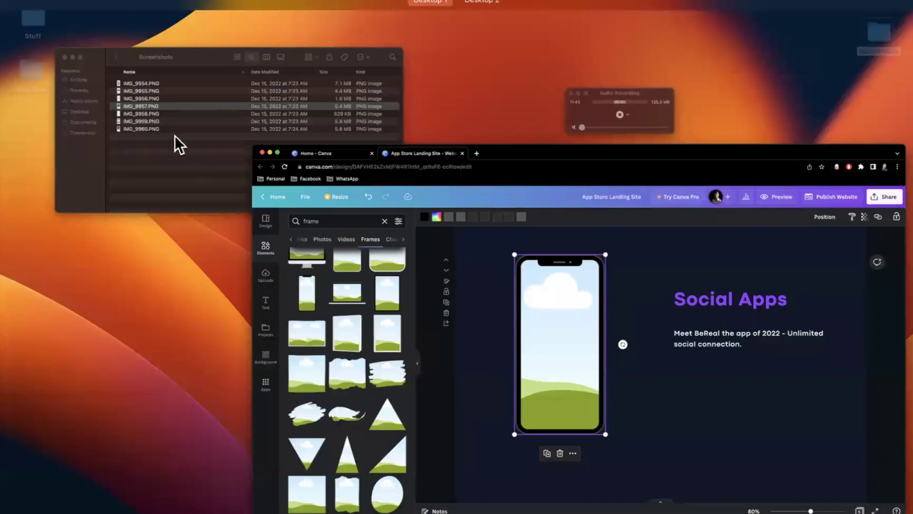
# - Drop the BeReal screenshot IMG_9960.PNG from Finder into the phone frame
pyautogui.moveTo(0, 14); pyautogui.dragTo(401, 210)
pyautogui.click(403, 209)
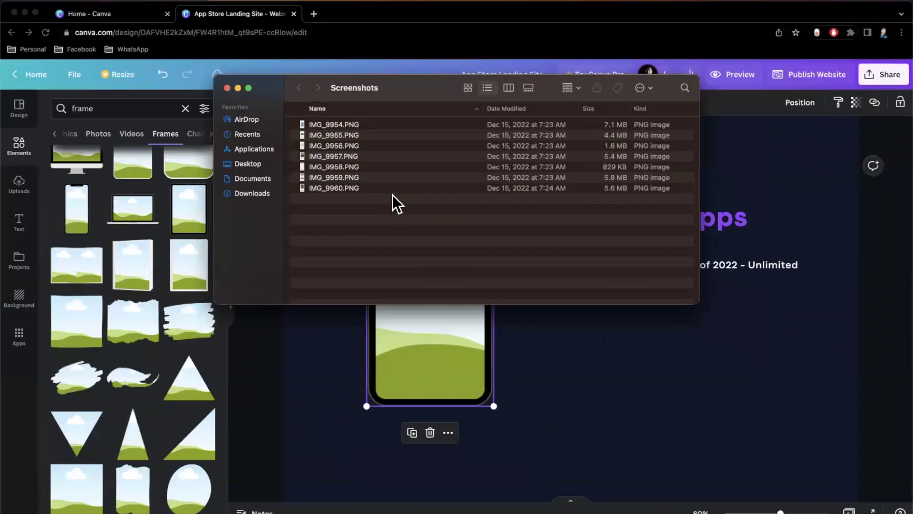
pyautogui.click(398, 186)
pyautogui.press('space')
pyautogui.press('space')
pyautogui.moveTo(399, 187); pyautogui.dragTo(422, 331)
pyautogui.moveTo(549, 353); pyautogui.dragTo(445, 320)
pyautogui.scroll(-5, 526, 348)
pyautogui.scroll(5, 526, 348)
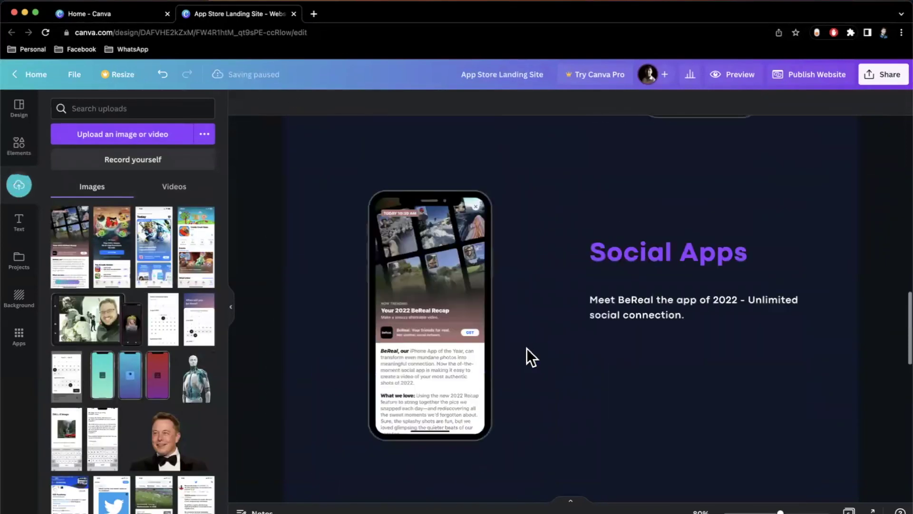
pyautogui.click(442, 377)
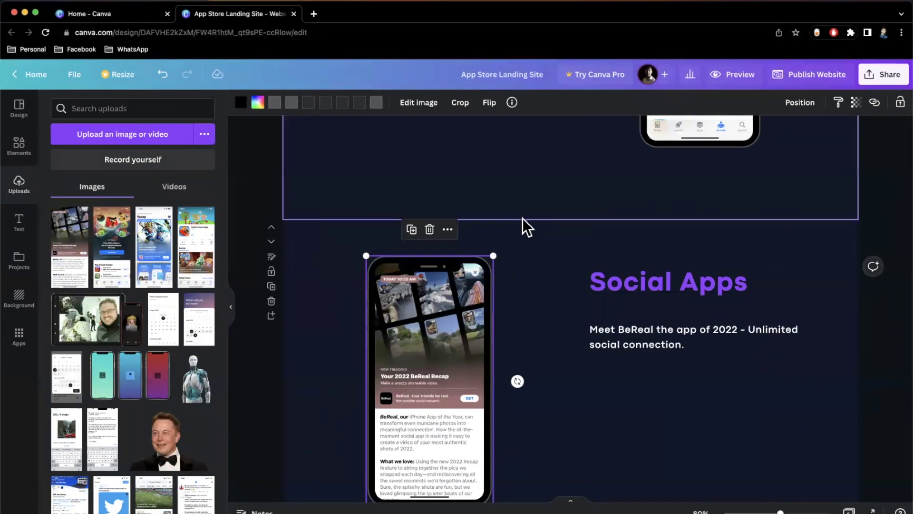
# - Move the Social Apps text group slightly down beside the phone mockup
pyautogui.scroll(-3, 522, 218)
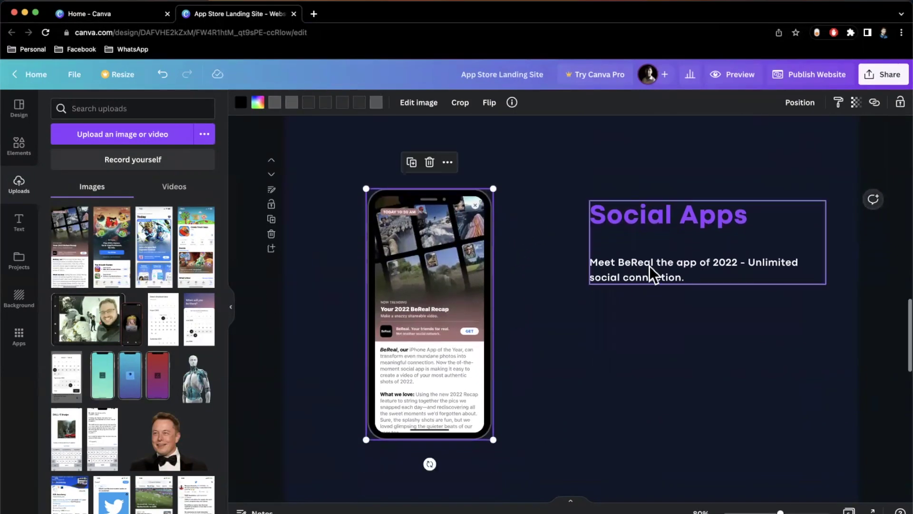
pyautogui.click(651, 279)
pyautogui.moveTo(651, 301); pyautogui.dragTo(644, 318)
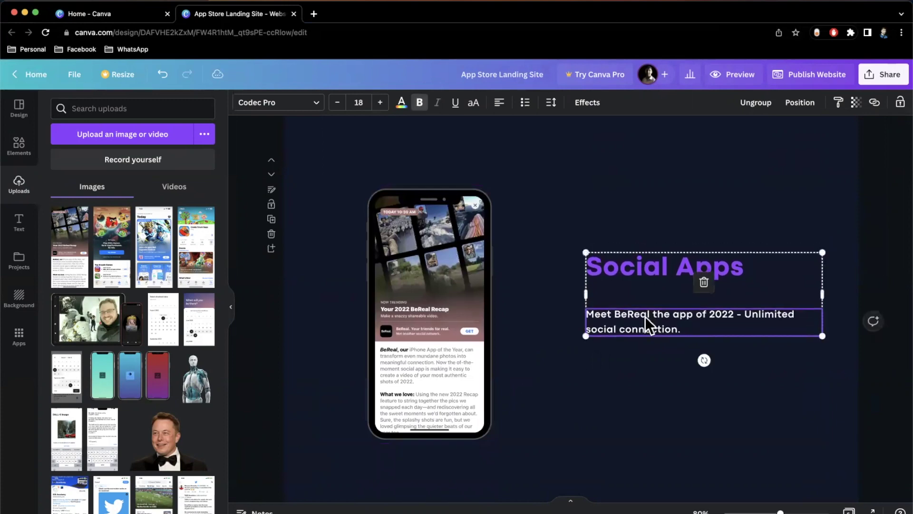
pyautogui.scroll(-2, 647, 325)
pyautogui.scroll(-10, 646, 316)
pyautogui.scroll(8, 645, 316)
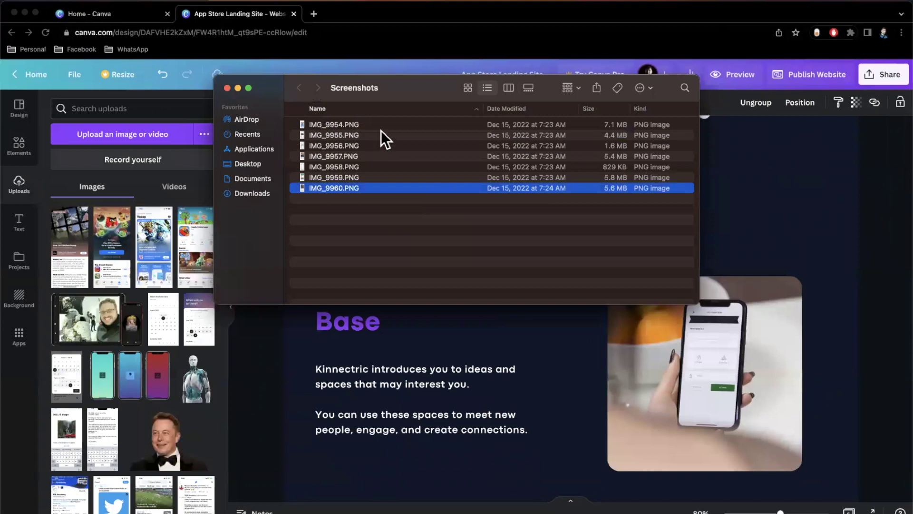
# - Select IMG_9955, IMG_9956 and IMG_9958 in Finder and drag them onto the Canva canvas
pyautogui.click(381, 132)
pyautogui.press('space')
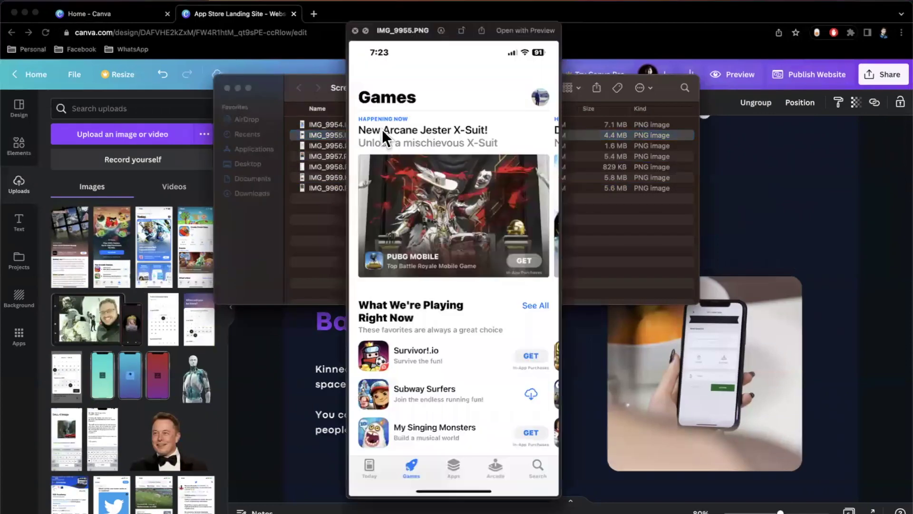
pyautogui.press('Up')
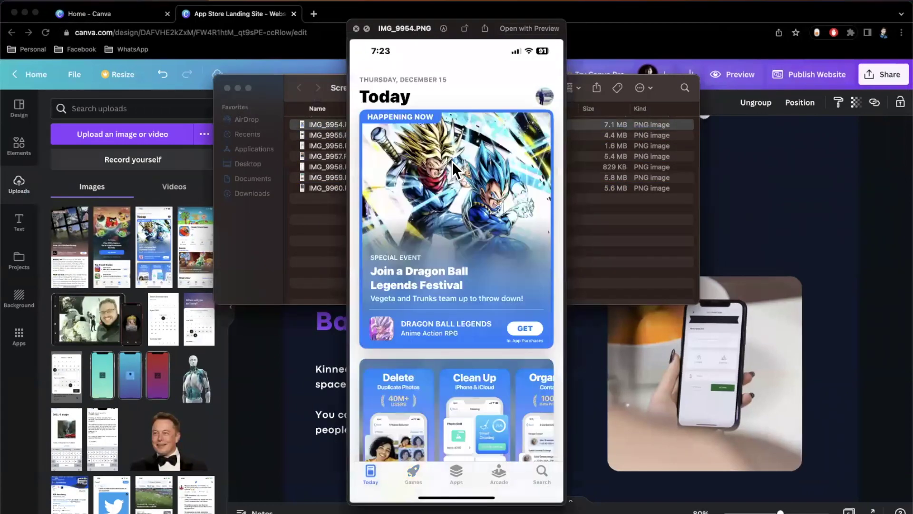
pyautogui.press('Down')
pyautogui.press('Down')
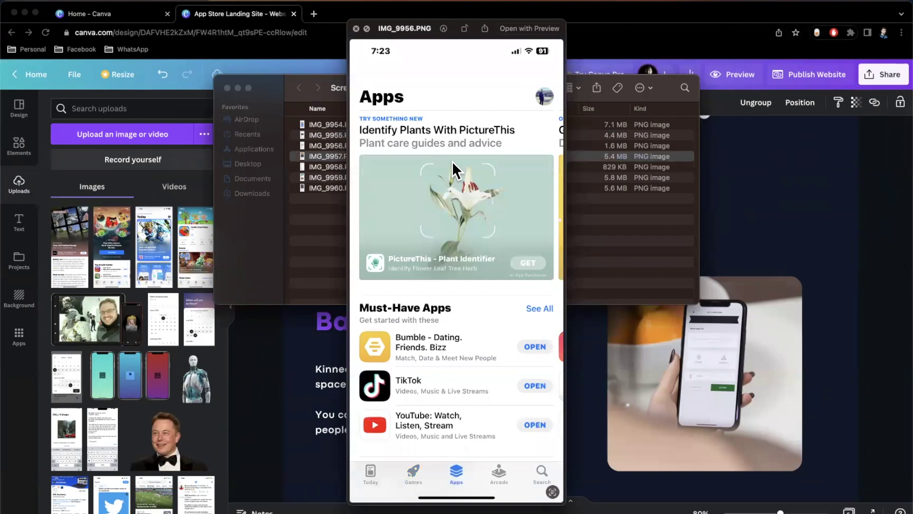
pyautogui.press('space')
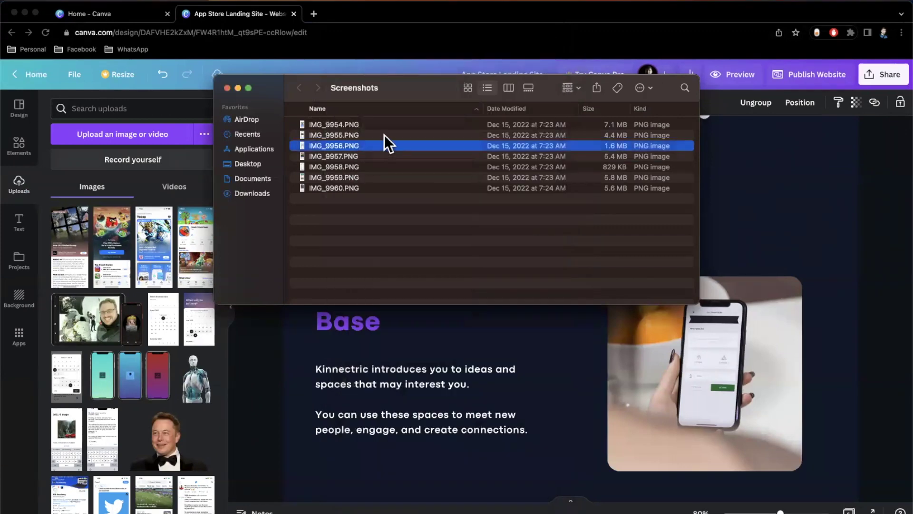
pyautogui.keyDown('shift'); pyautogui.click(384, 135); pyautogui.keyUp('shift')
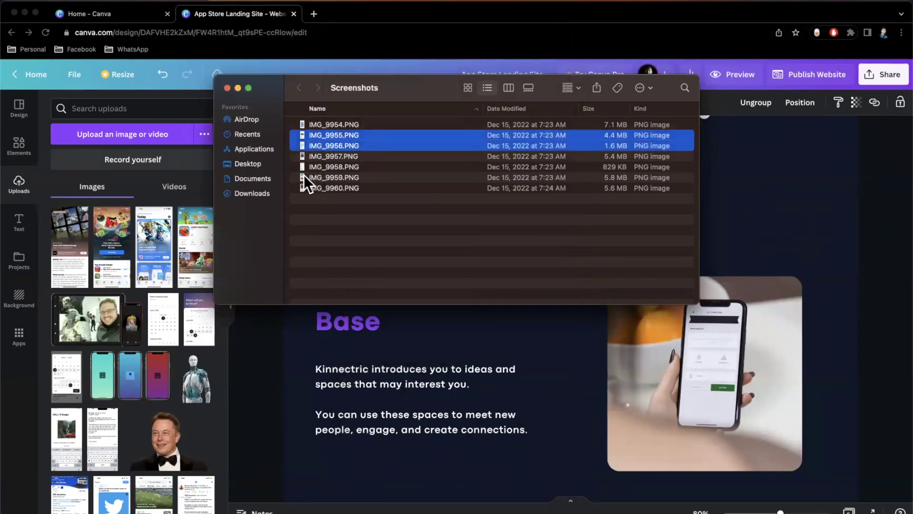
pyautogui.keyDown('super'); pyautogui.click(314, 167); pyautogui.keyUp('super')
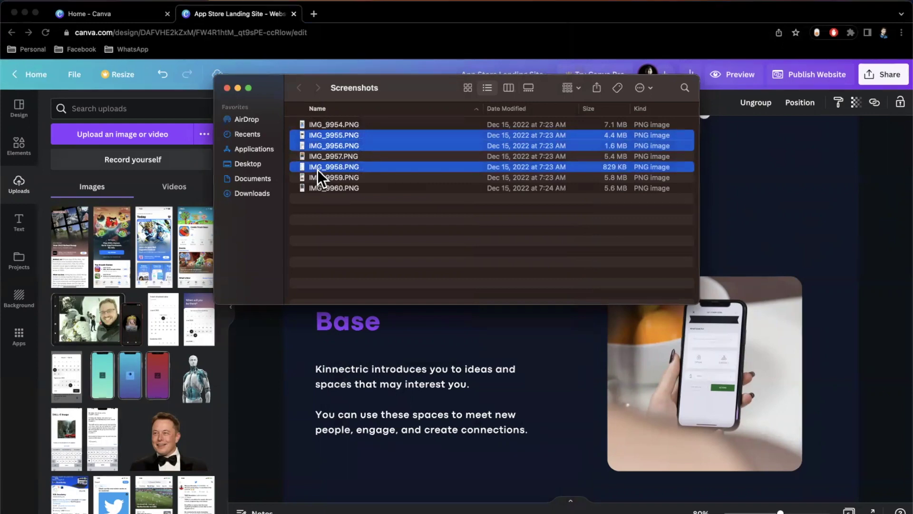
pyautogui.moveTo(317, 170); pyautogui.dragTo(507, 339)
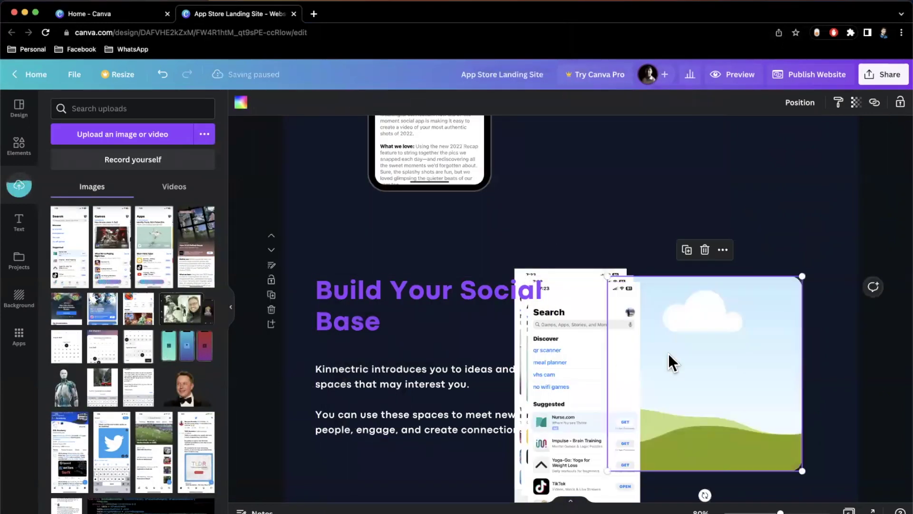
# - Delete the landscape image and change the heading to 'Even More'
pyautogui.press('Delete')
pyautogui.click(383, 353)
pyautogui.click(367, 324)
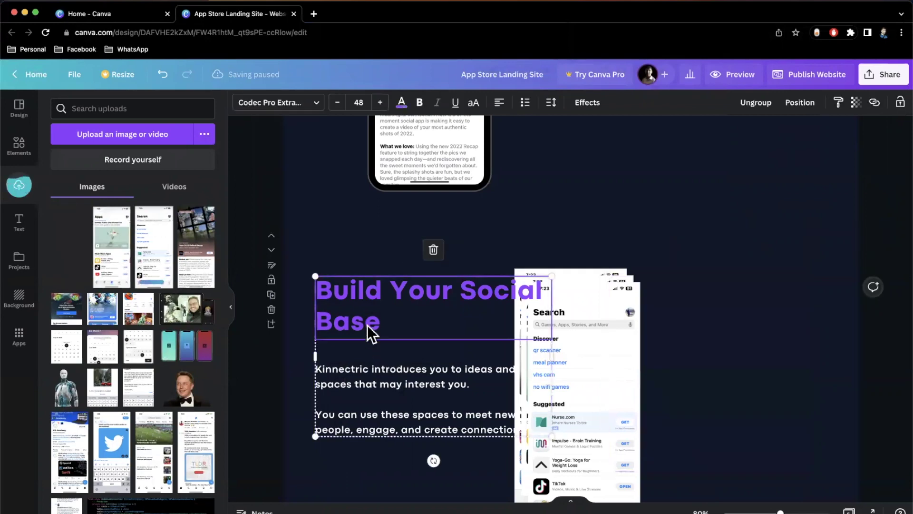
pyautogui.hotkey('ctrl', 'a')
pyautogui.write('Even More')
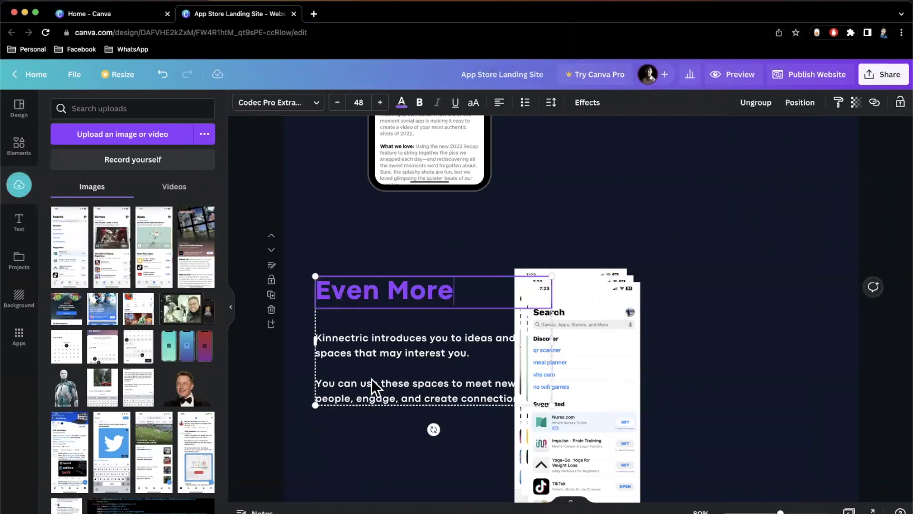
# - Replace the body with 'Search the store for whatever your heart desires.' and start a new paragraph
pyautogui.click(368, 354)
pyautogui.hotkey('ctrl', 'a')
pyautogui.write('Search ')
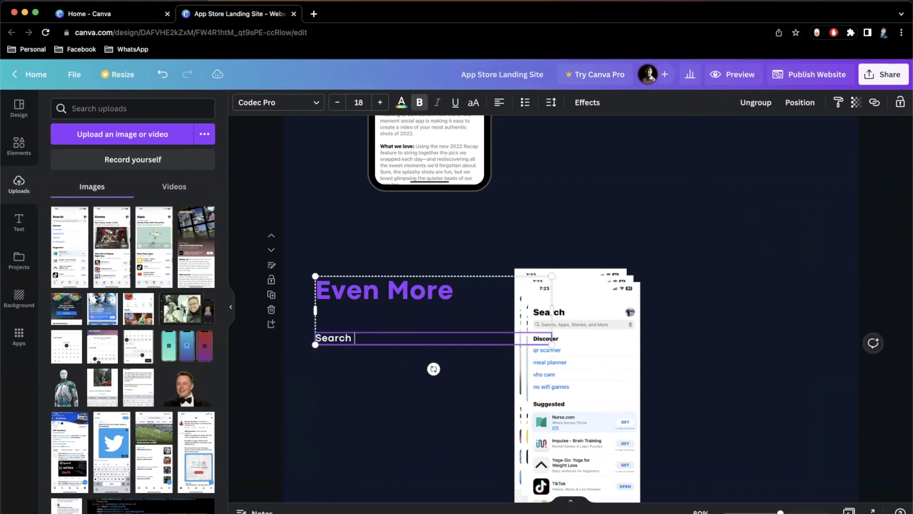
pyautogui.write('the store for whatever your hea')
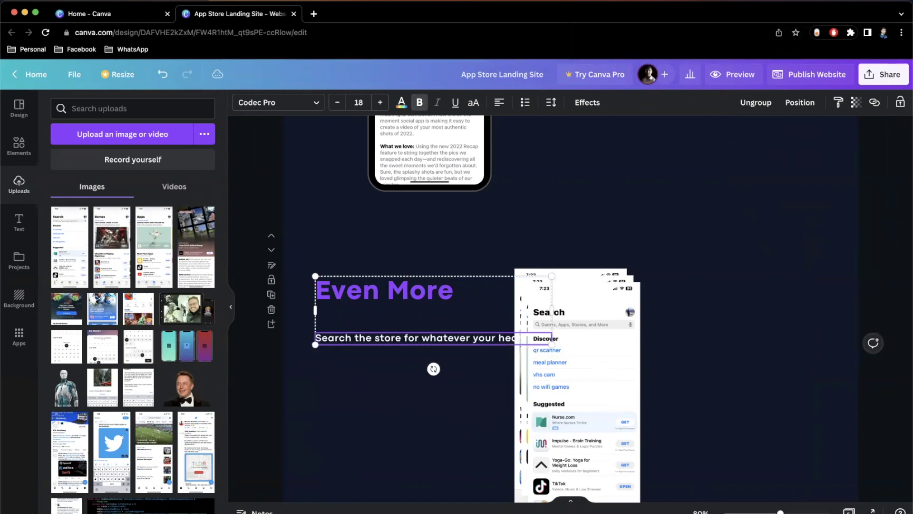
pyautogui.write('rt desires.')
pyautogui.press('Return')
pyautogui.press('Return')
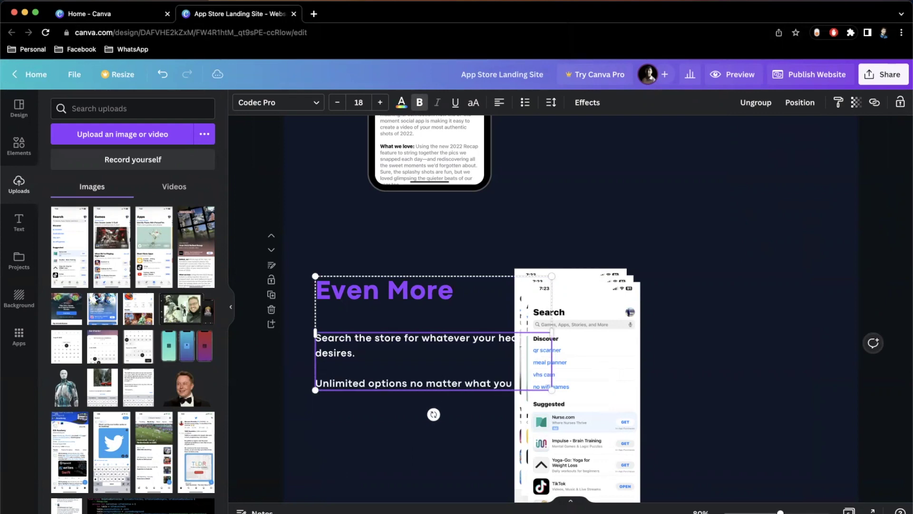
# - Add a Phone Frame Grey beside the screenshots and duplicate it into overlapping phones
pyautogui.click(341, 451)
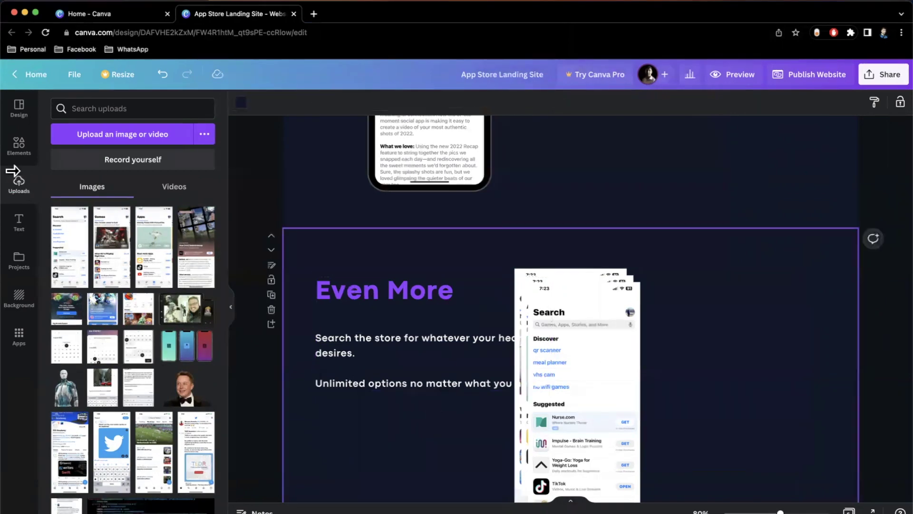
pyautogui.click(19, 148)
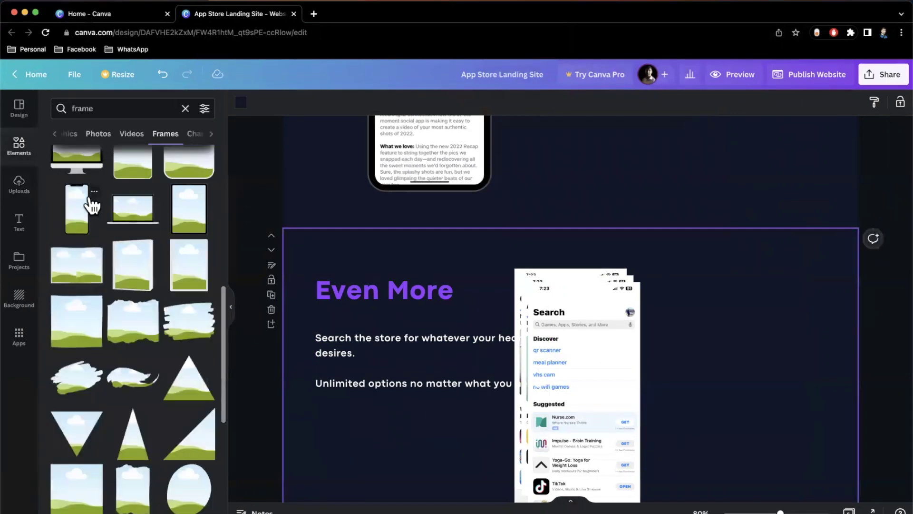
pyautogui.click(94, 192)
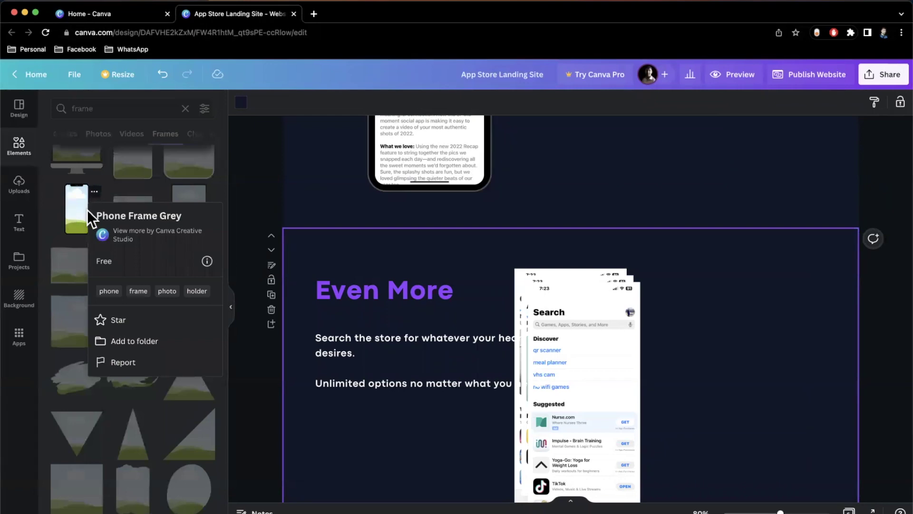
pyautogui.click(82, 205)
pyautogui.click(81, 205)
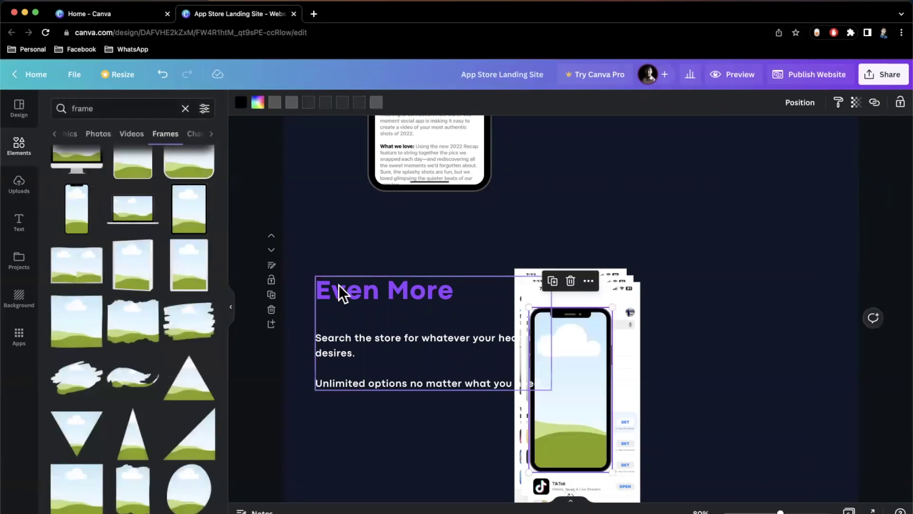
pyautogui.moveTo(591, 369); pyautogui.dragTo(704, 368)
pyautogui.scroll(-3, 830, 389)
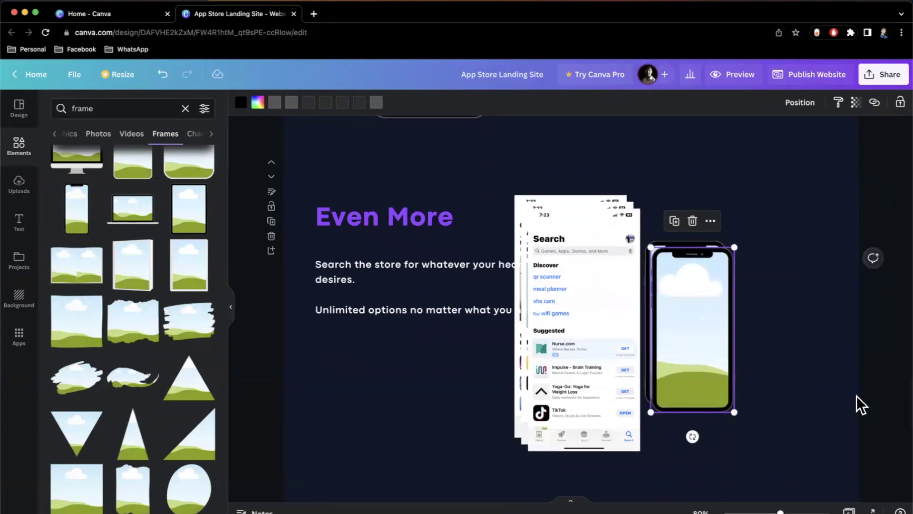
pyautogui.hotkey('ctrl', 'd')
pyautogui.moveTo(713, 347); pyautogui.dragTo(777, 333)
pyautogui.moveTo(687, 326); pyautogui.dragTo(721, 344)
# - Raise the right phone slightly and send it behind the middle phone
pyautogui.click(780, 310)
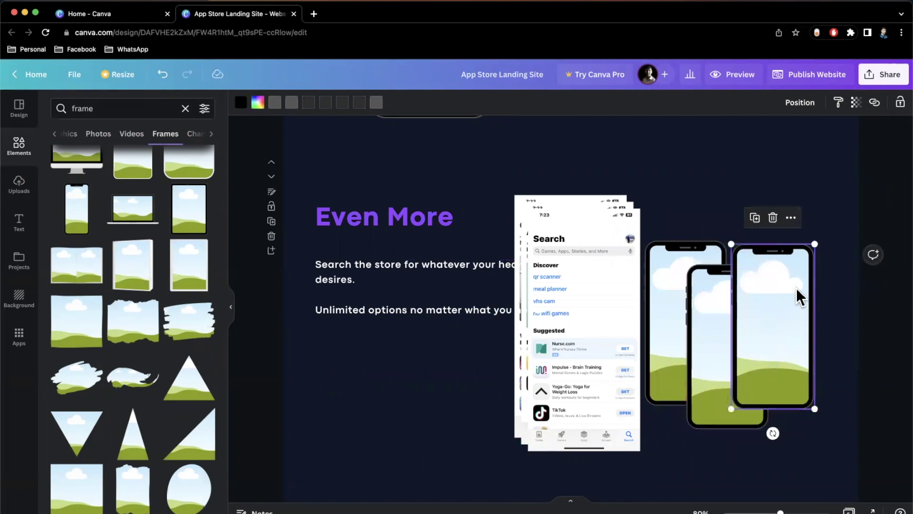
pyautogui.moveTo(777, 275); pyautogui.dragTo(777, 274)
pyautogui.keyDown('shift'); pyautogui.click(714, 253); pyautogui.keyUp('shift')
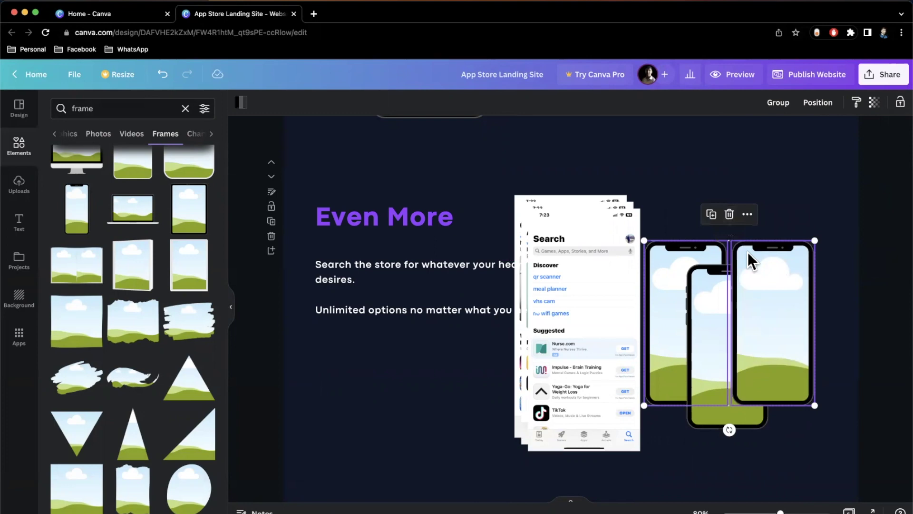
pyautogui.click(673, 219)
pyautogui.click(760, 273)
pyautogui.rightClick(760, 273)
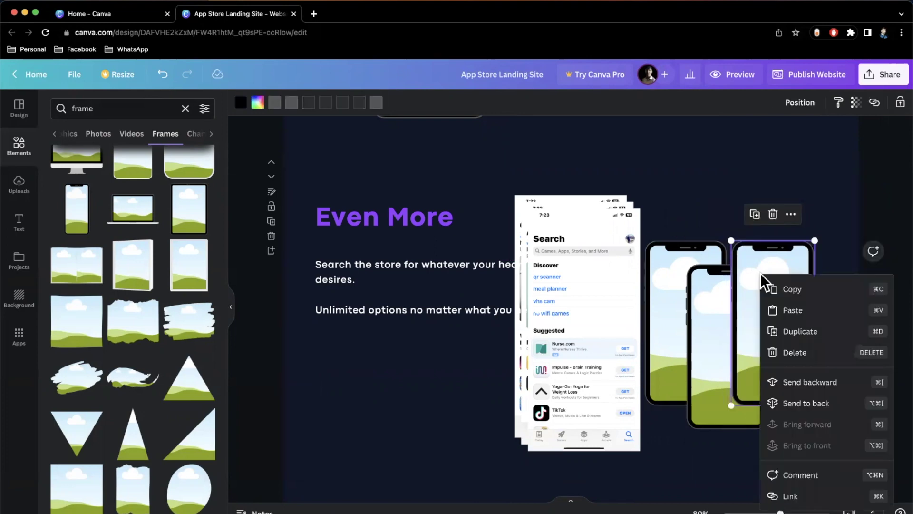
pyautogui.click(815, 391)
# - Enlarge all three phone frames together and shift them toward the Even More text
pyautogui.keyDown('shift'); pyautogui.click(674, 245); pyautogui.keyUp('shift')
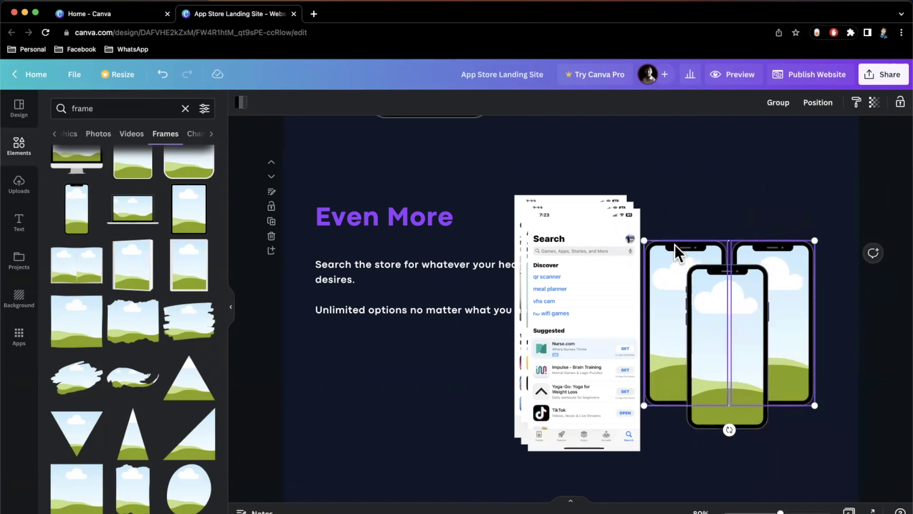
pyautogui.keyDown('shift'); pyautogui.click(758, 307); pyautogui.keyUp('shift')
pyautogui.keyDown('shift'); pyautogui.click(798, 257); pyautogui.keyUp('shift')
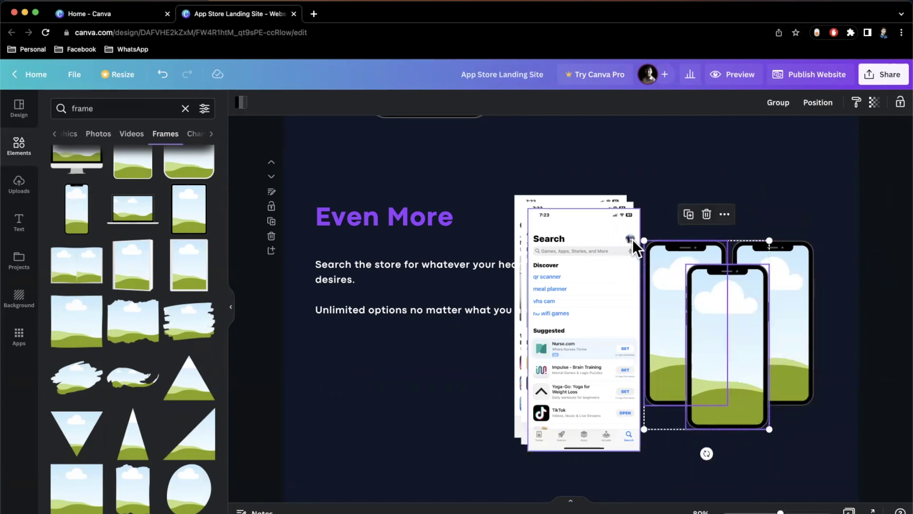
pyautogui.moveTo(644, 241); pyautogui.dragTo(567, 190)
pyautogui.press('super+z')
pyautogui.keyDown('shift'); pyautogui.click(804, 258); pyautogui.keyUp('shift')
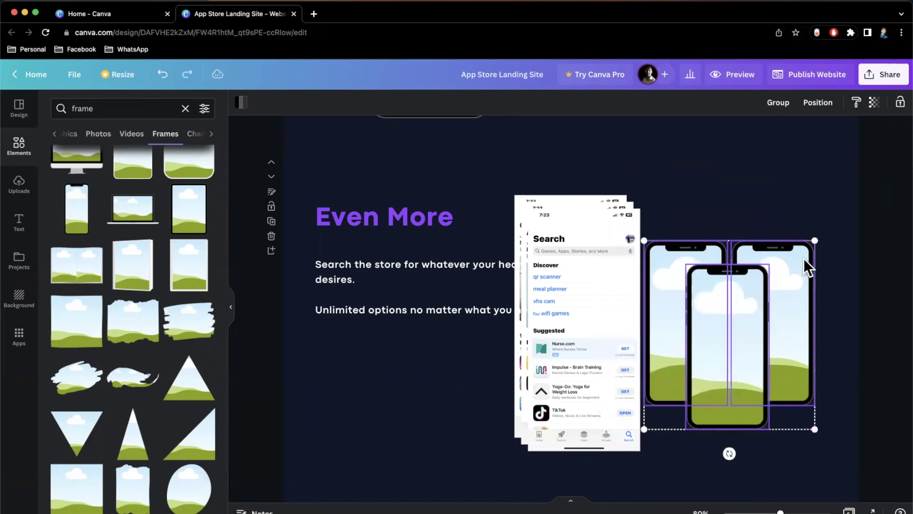
pyautogui.moveTo(815, 241); pyautogui.dragTo(869, 188)
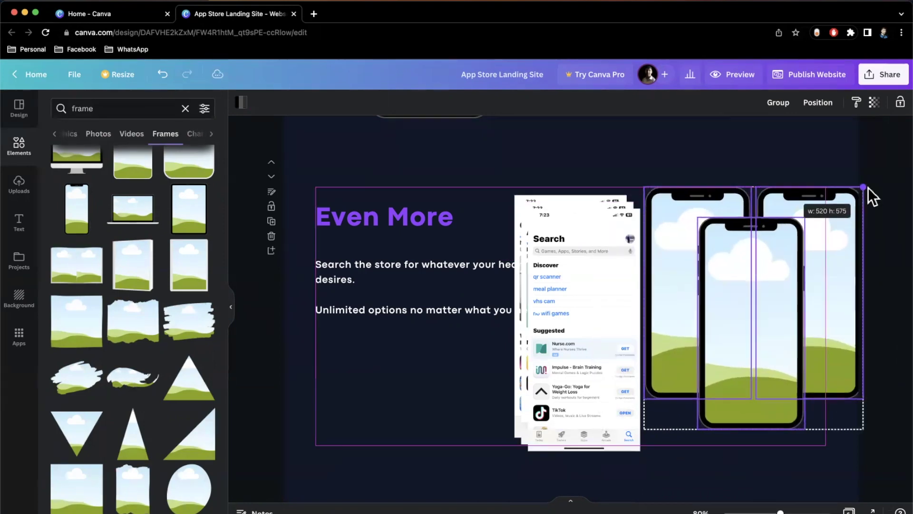
pyautogui.moveTo(846, 216); pyautogui.dragTo(817, 224)
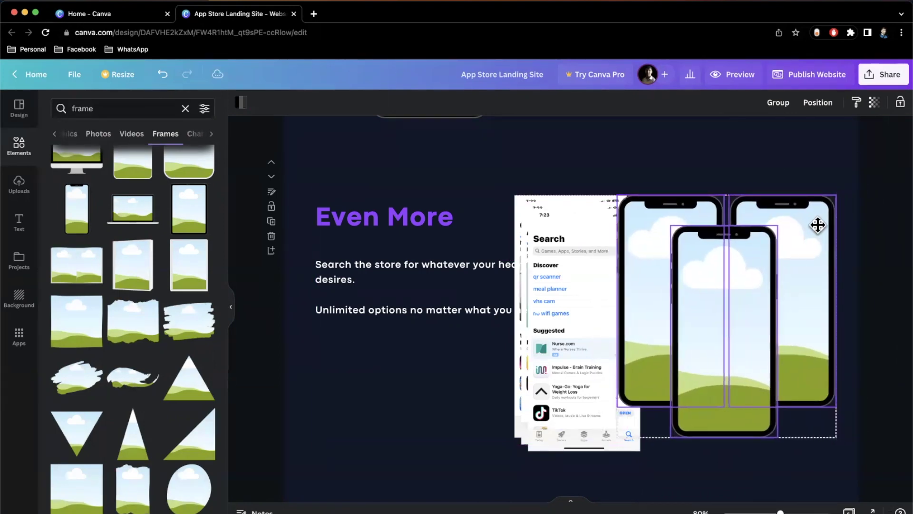
# - Drop the Search, Apps and Games screenshots into the right, middle and left phones
pyautogui.click(589, 318)
pyautogui.moveTo(577, 321); pyautogui.dragTo(799, 300)
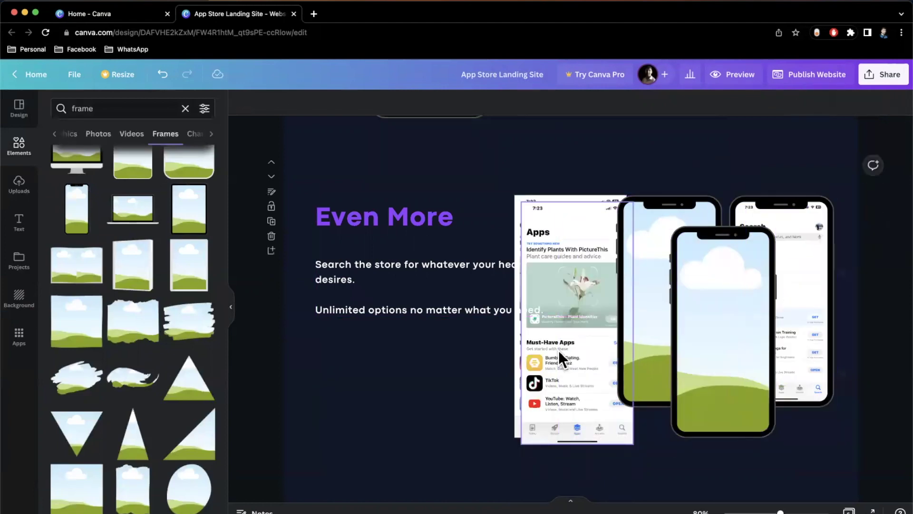
pyautogui.moveTo(569, 355); pyautogui.dragTo(723, 328)
pyautogui.moveTo(572, 359); pyautogui.dragTo(635, 359)
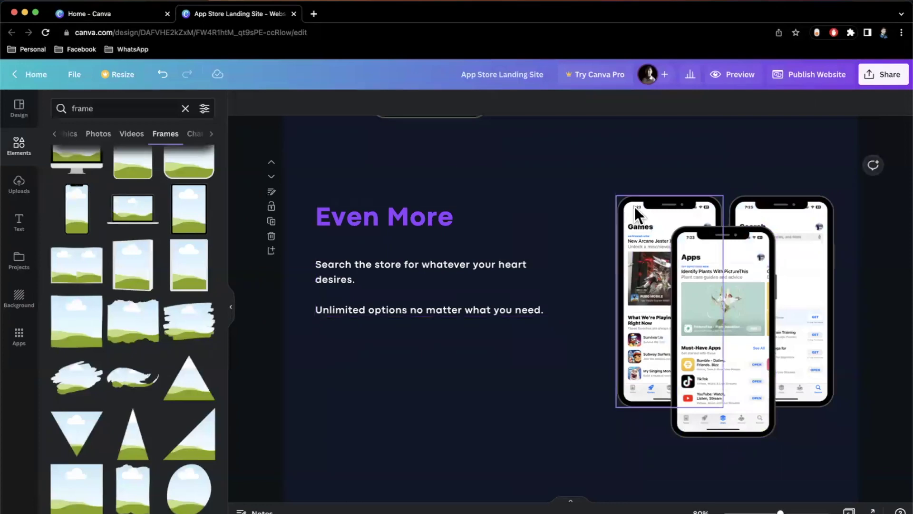
pyautogui.scroll(-7, 630, 212)
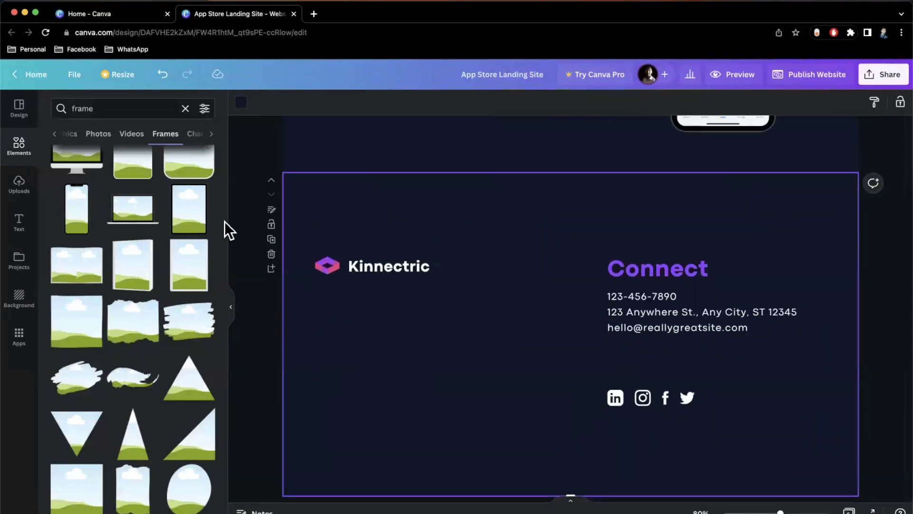
# - Delete the Kinnectric Connect page and scroll back up to the first page
pyautogui.scroll(-2, 267, 224)
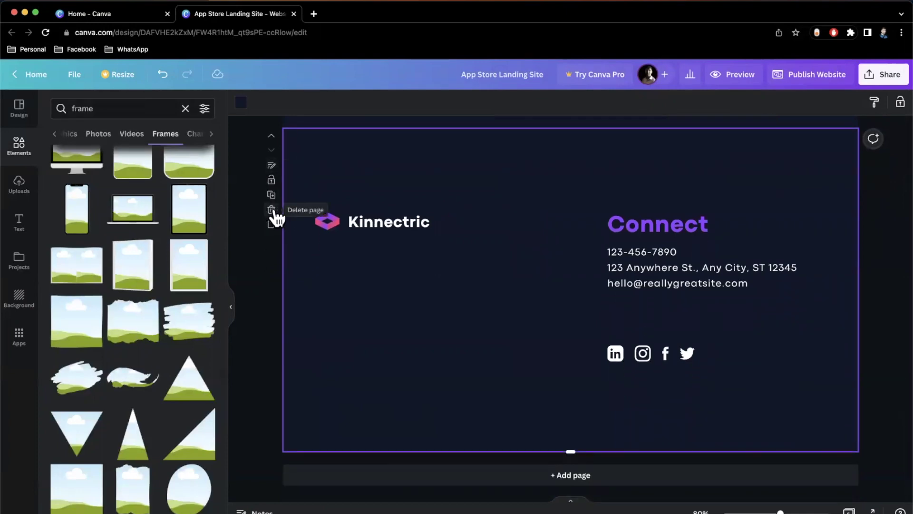
pyautogui.click(272, 210)
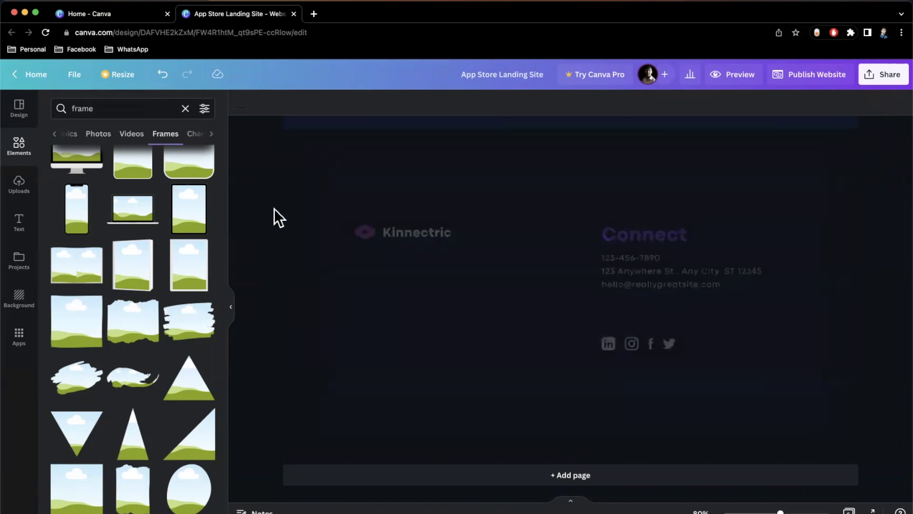
pyautogui.scroll(15, 843, 307)
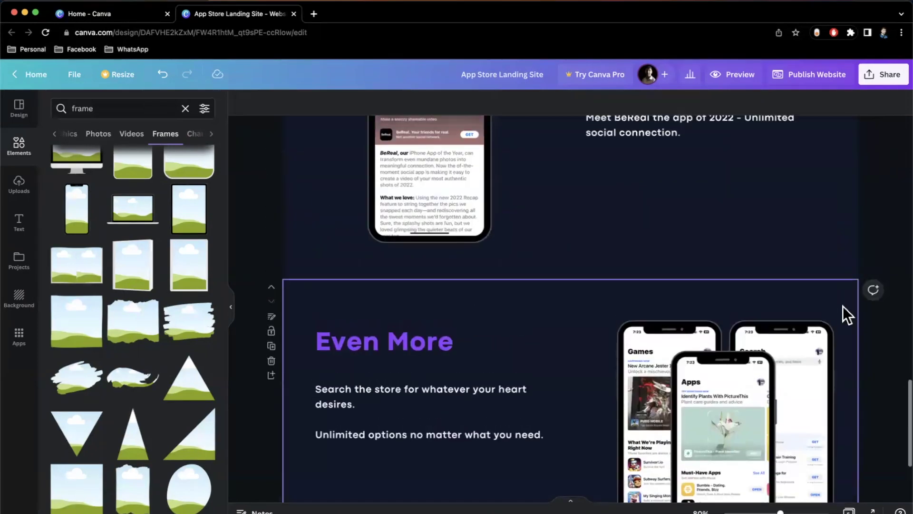
pyautogui.scroll(2, 843, 303)
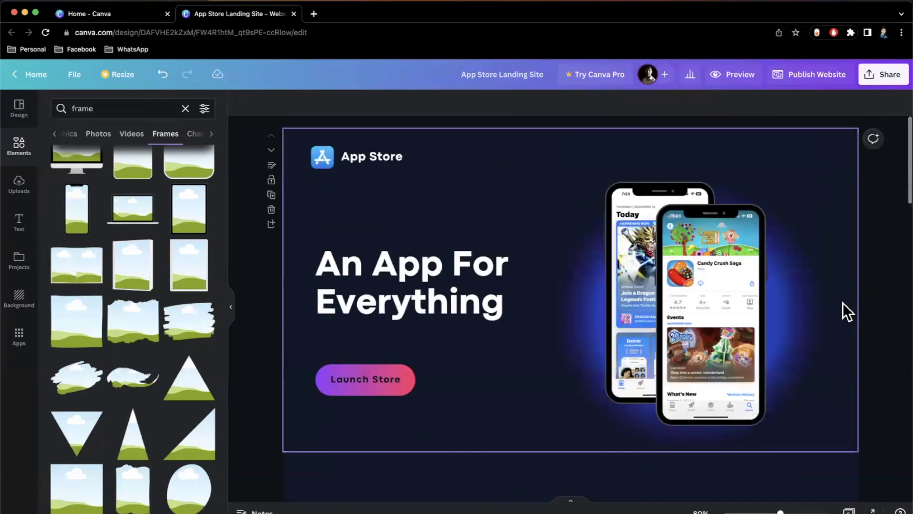
pyautogui.scroll(-8, 843, 303)
pyautogui.scroll(10, 843, 302)
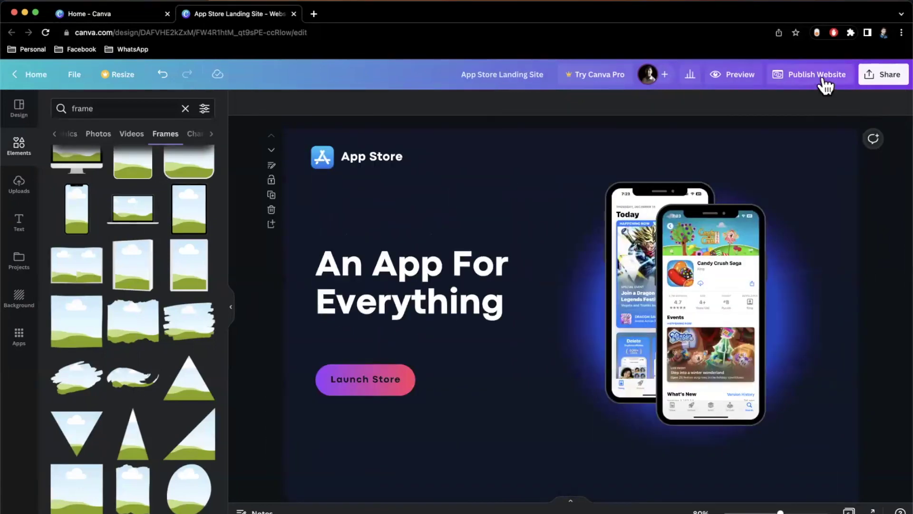
pyautogui.click(822, 84)
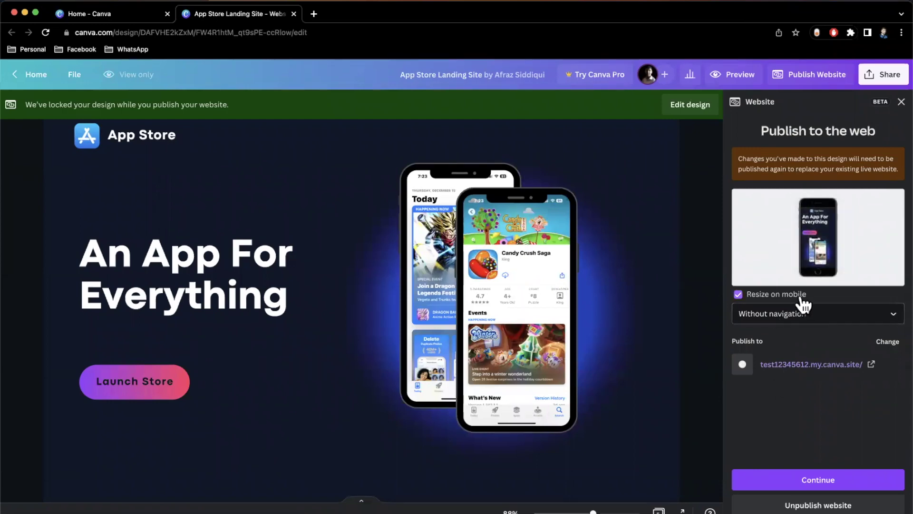
# - Set the website to have no site navigation
pyautogui.click(811, 321)
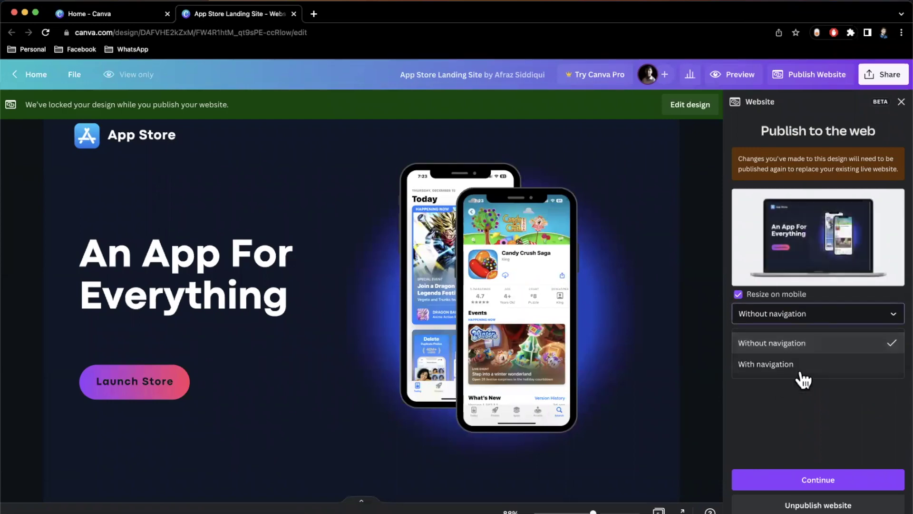
pyautogui.click(818, 316)
pyautogui.click(818, 319)
pyautogui.click(817, 320)
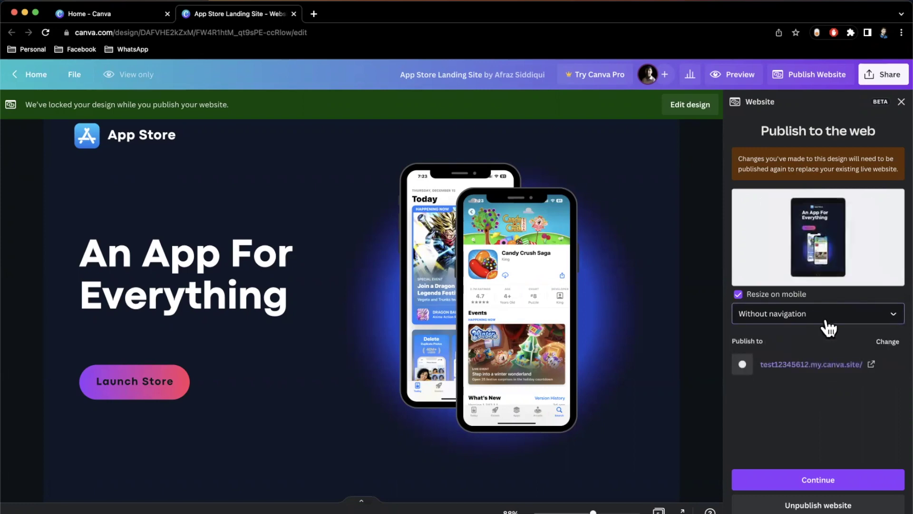
pyautogui.click(826, 320)
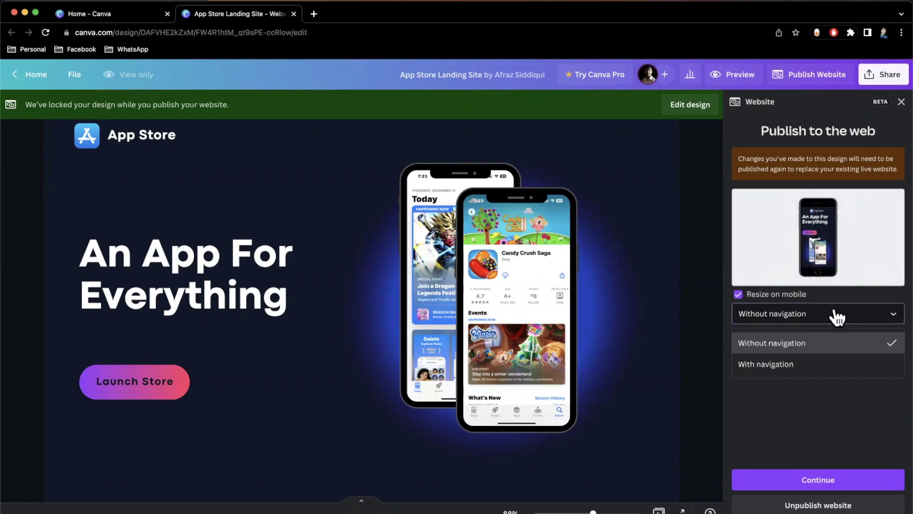
pyautogui.click(746, 350)
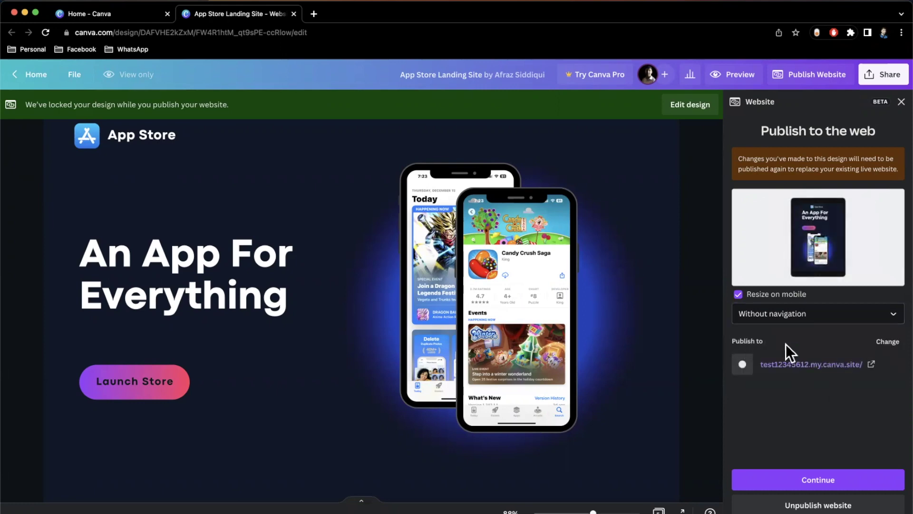
# - Switch to the free Canva domain and continue to Review Settings
pyautogui.click(888, 342)
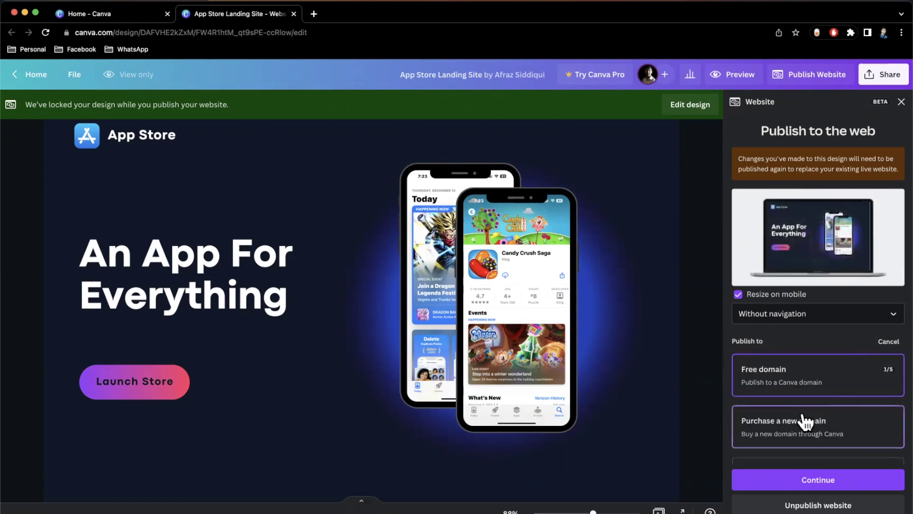
pyautogui.scroll(-2, 866, 416)
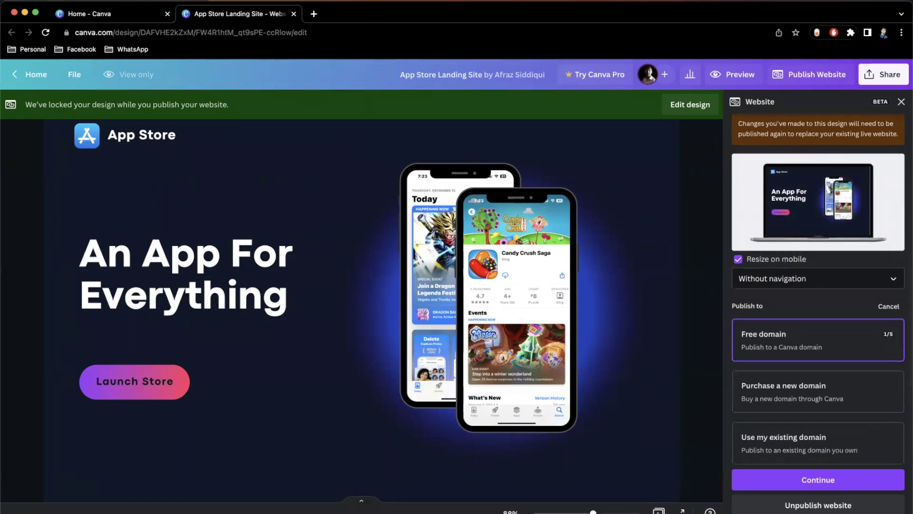
pyautogui.click(840, 480)
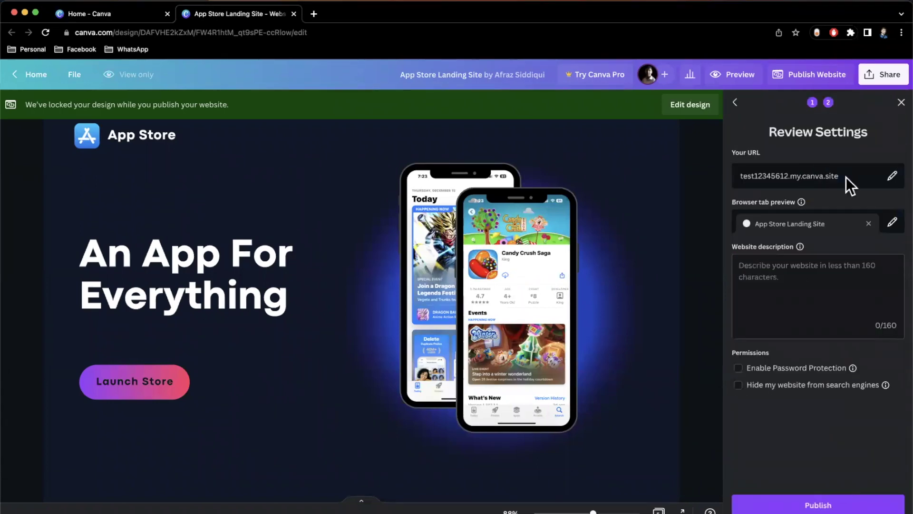
# - Add the page path 'appstore' to the site address, publish the website, and view it live
pyautogui.click(893, 176)
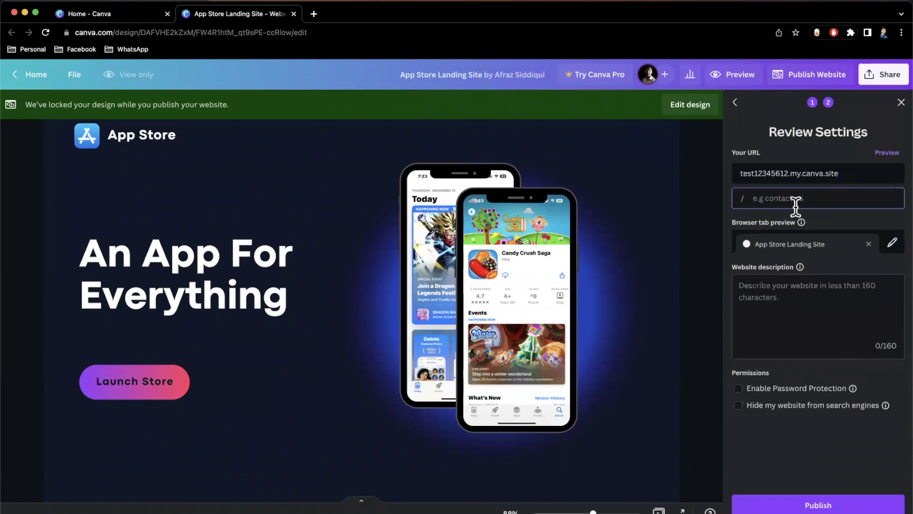
pyautogui.write('appstore')
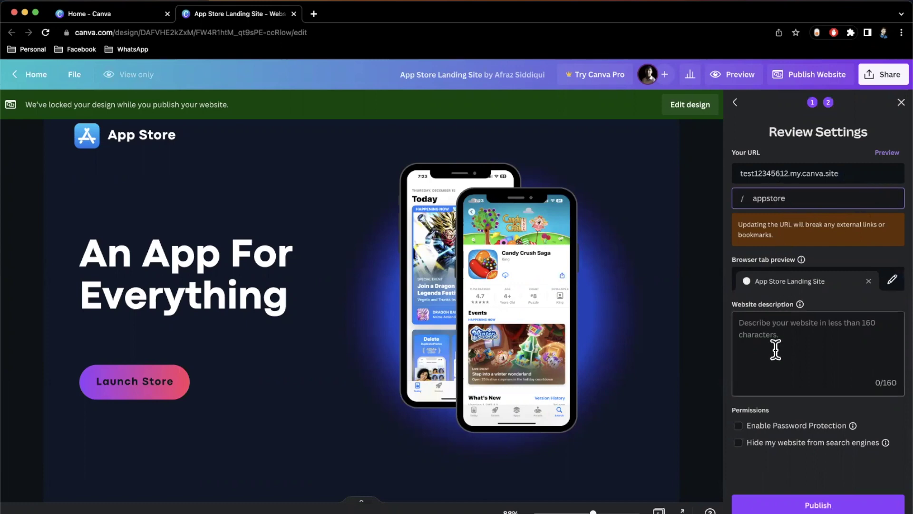
pyautogui.moveTo(803, 307)
pyautogui.click(805, 324)
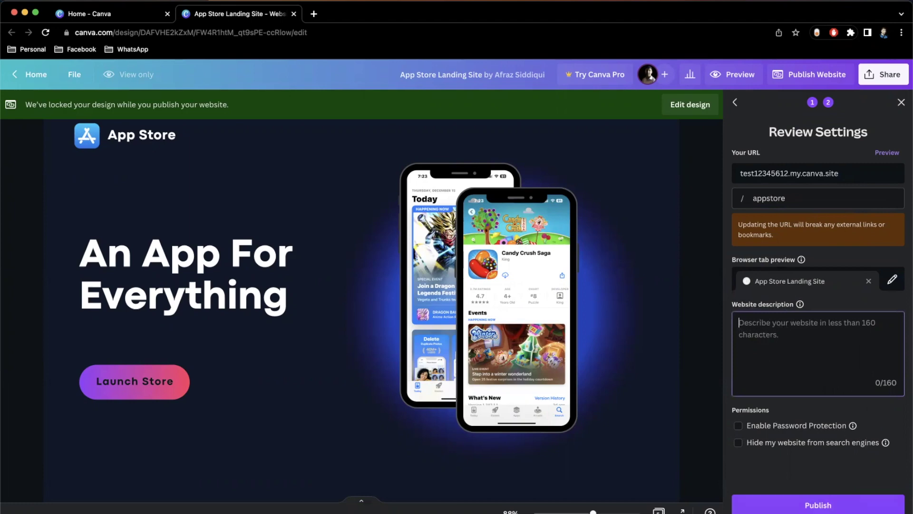
pyautogui.click(808, 507)
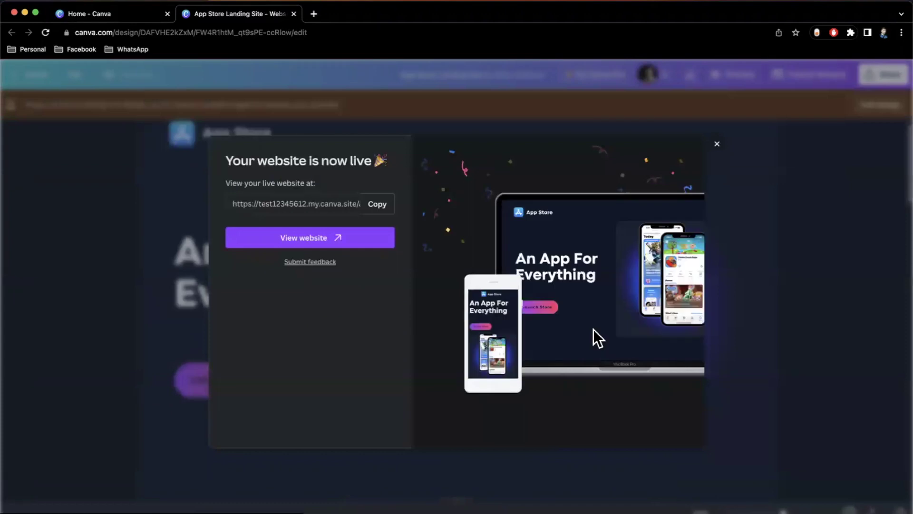
pyautogui.click(300, 239)
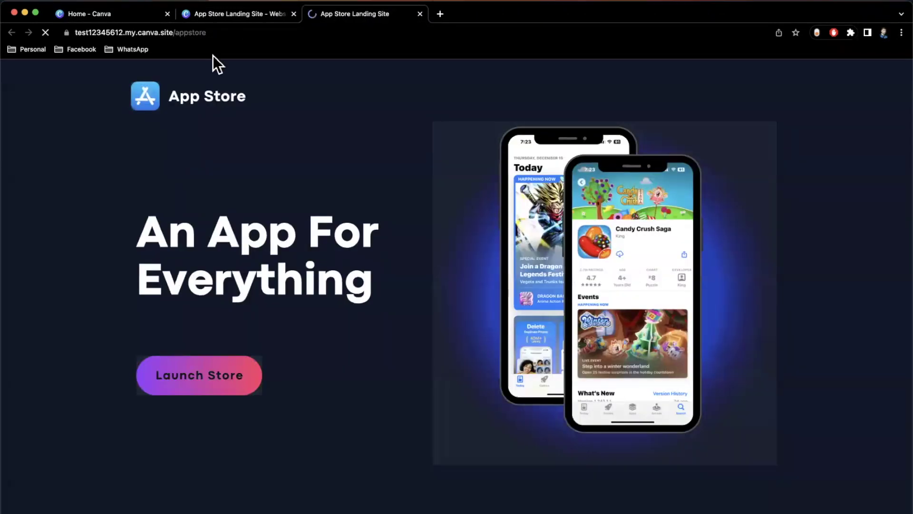
# - Check that the site's Launch Store link opens apple.com, then close that tab
pyautogui.click(223, 34)
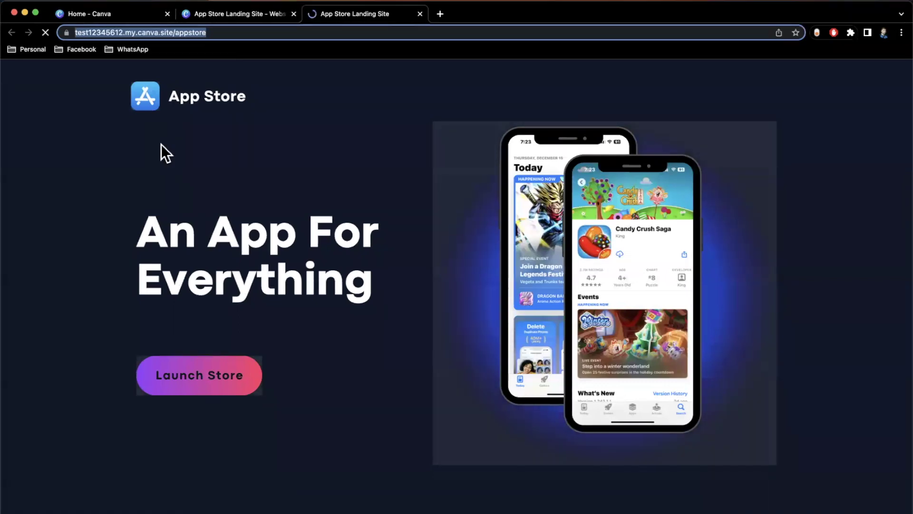
pyautogui.scroll(-1, 144, 315)
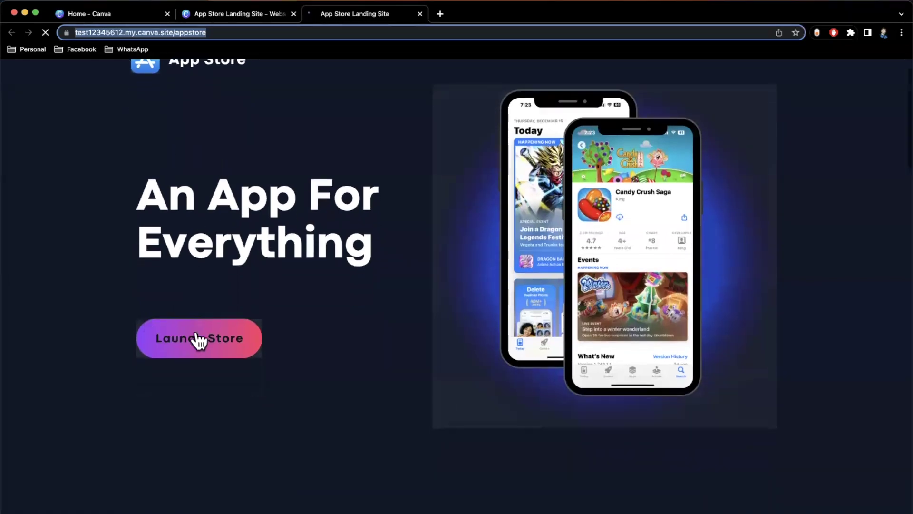
pyautogui.click(199, 338)
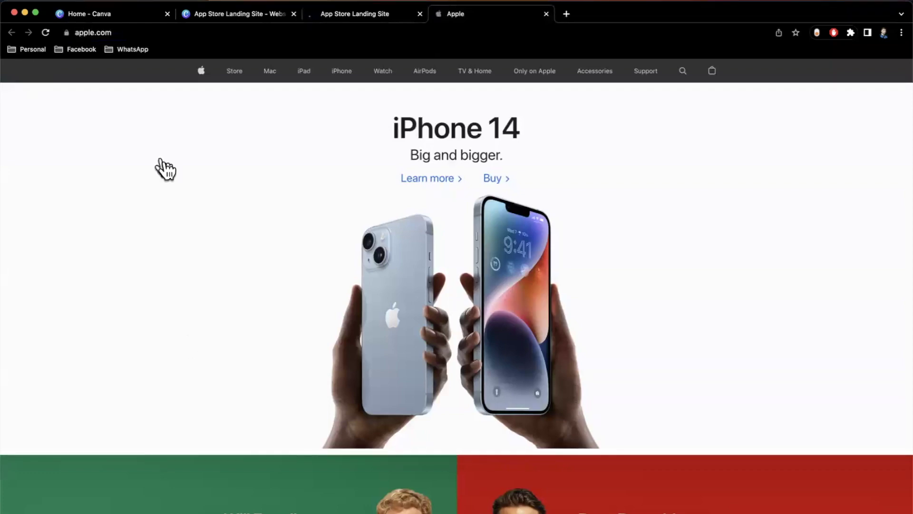
pyautogui.press('super+w')
# - Scroll through every section and check the layout at a narrower window width
pyautogui.scroll(-5, 314, 240)
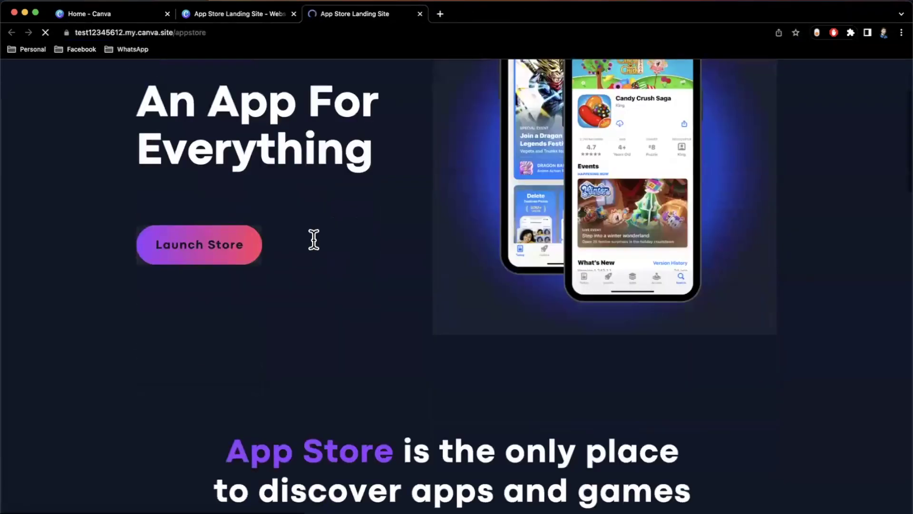
pyautogui.scroll(-15, 314, 239)
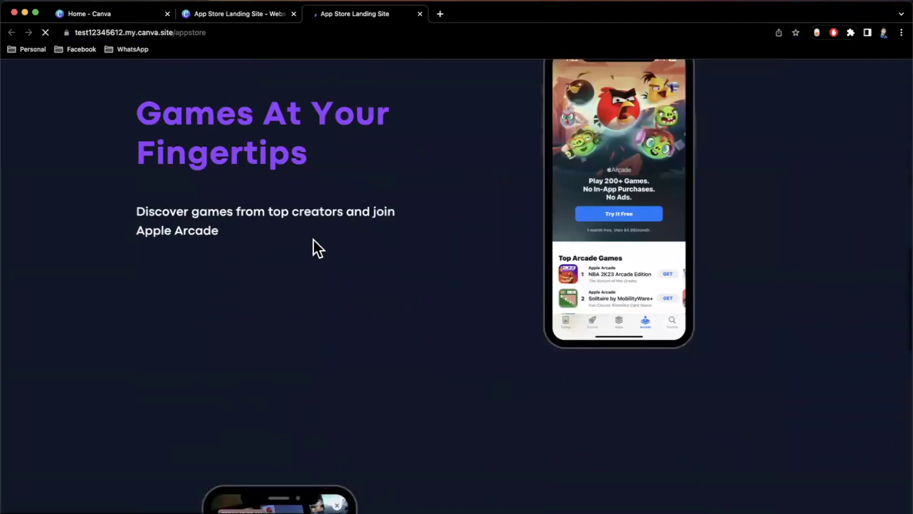
pyautogui.scroll(-10, 313, 239)
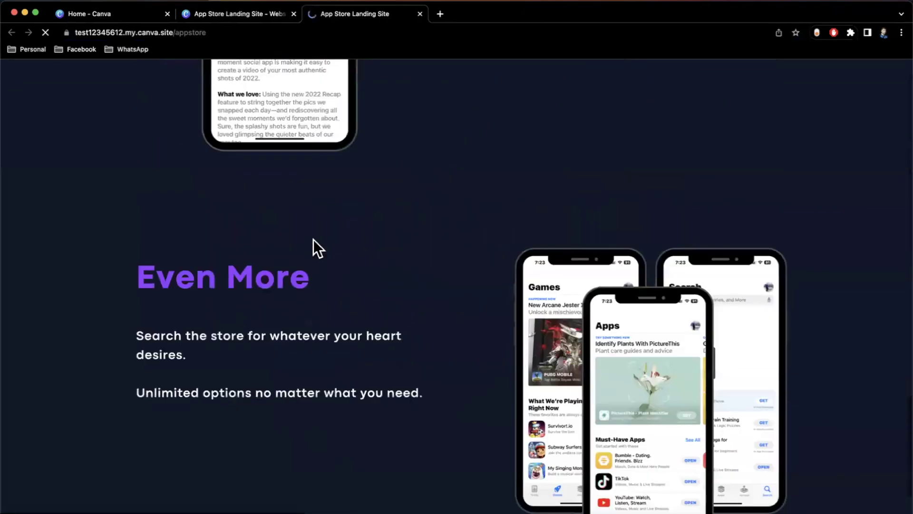
pyautogui.scroll(-2, 469, 321)
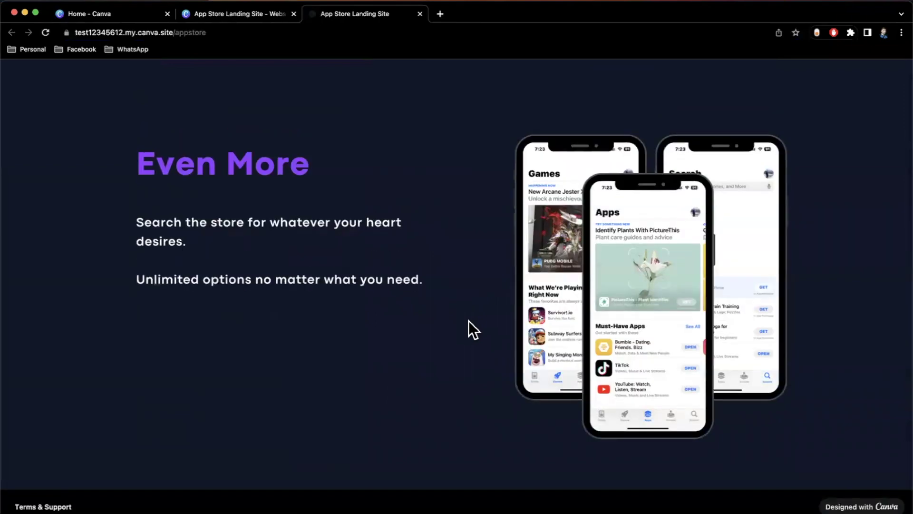
pyautogui.scroll(8, 470, 321)
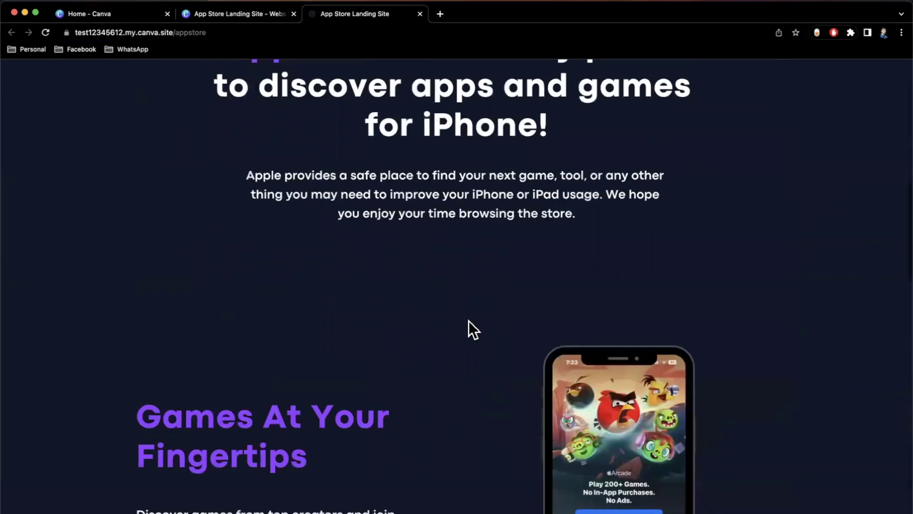
pyautogui.scroll(5, 469, 321)
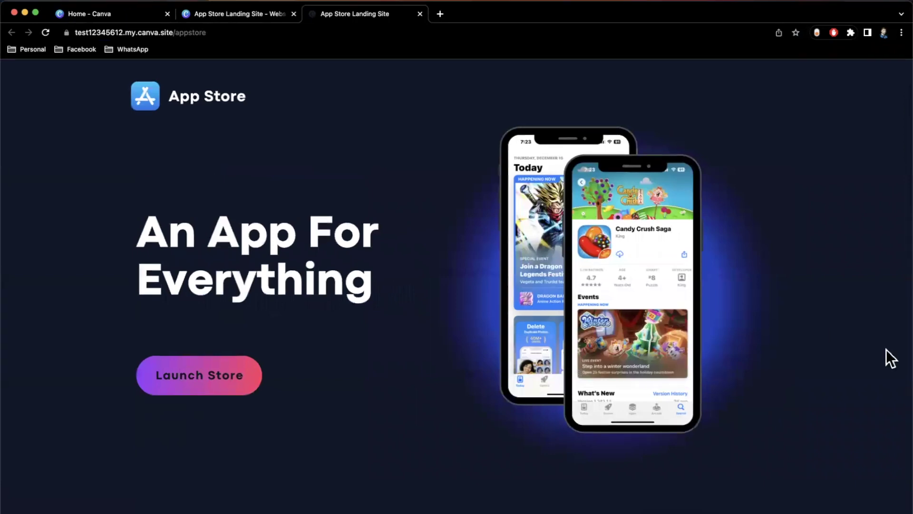
pyautogui.moveTo(911, 304); pyautogui.dragTo(467, 334)
pyautogui.moveTo(549, 339); pyautogui.dragTo(900, 376)
pyautogui.scroll(-10, 804, 380)
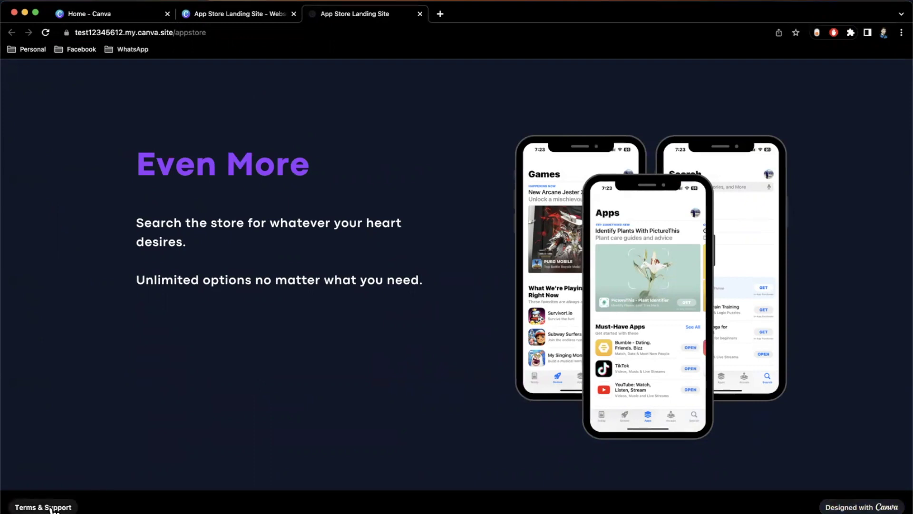
# - Inspect the full test12345612.my.canva.site/appstore address, then return to the Canva tab
pyautogui.scroll(10, 410, 481)
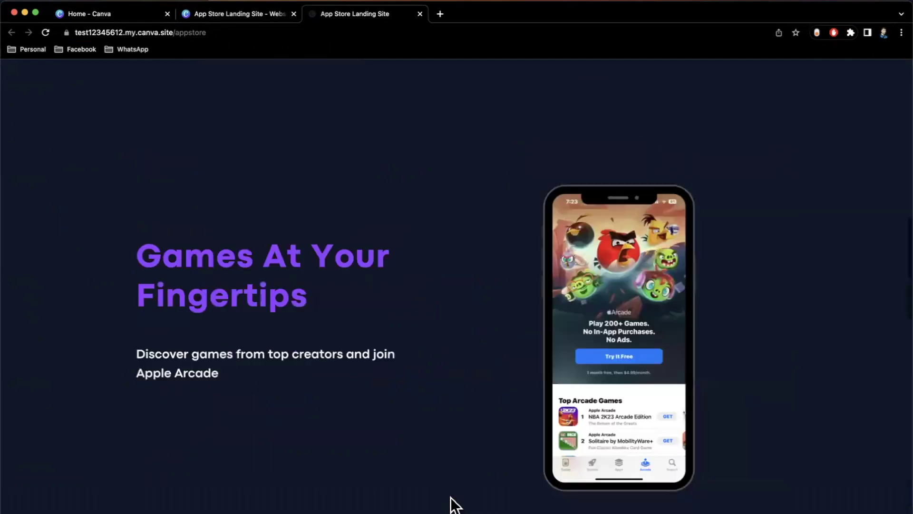
pyautogui.scroll(10, 450, 497)
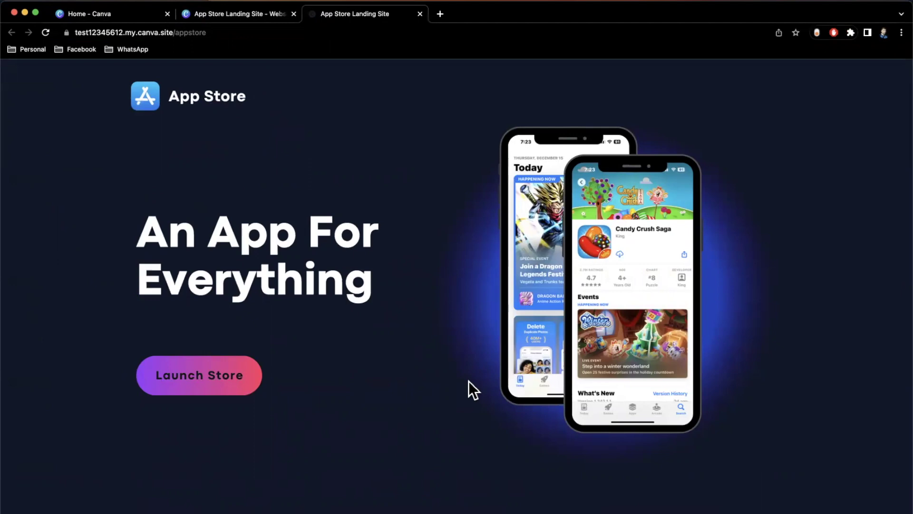
pyautogui.click(144, 38)
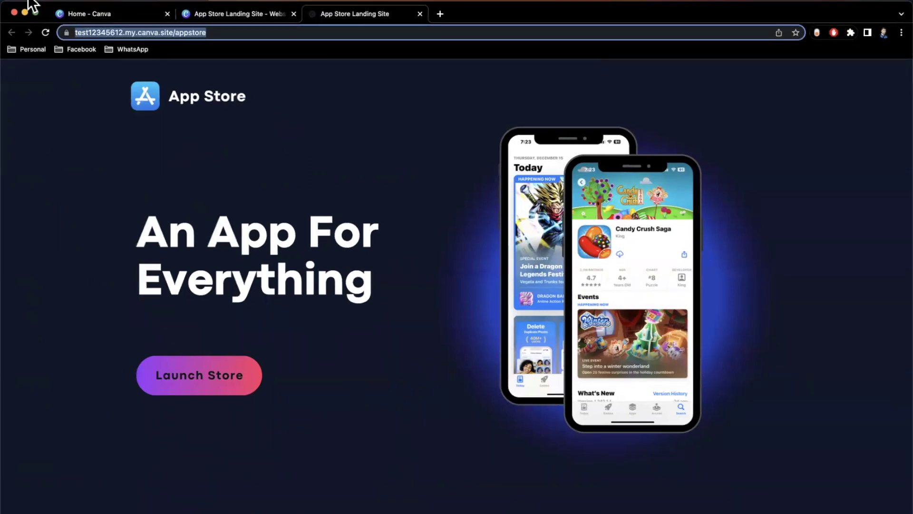
pyautogui.click(72, 61)
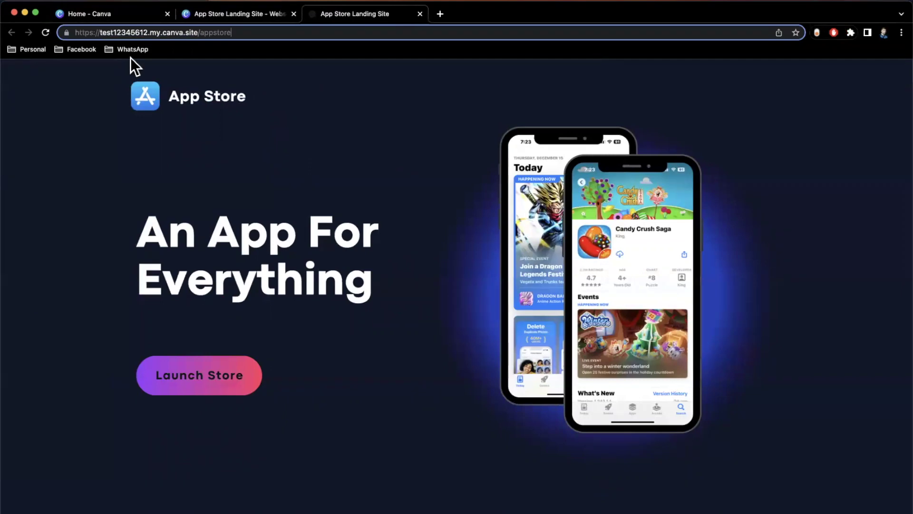
pyautogui.click(144, 34)
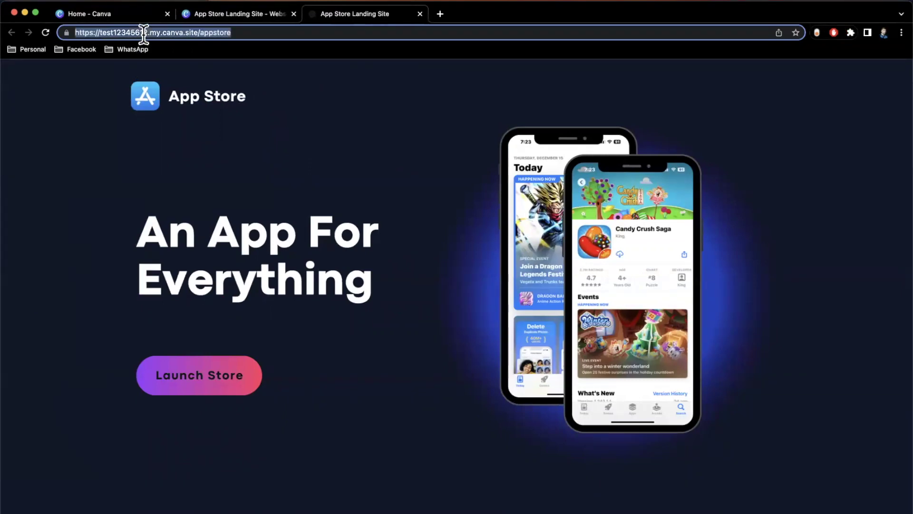
pyautogui.click(143, 33)
pyautogui.click(91, 33)
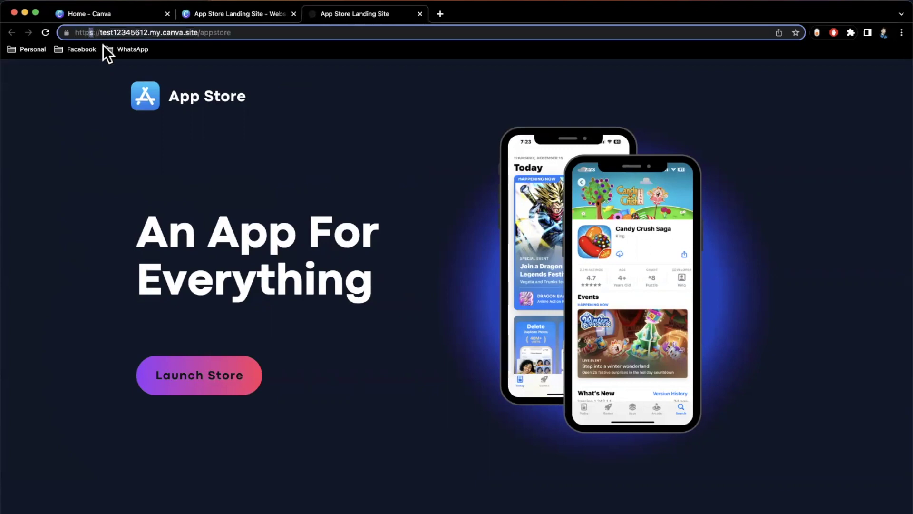
pyautogui.click(84, 77)
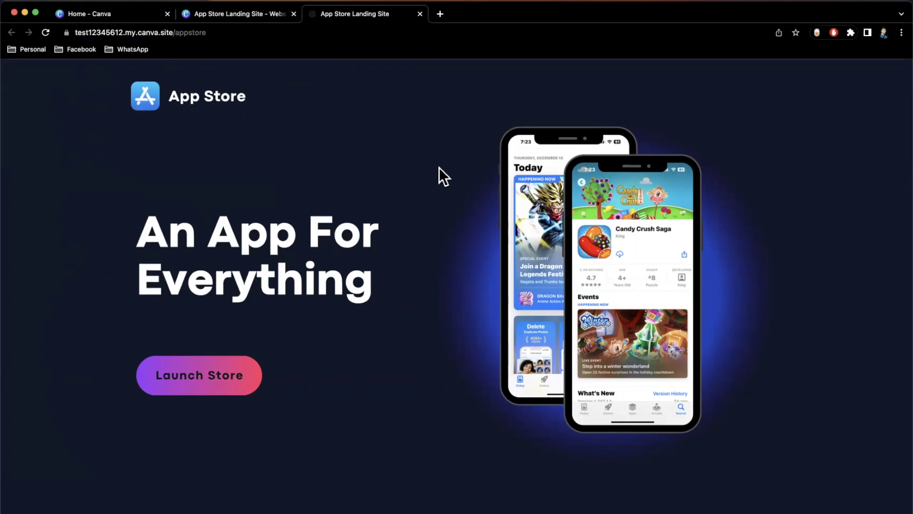
pyautogui.hotkey('ctrl', 'shift', 'Tab')
# - Dismiss the live notice, make the design editable, browse frame elements, then return to the live App Store site
pyautogui.click(805, 251)
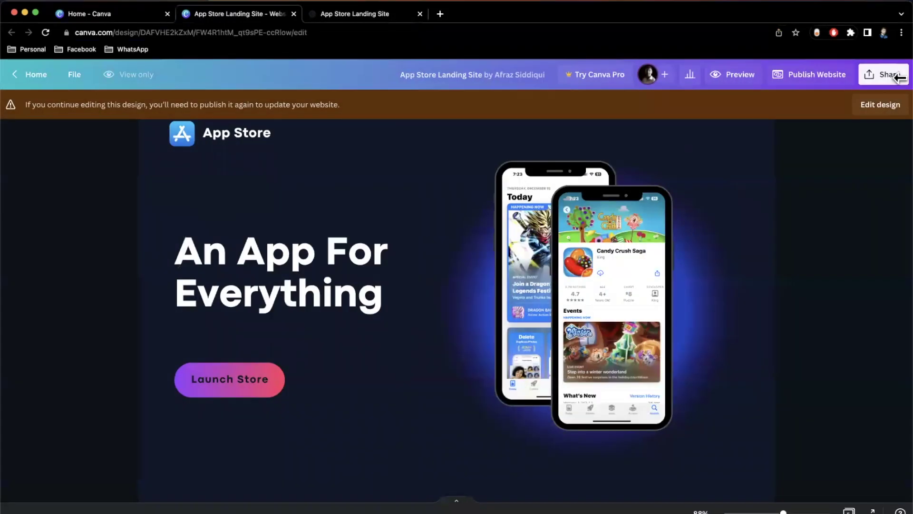
pyautogui.click(886, 108)
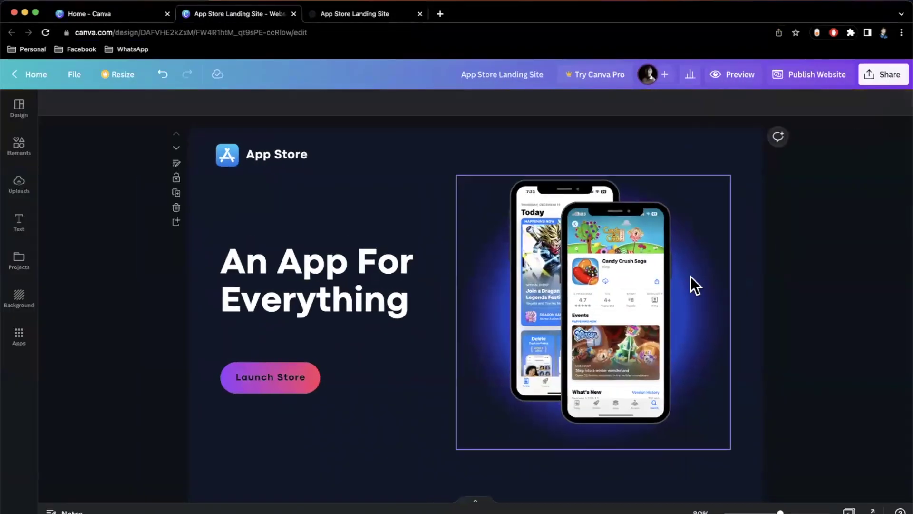
pyautogui.click(18, 151)
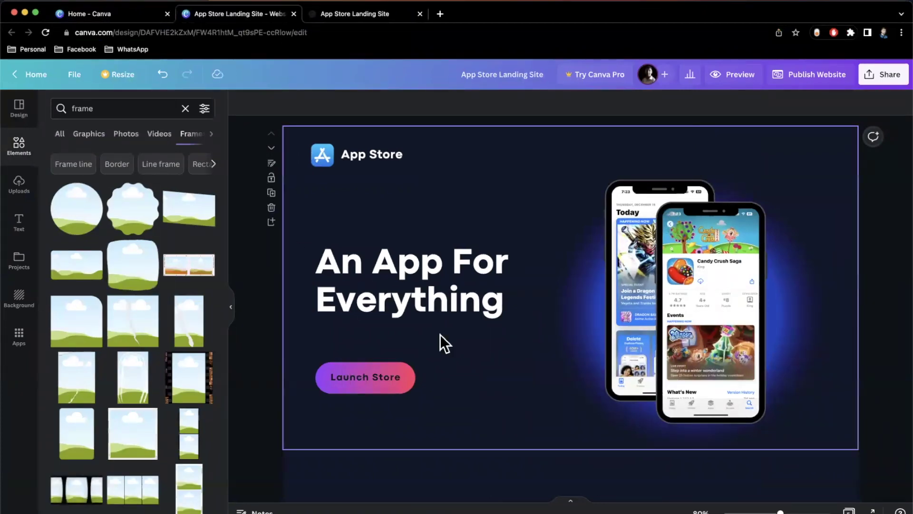
pyautogui.hotkey('ctrl', 'Tab')
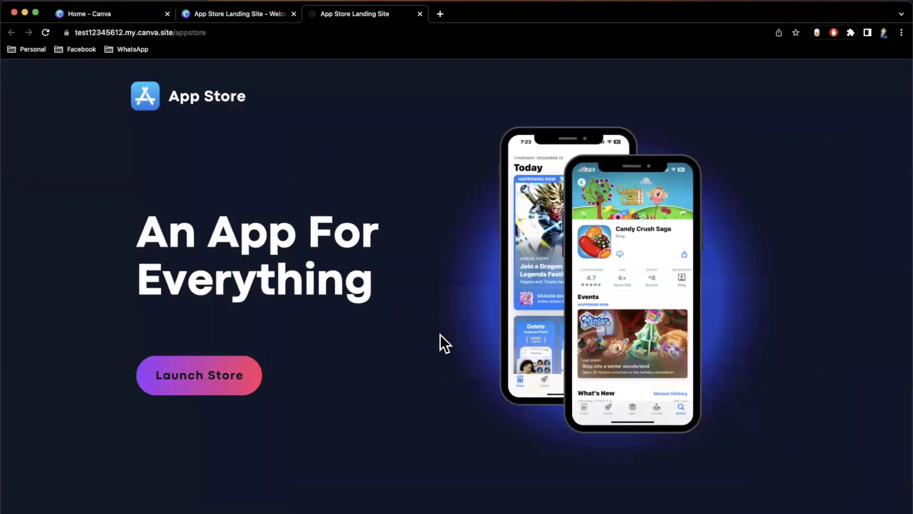